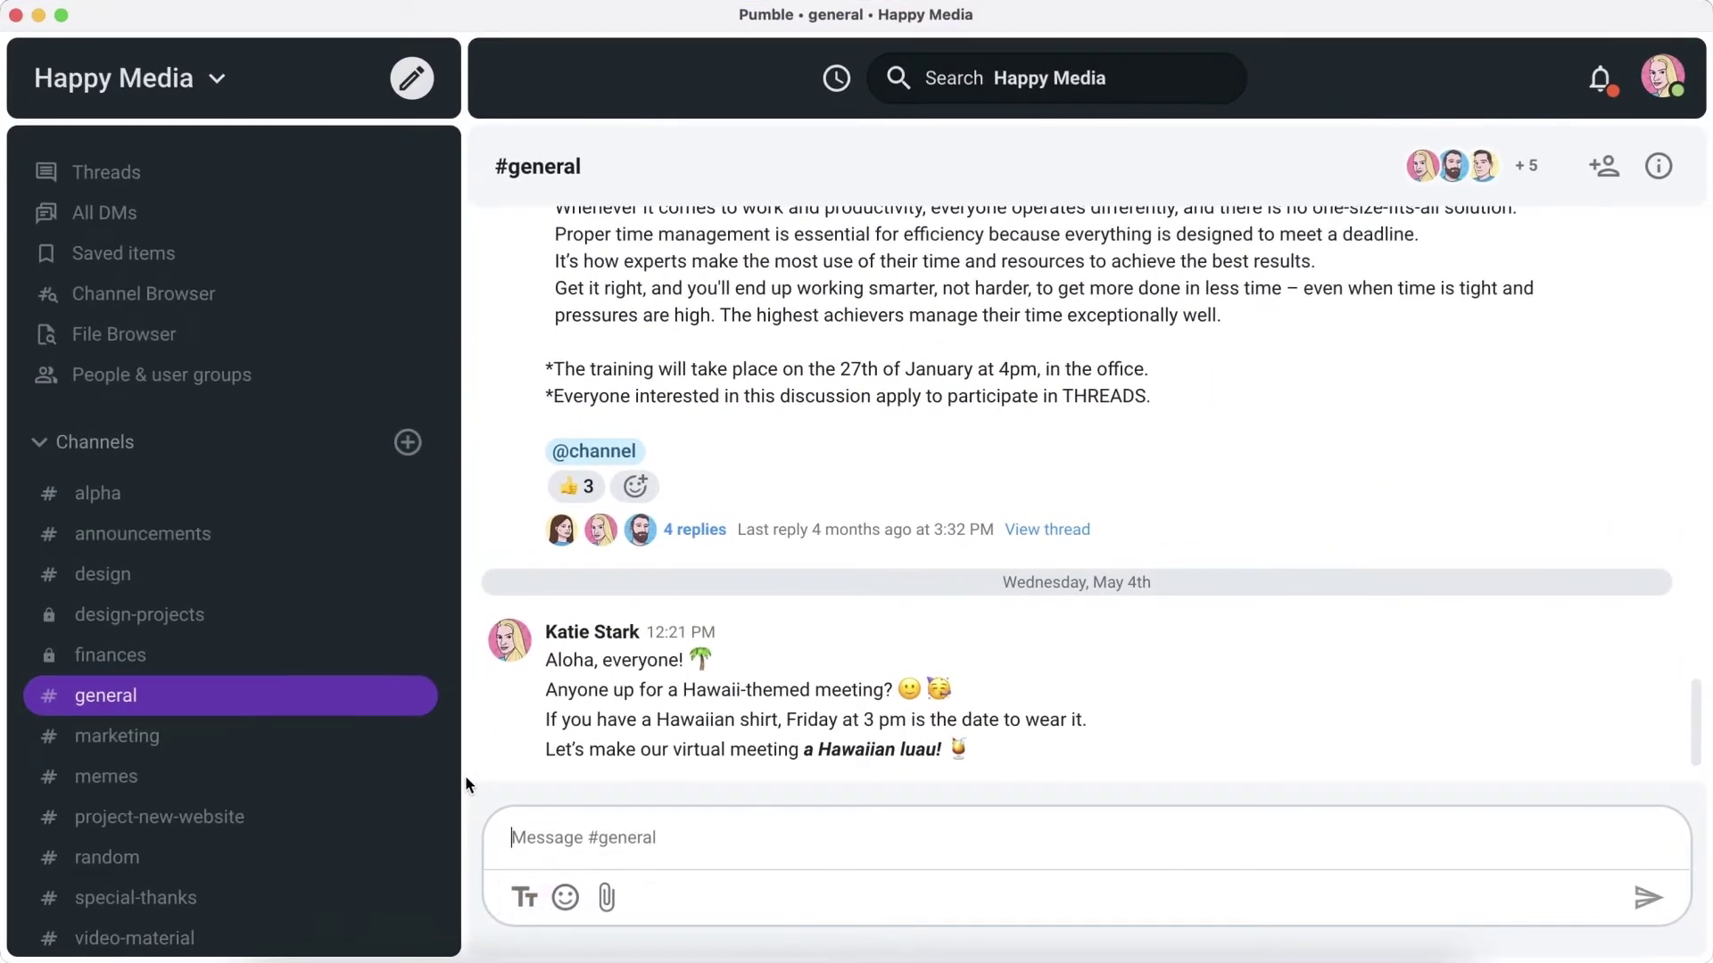
Show the formatting options and start a #general message with the lines "Hello people!" and "Pierre de Coubertin once said:".
{"action": "left_click", "coordinate": [524, 900]}
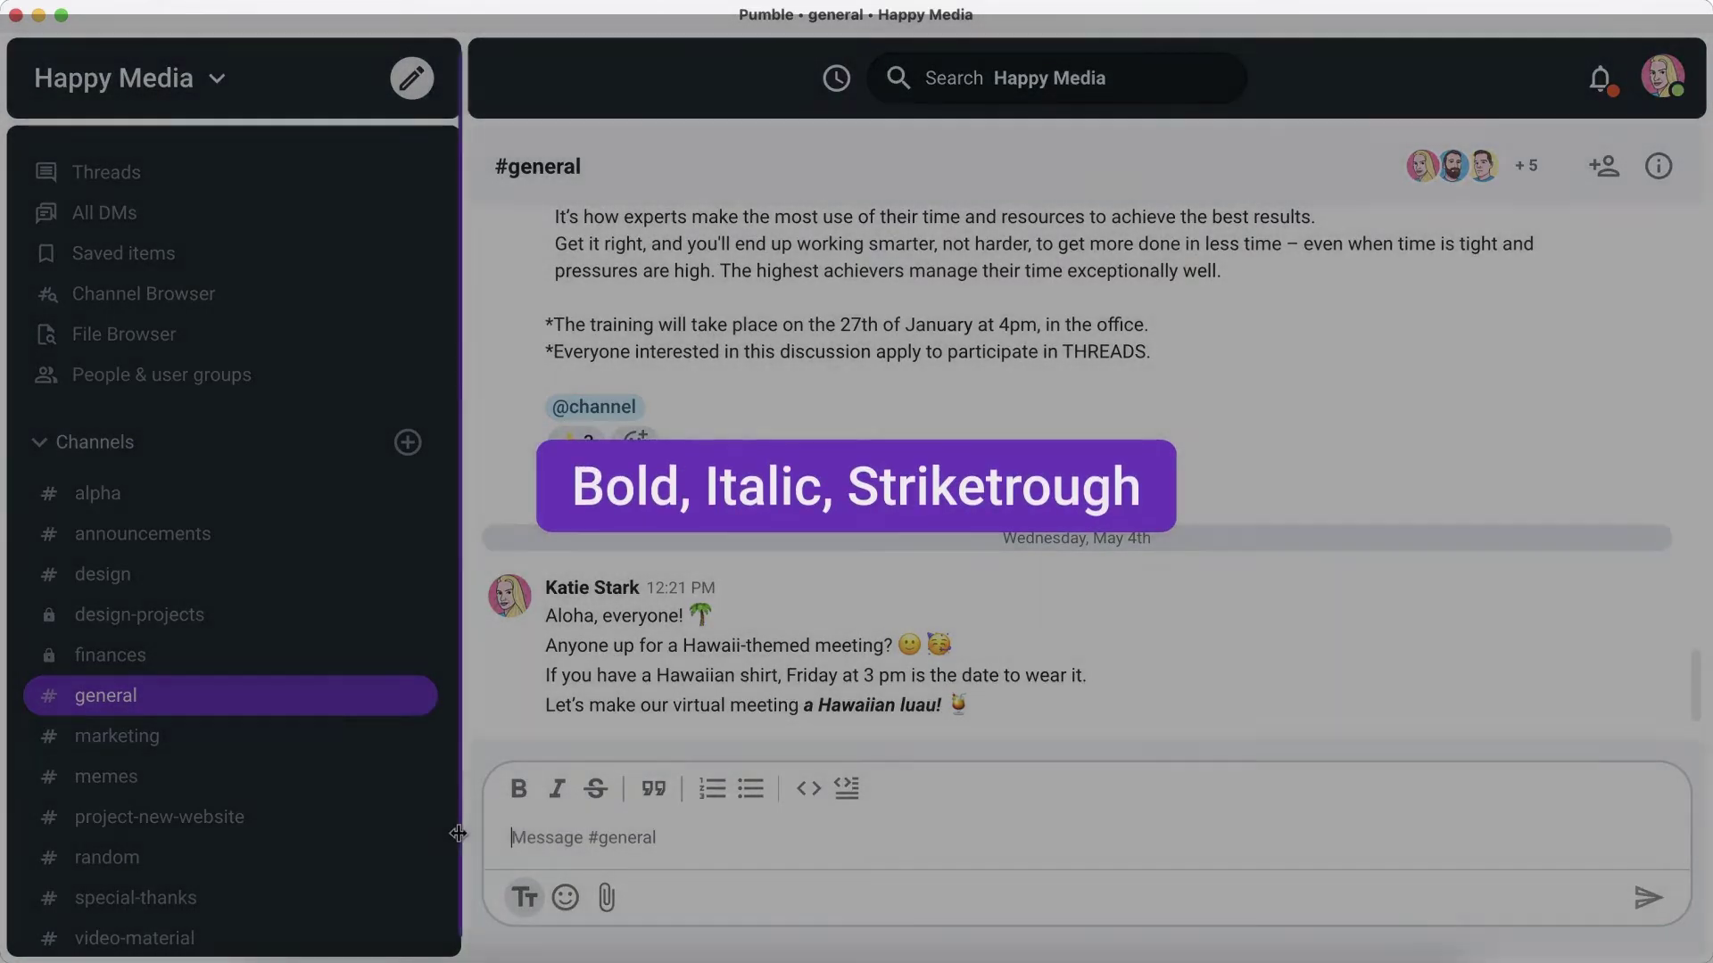
{"action": "type", "text": "Hello peop"}
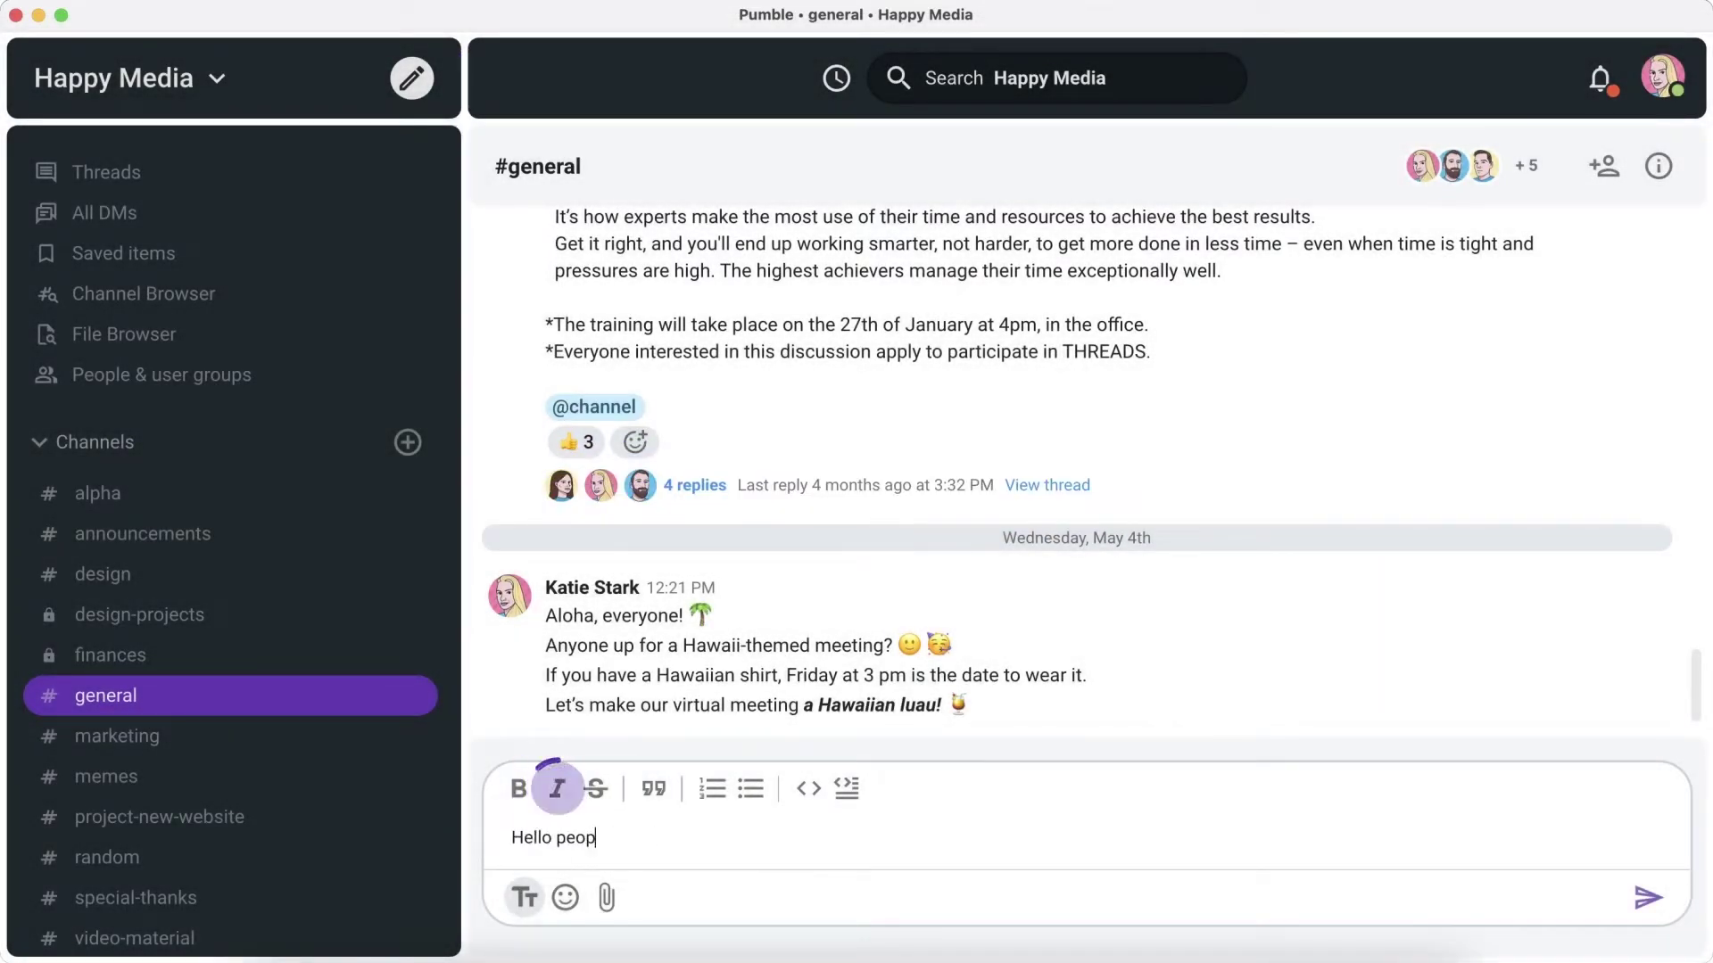
{"action": "type", "text": "le!"}
{"action": "key", "text": "shift+Return"}
{"action": "type", "text": "Pierre de Coubertin once sa"}
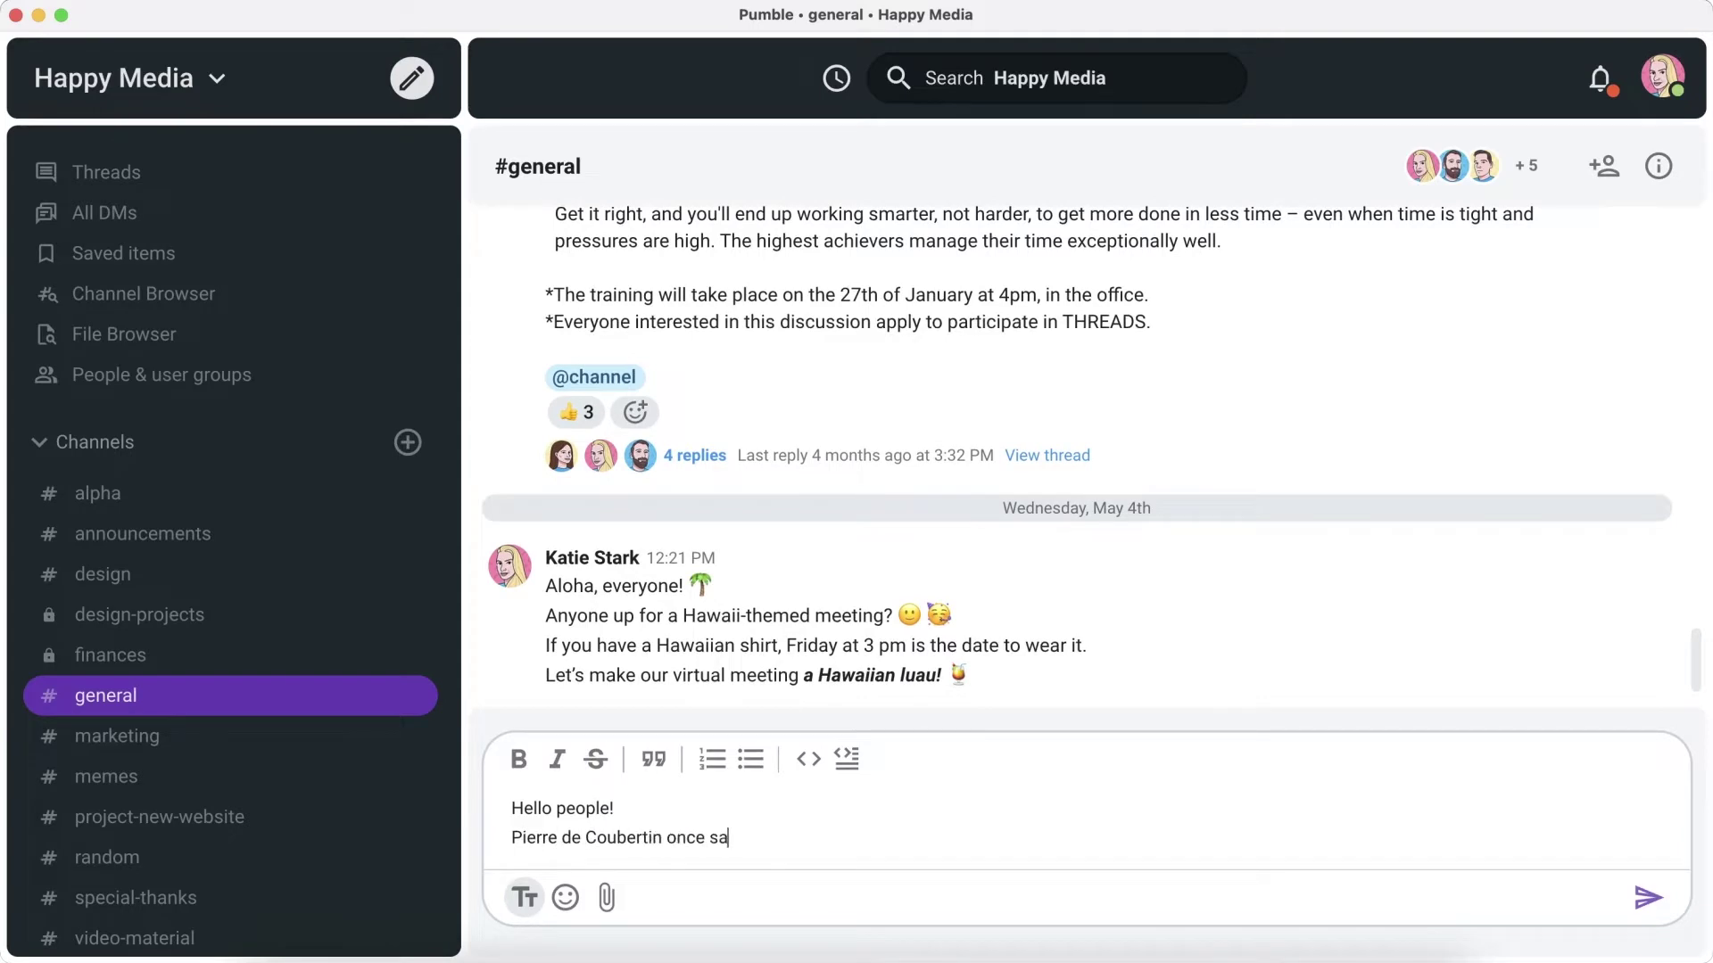
{"action": "type", "text": "id:"}
{"action": "key", "text": "shift+Return"}
Add the quote "The important thing in life is not to triumph but to compete." followed by a nerd-face emoji.
{"action": "type", "text": "\"The important thing in"}
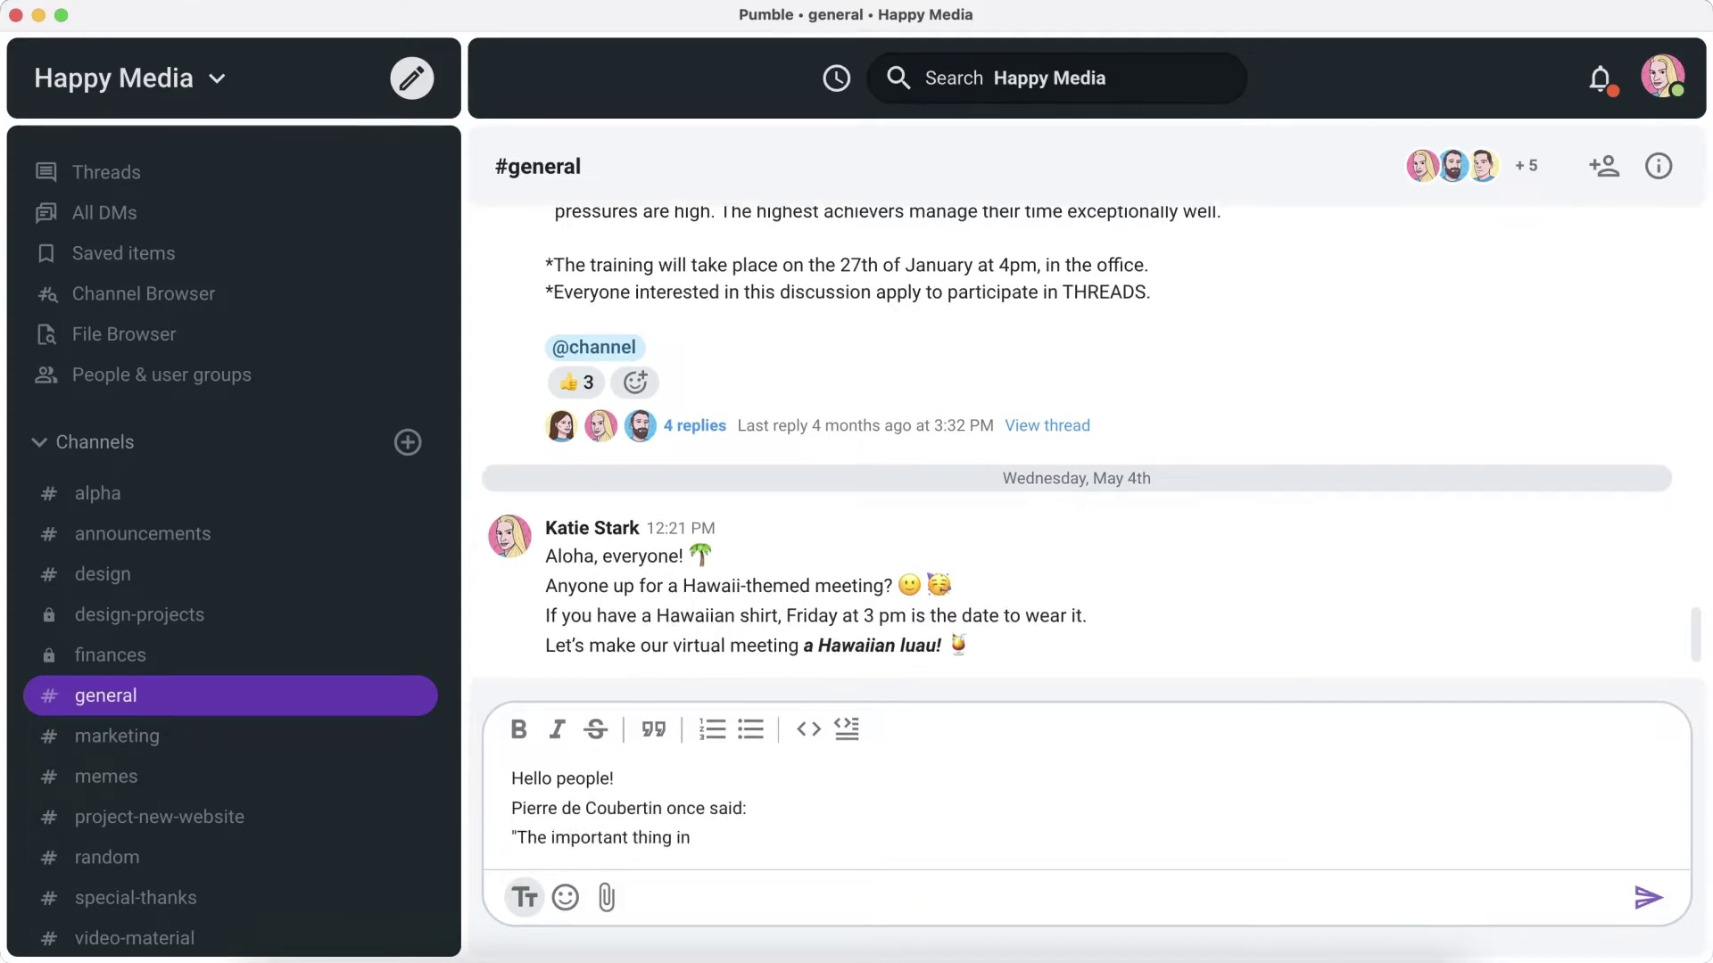
{"action": "type", "text": " life is not to triumph but to compete.\""}
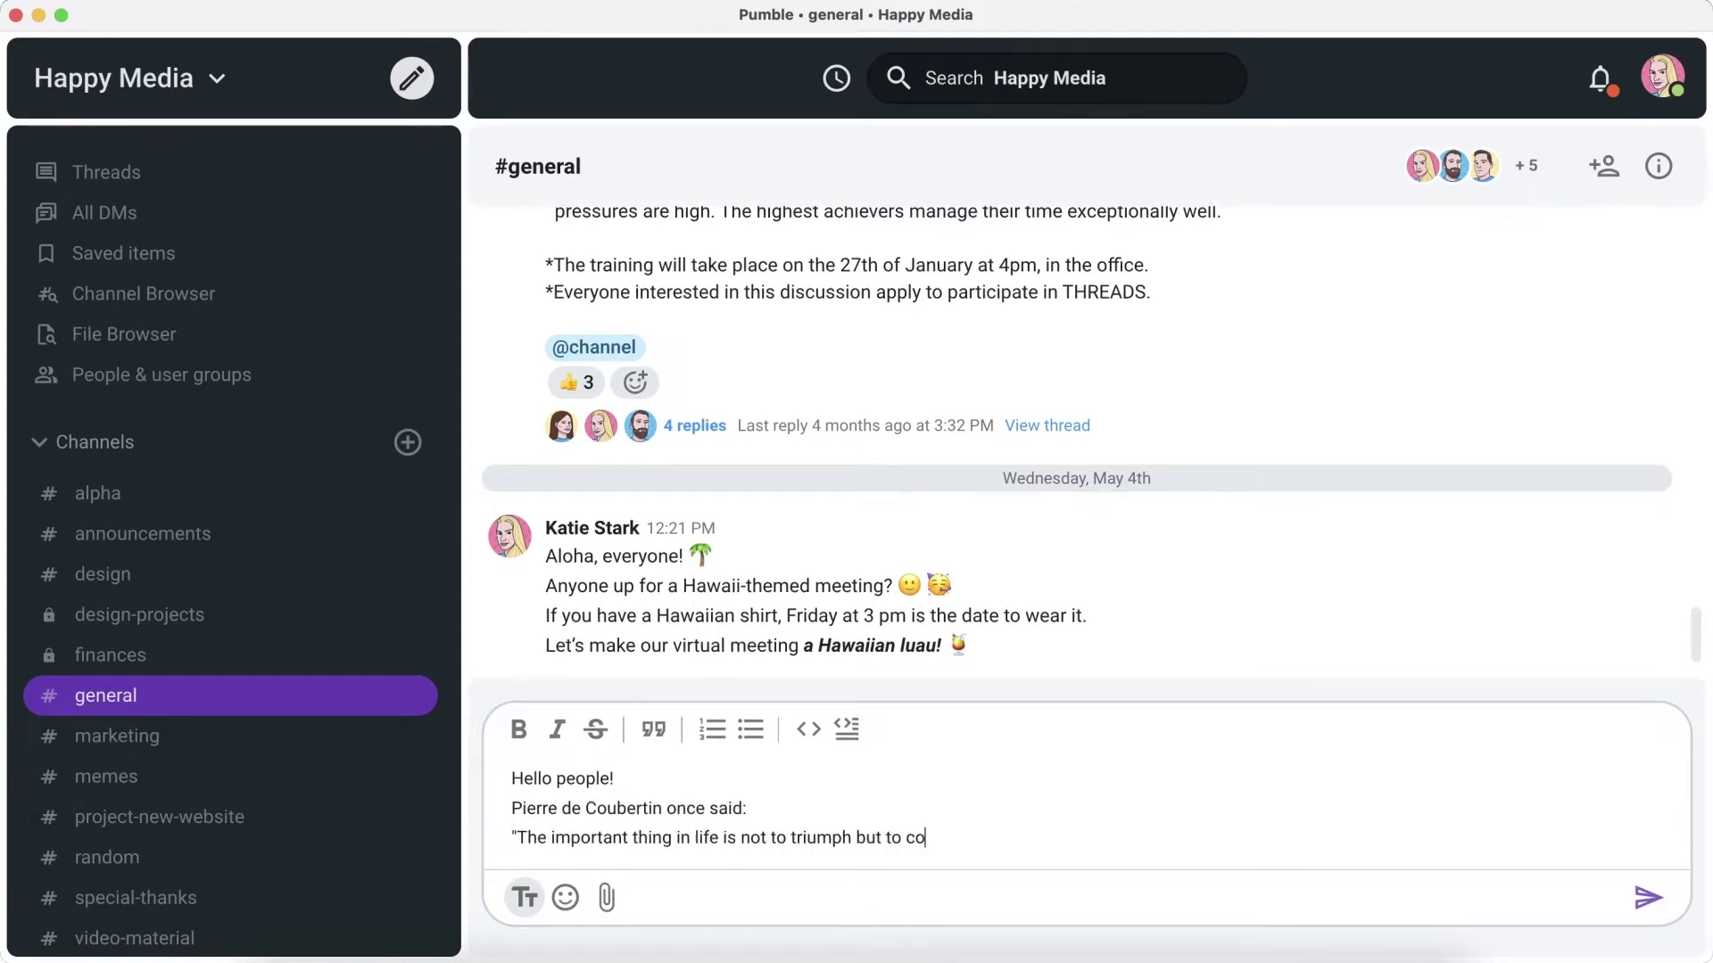
{"action": "left_click", "coordinate": [565, 898]}
{"action": "scroll", "coordinate": [722, 721], "scroll_direction": "down", "scroll_amount": 5}
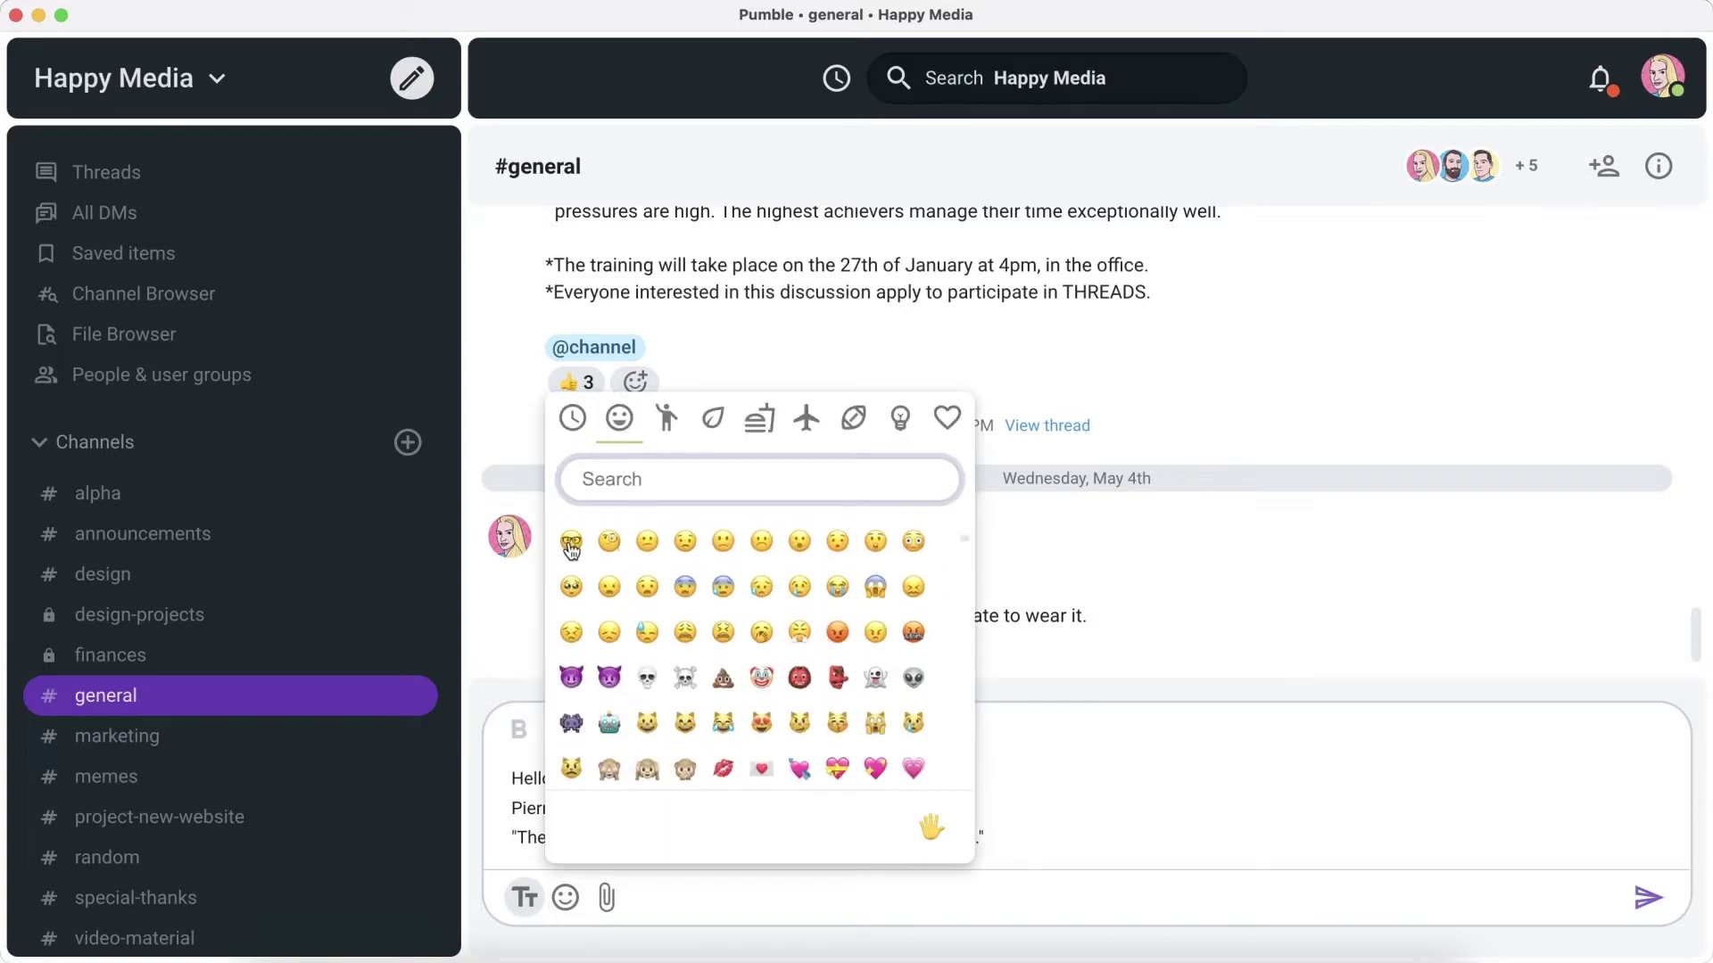
{"action": "left_click", "coordinate": [722, 721]}
Make "Pierre de Coubertin" bold and the quote below it italic, leaving the emoji out.
{"action": "left_click_drag", "start_coordinate": [661, 807], "coordinate": [510, 807]}
{"action": "left_click", "coordinate": [520, 731]}
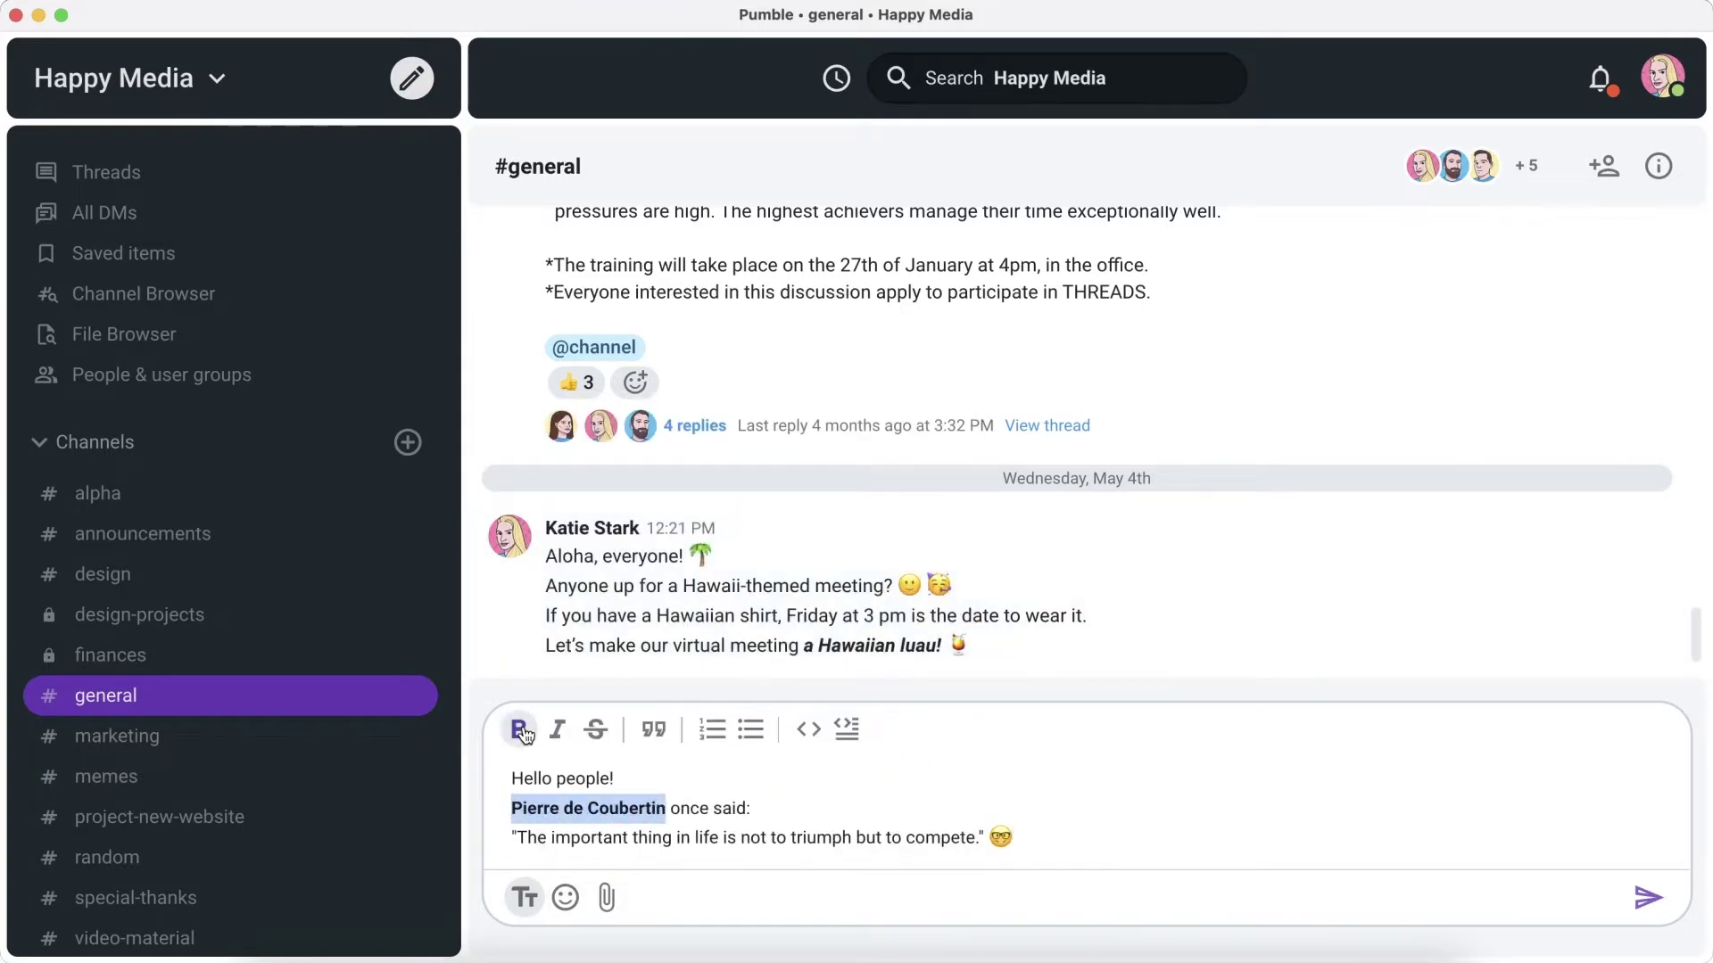
{"action": "left_click_drag", "start_coordinate": [983, 839], "coordinate": [510, 838]}
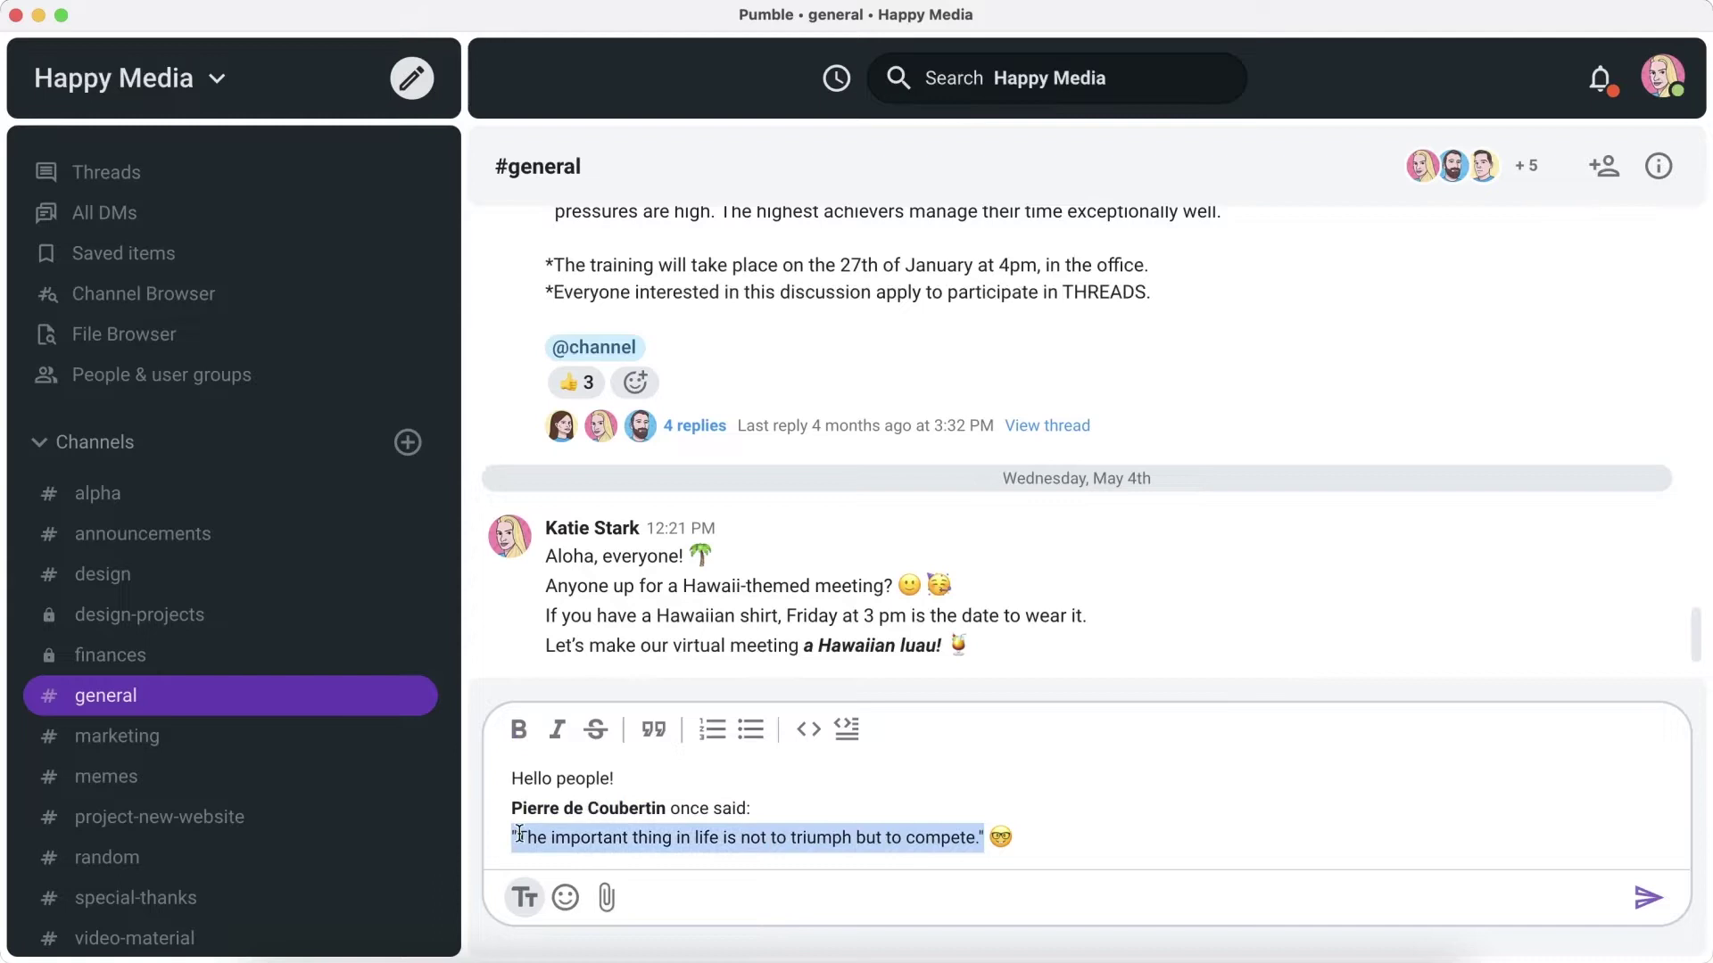
{"action": "left_click", "coordinate": [557, 730]}
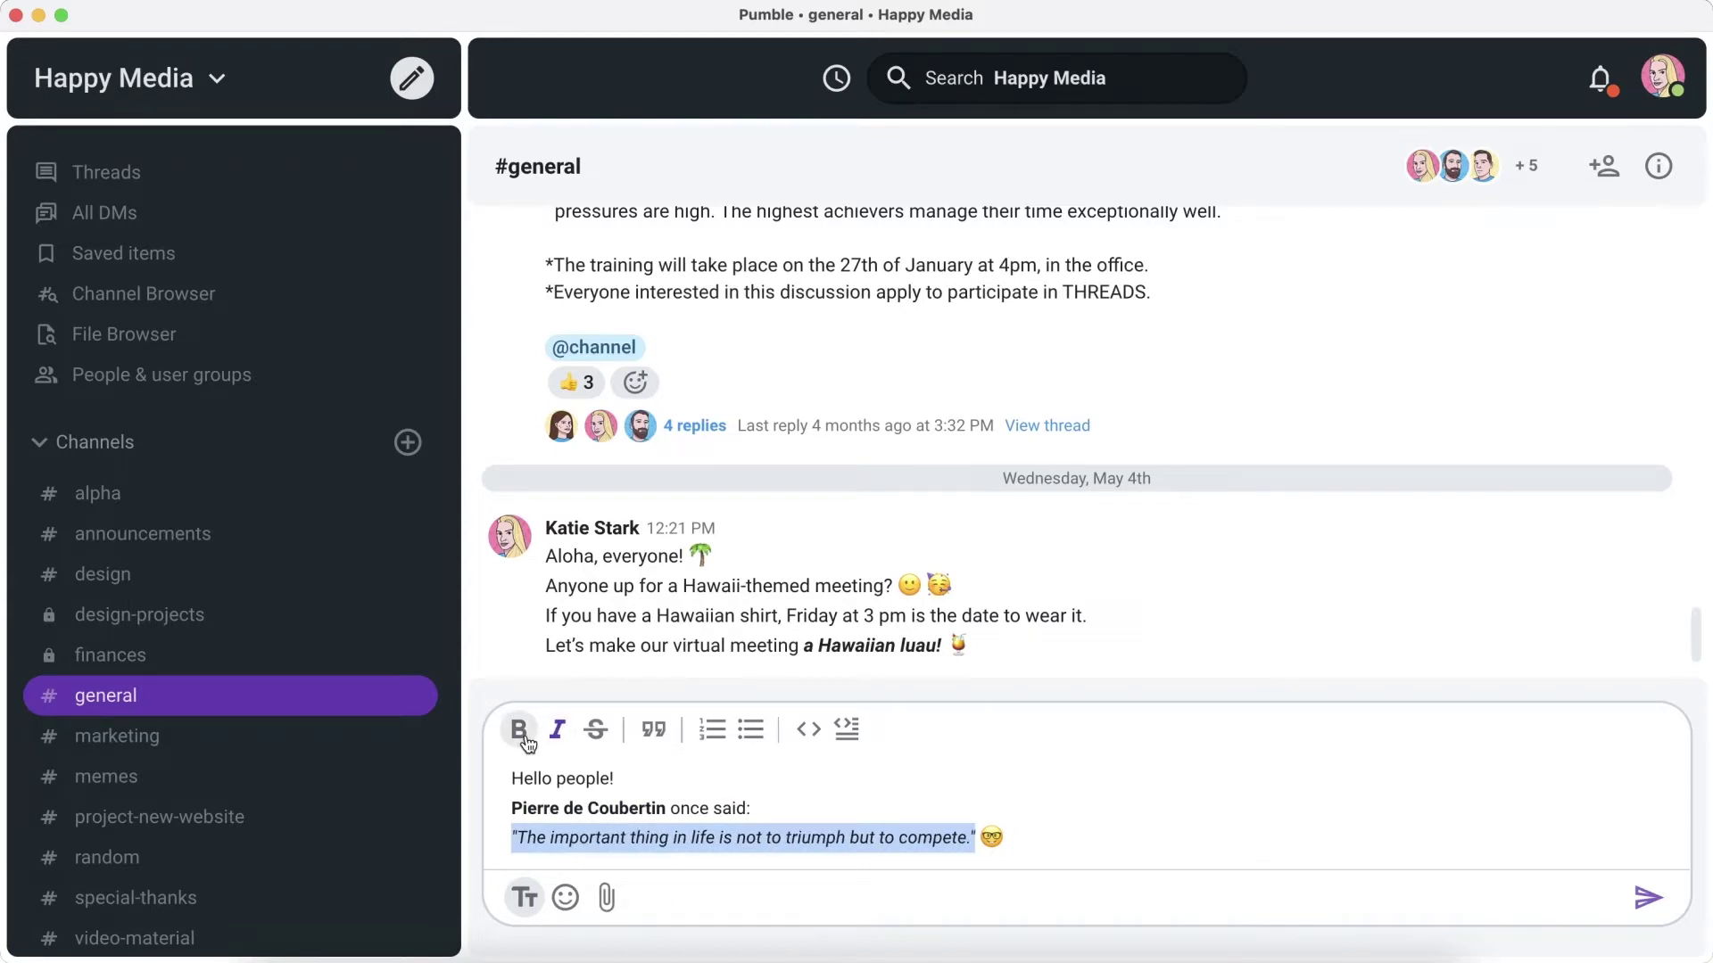
Apply bold to the italic quote and remove the bold again.
{"action": "left_click", "coordinate": [526, 740]}
{"action": "left_click", "coordinate": [691, 839]}
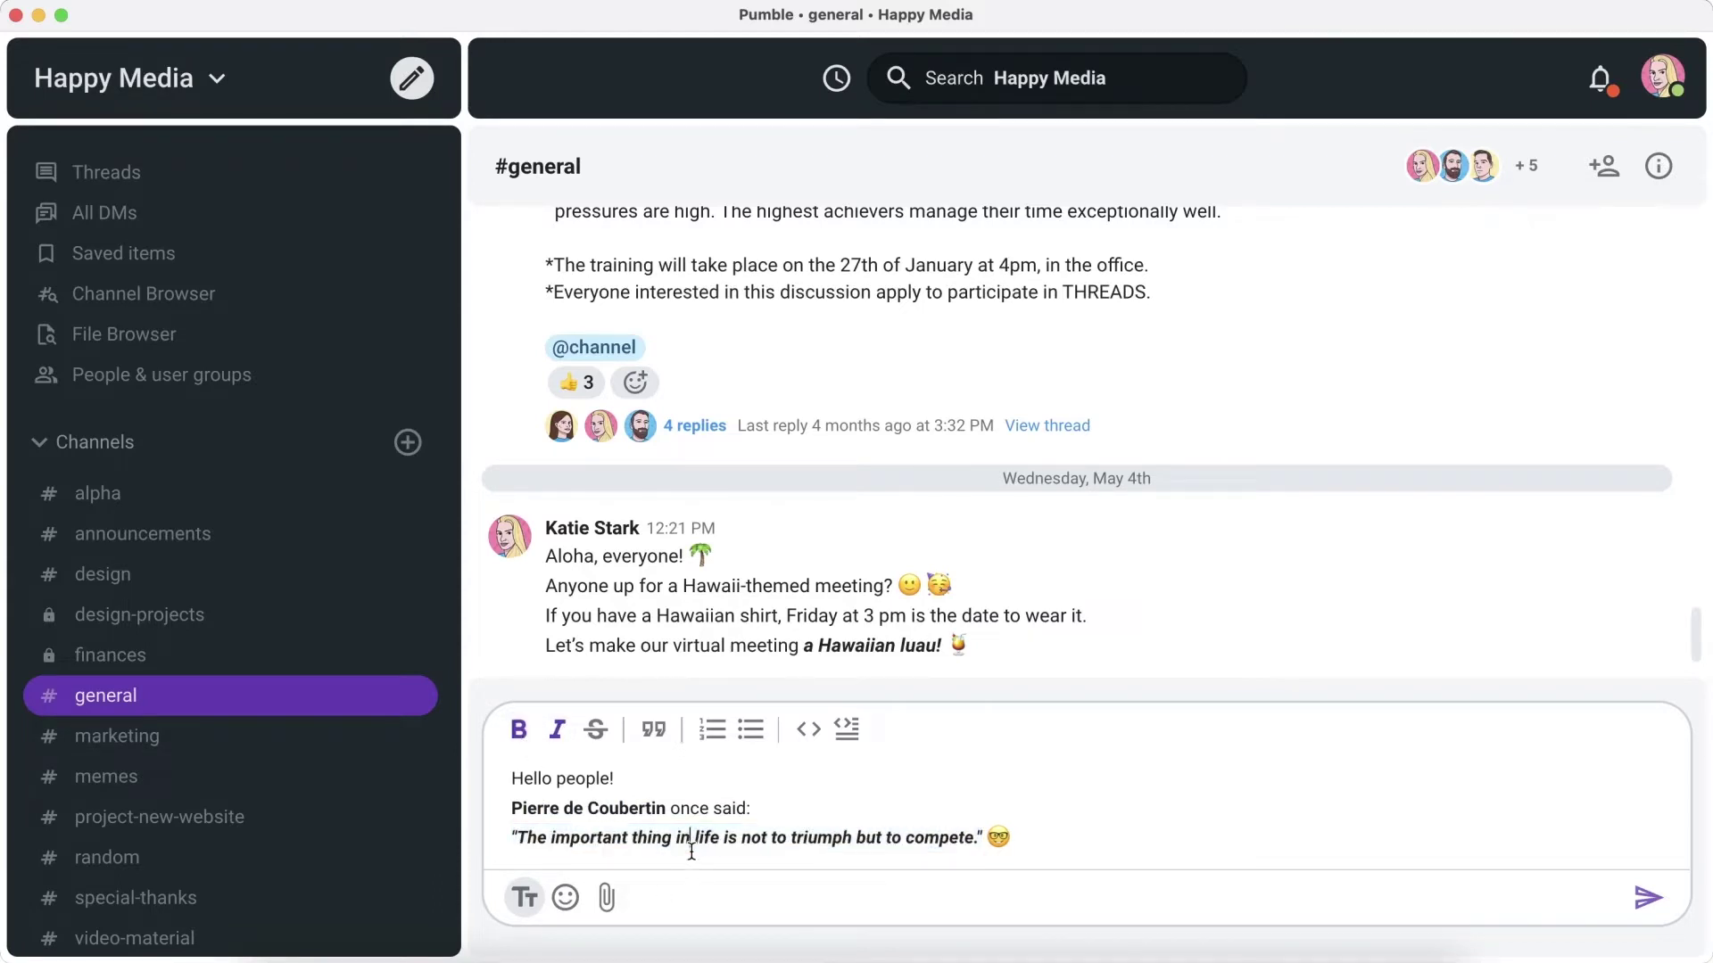
{"action": "left_click_drag", "start_coordinate": [512, 839], "coordinate": [985, 838]}
{"action": "left_click", "coordinate": [518, 730]}
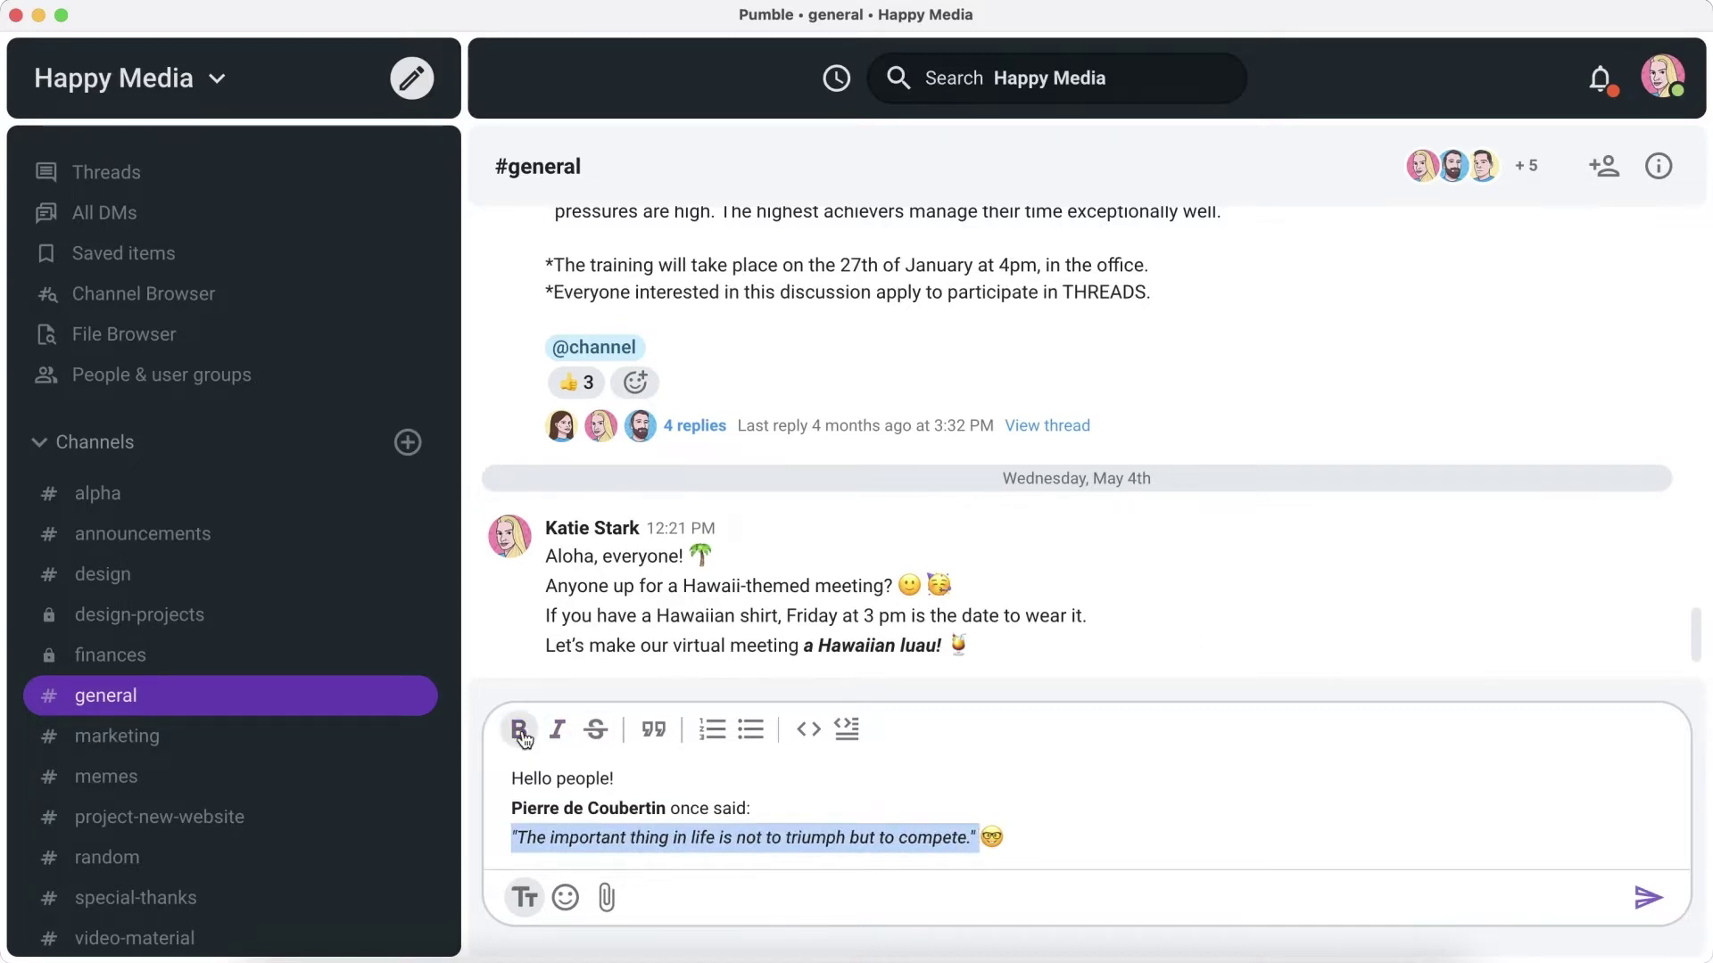
{"action": "left_click", "coordinate": [596, 840]}
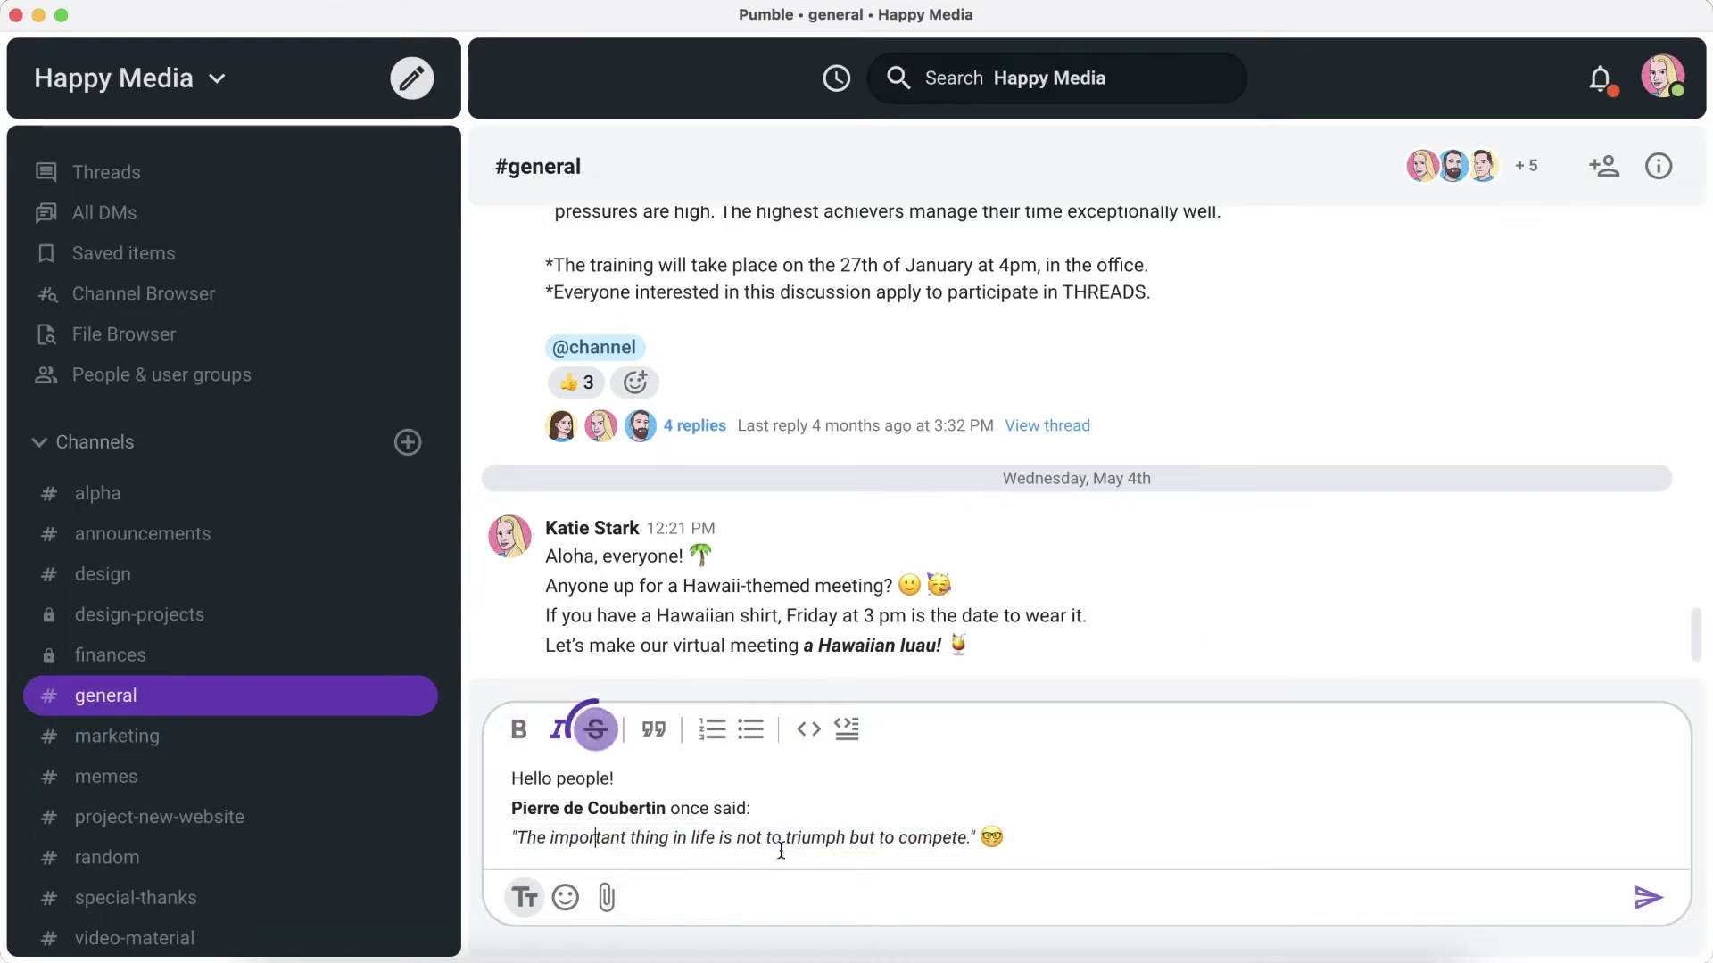
Strike through the words "is not" and "but to compete" in the quote.
{"action": "left_click_drag", "start_coordinate": [719, 839], "coordinate": [760, 839]}
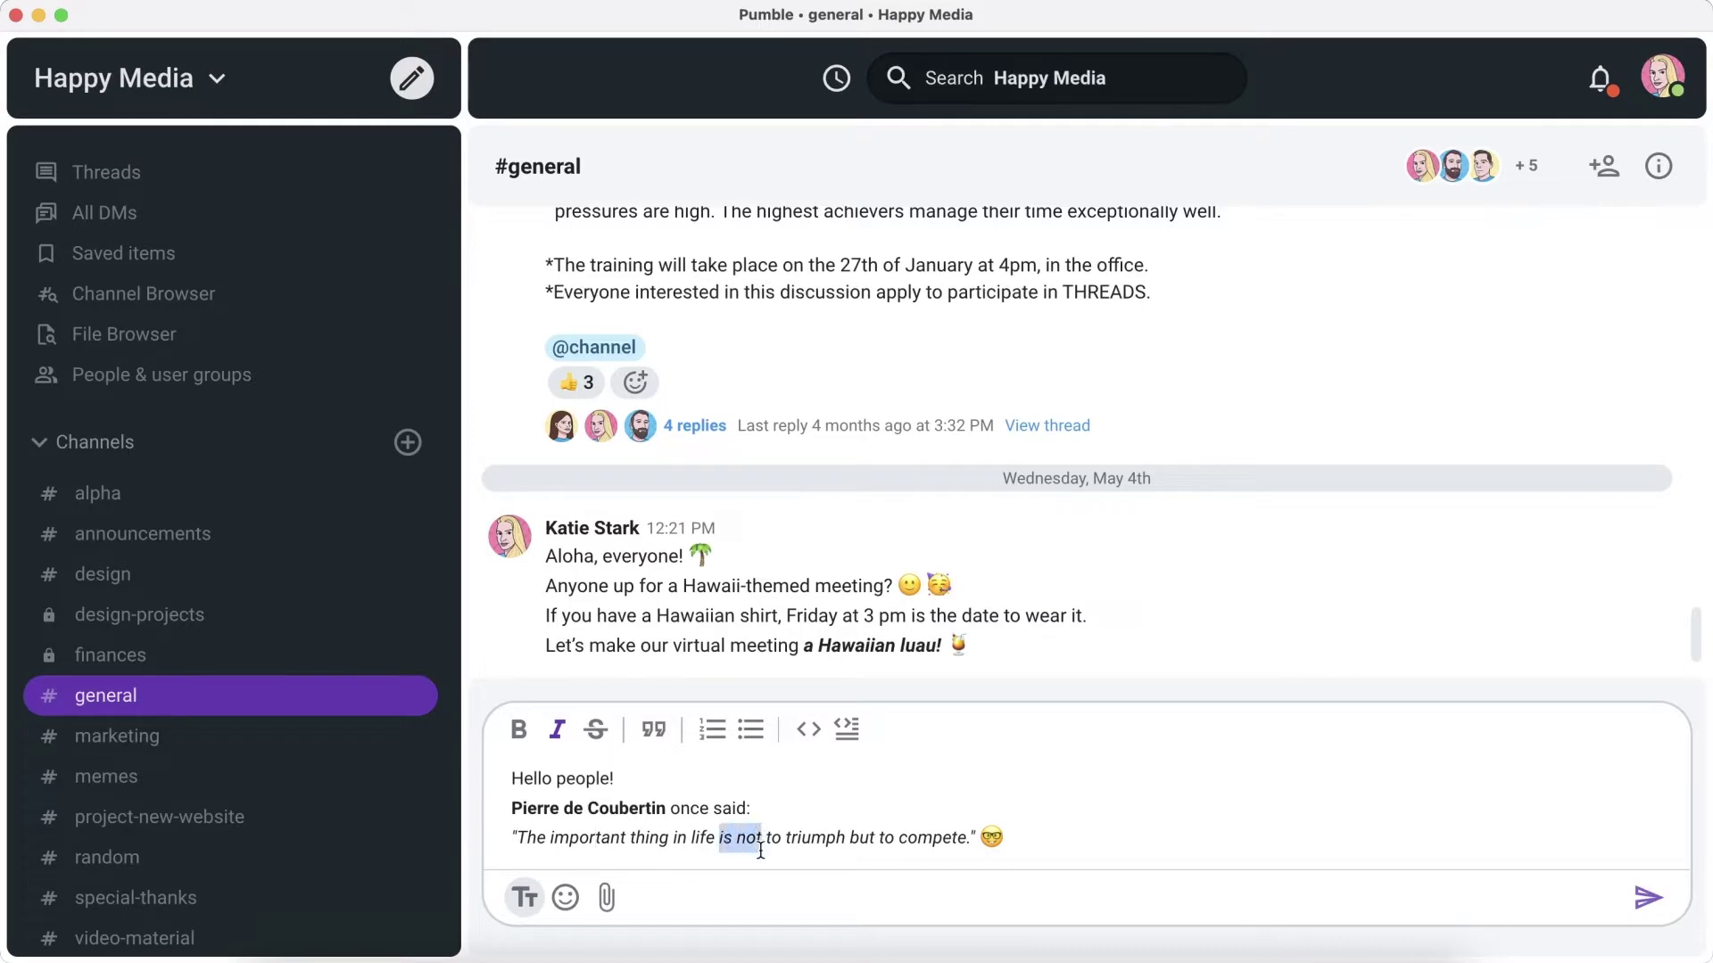
{"action": "left_click", "coordinate": [598, 735]}
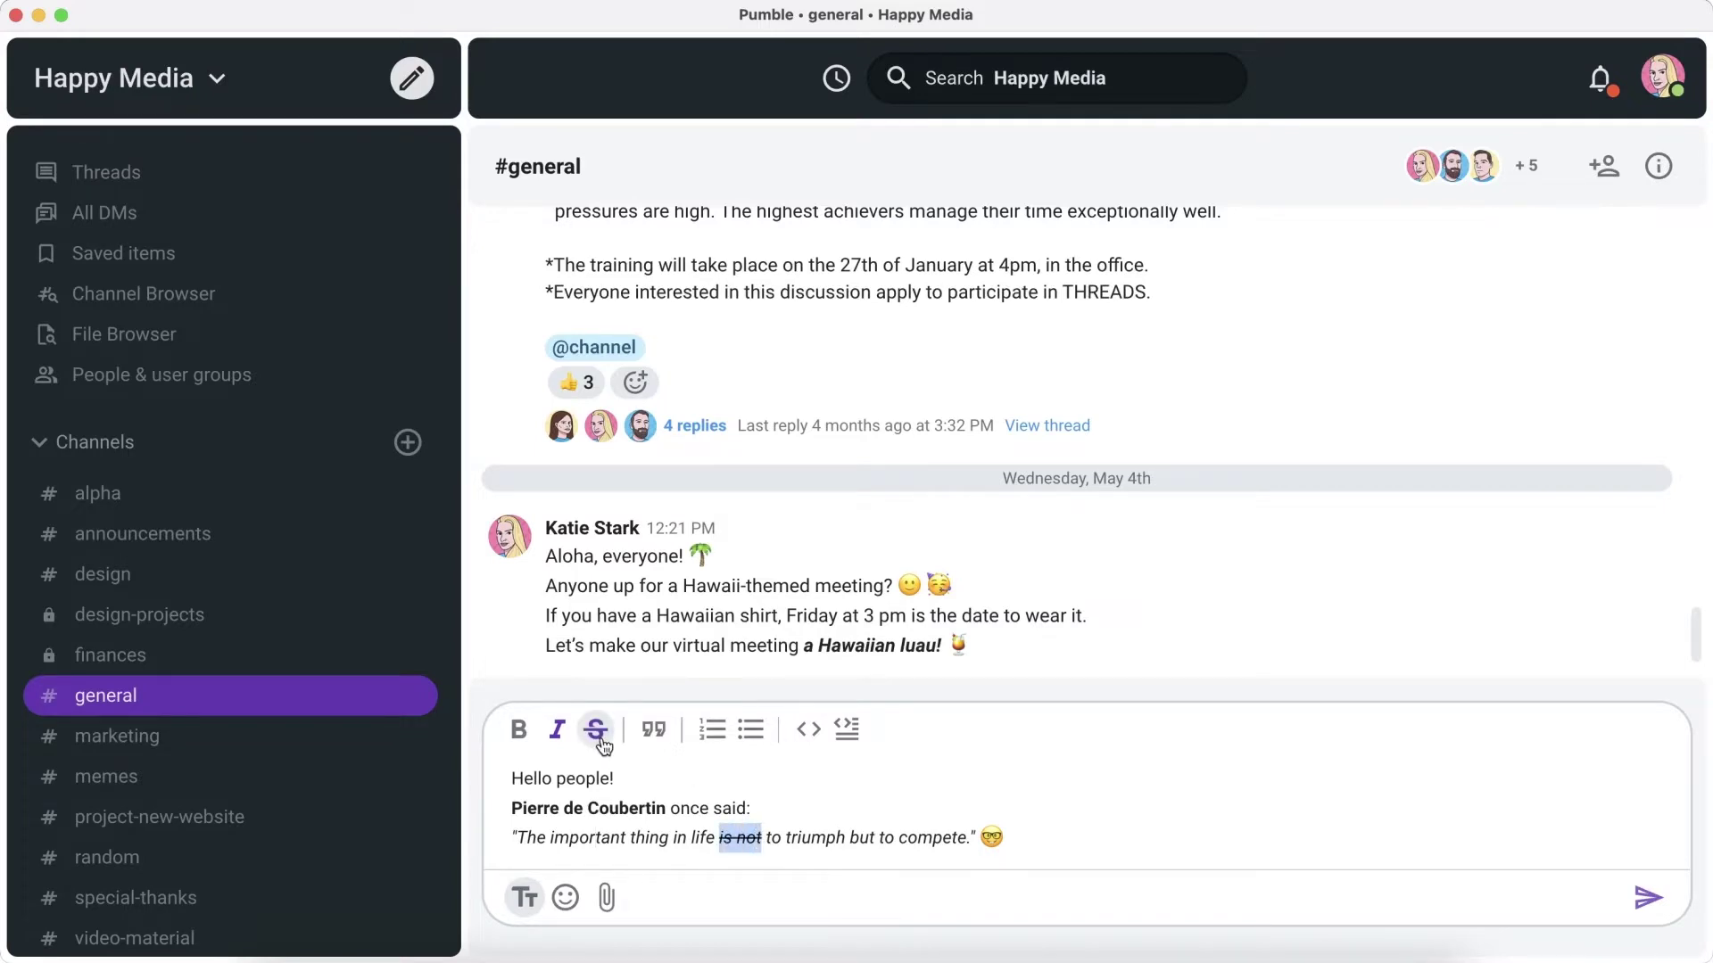
{"action": "left_click_drag", "start_coordinate": [850, 840], "coordinate": [965, 840]}
{"action": "left_click", "coordinate": [601, 742]}
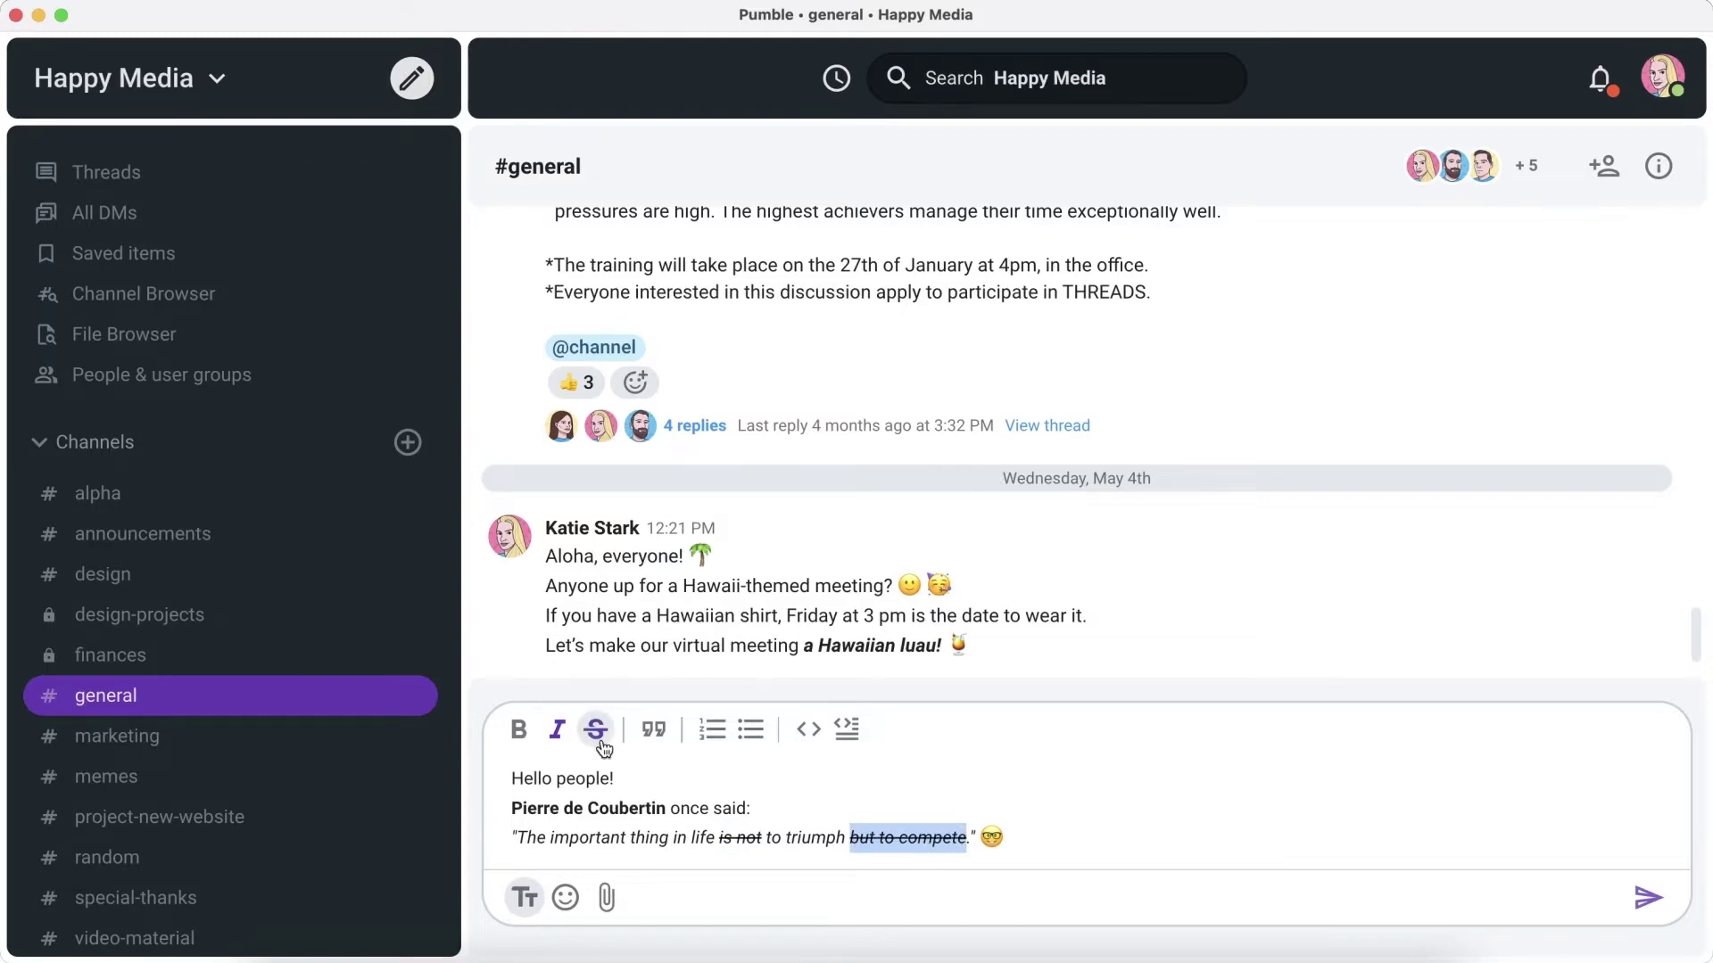
Write "That's why you are all invited to take part in" below the quote, separated by a blank line.
{"action": "left_click", "coordinate": [884, 842]}
{"action": "key", "text": "shift+Return"}
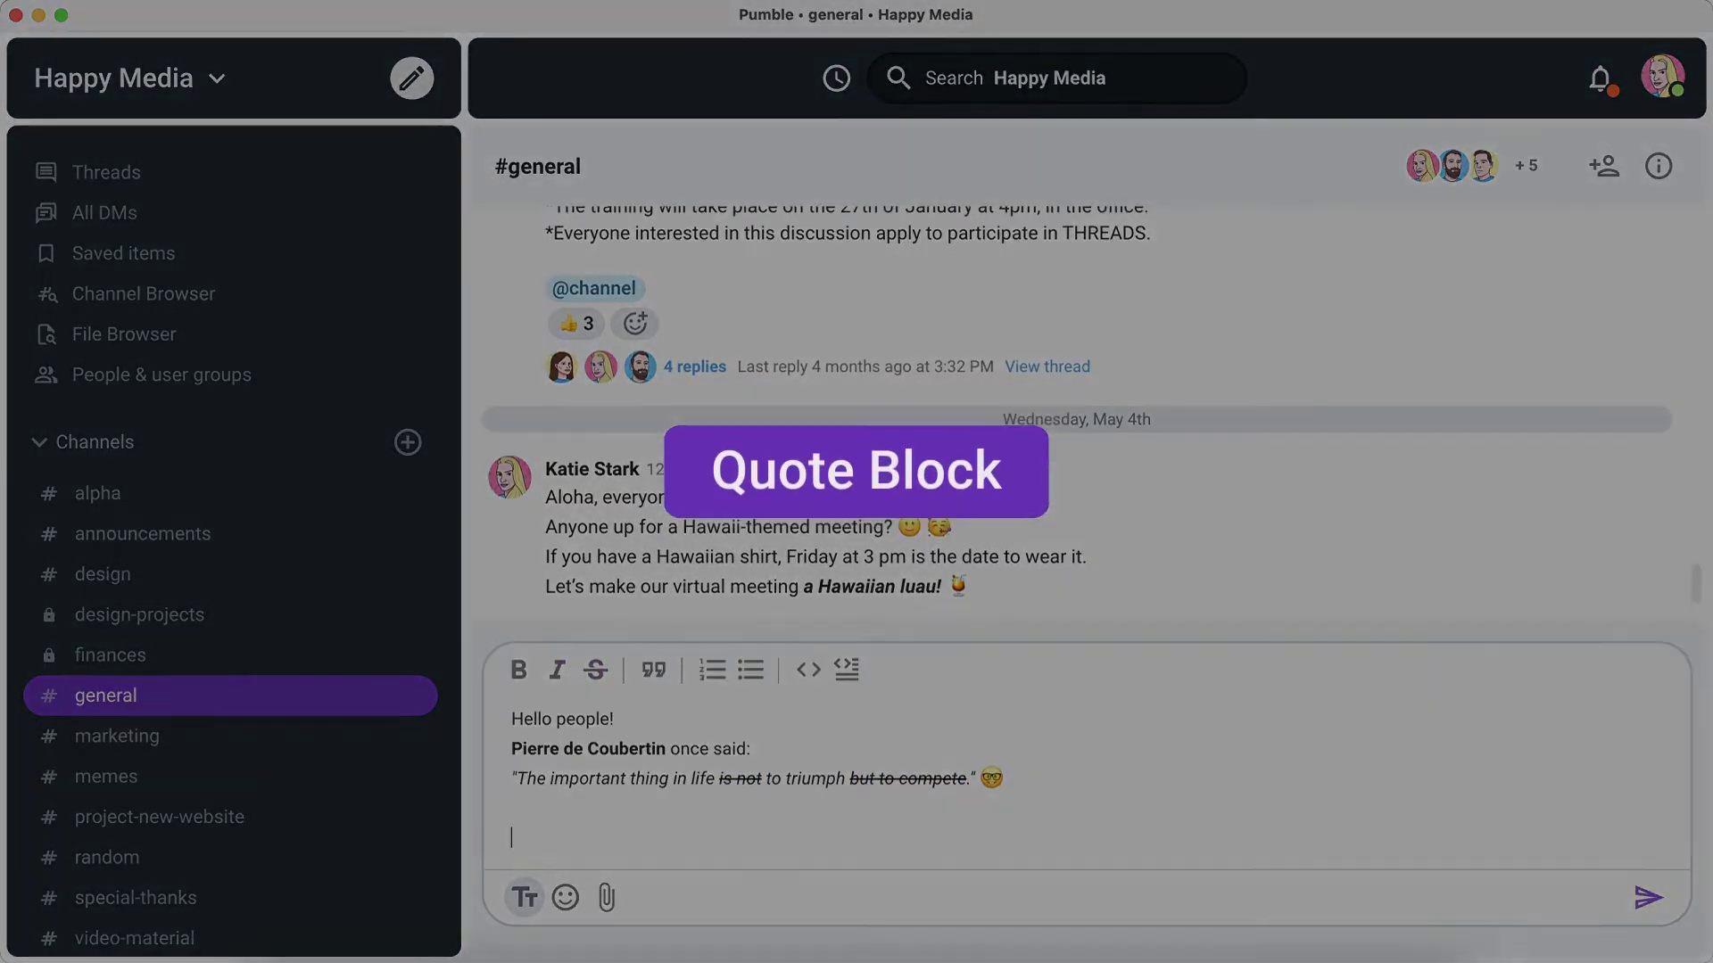
{"action": "type", "text": "That's wh"}
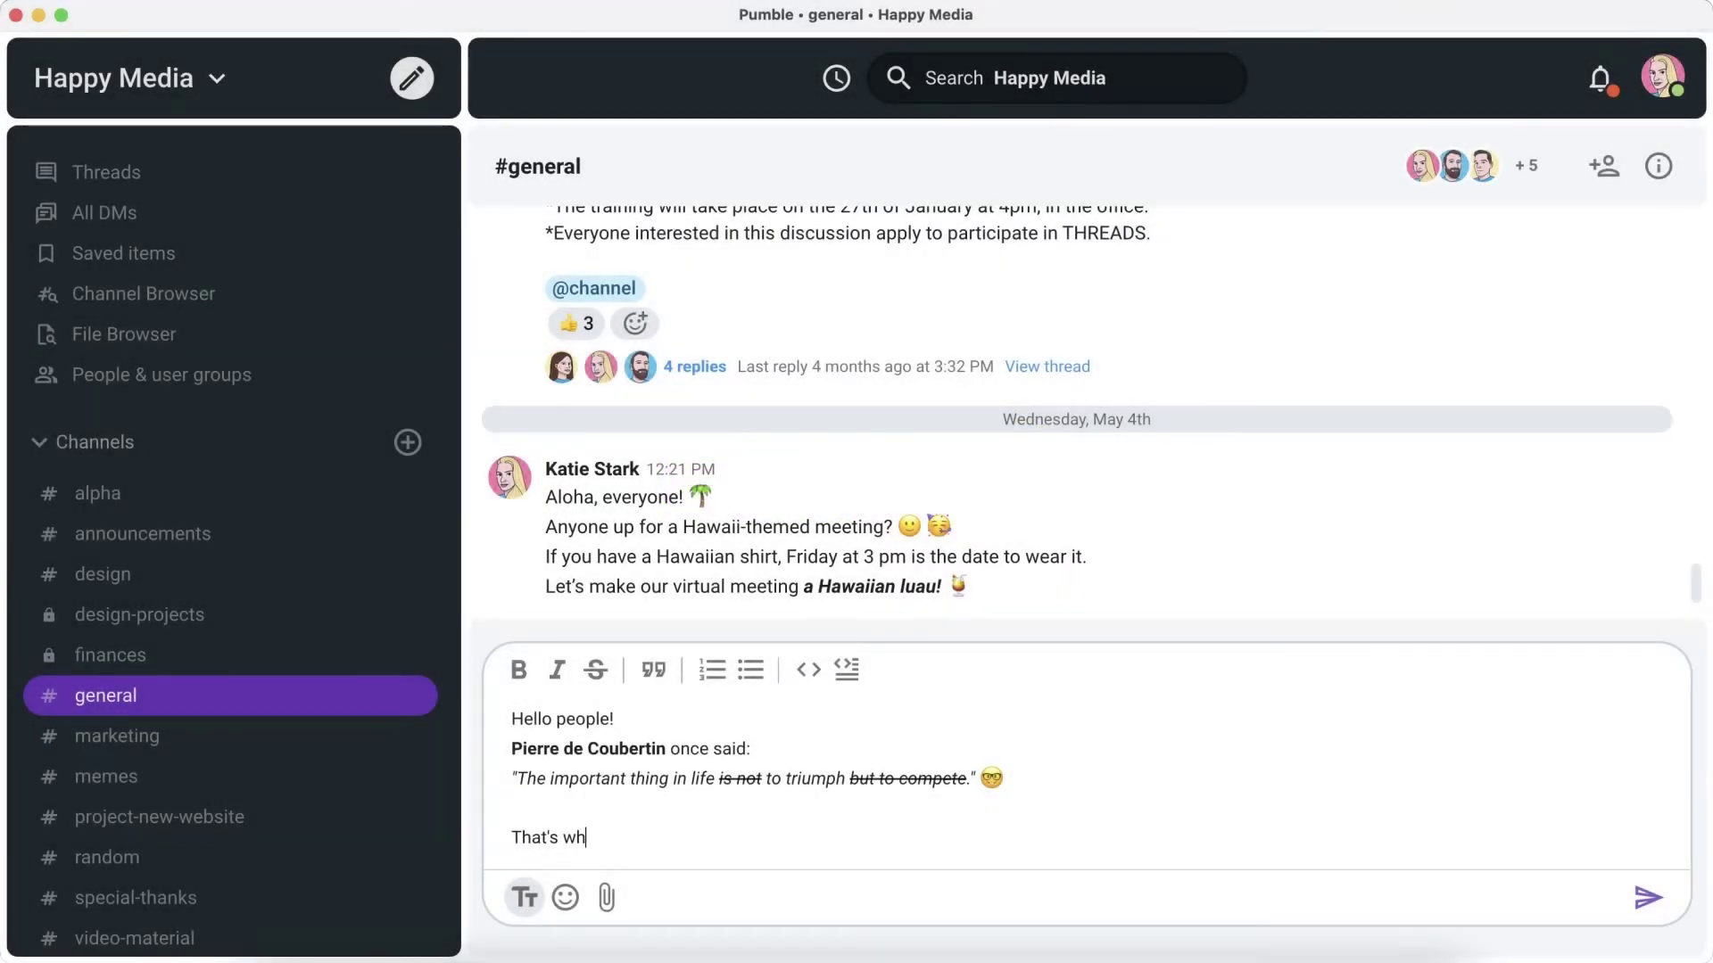
{"action": "type", "text": "y you are all invited to take par"}
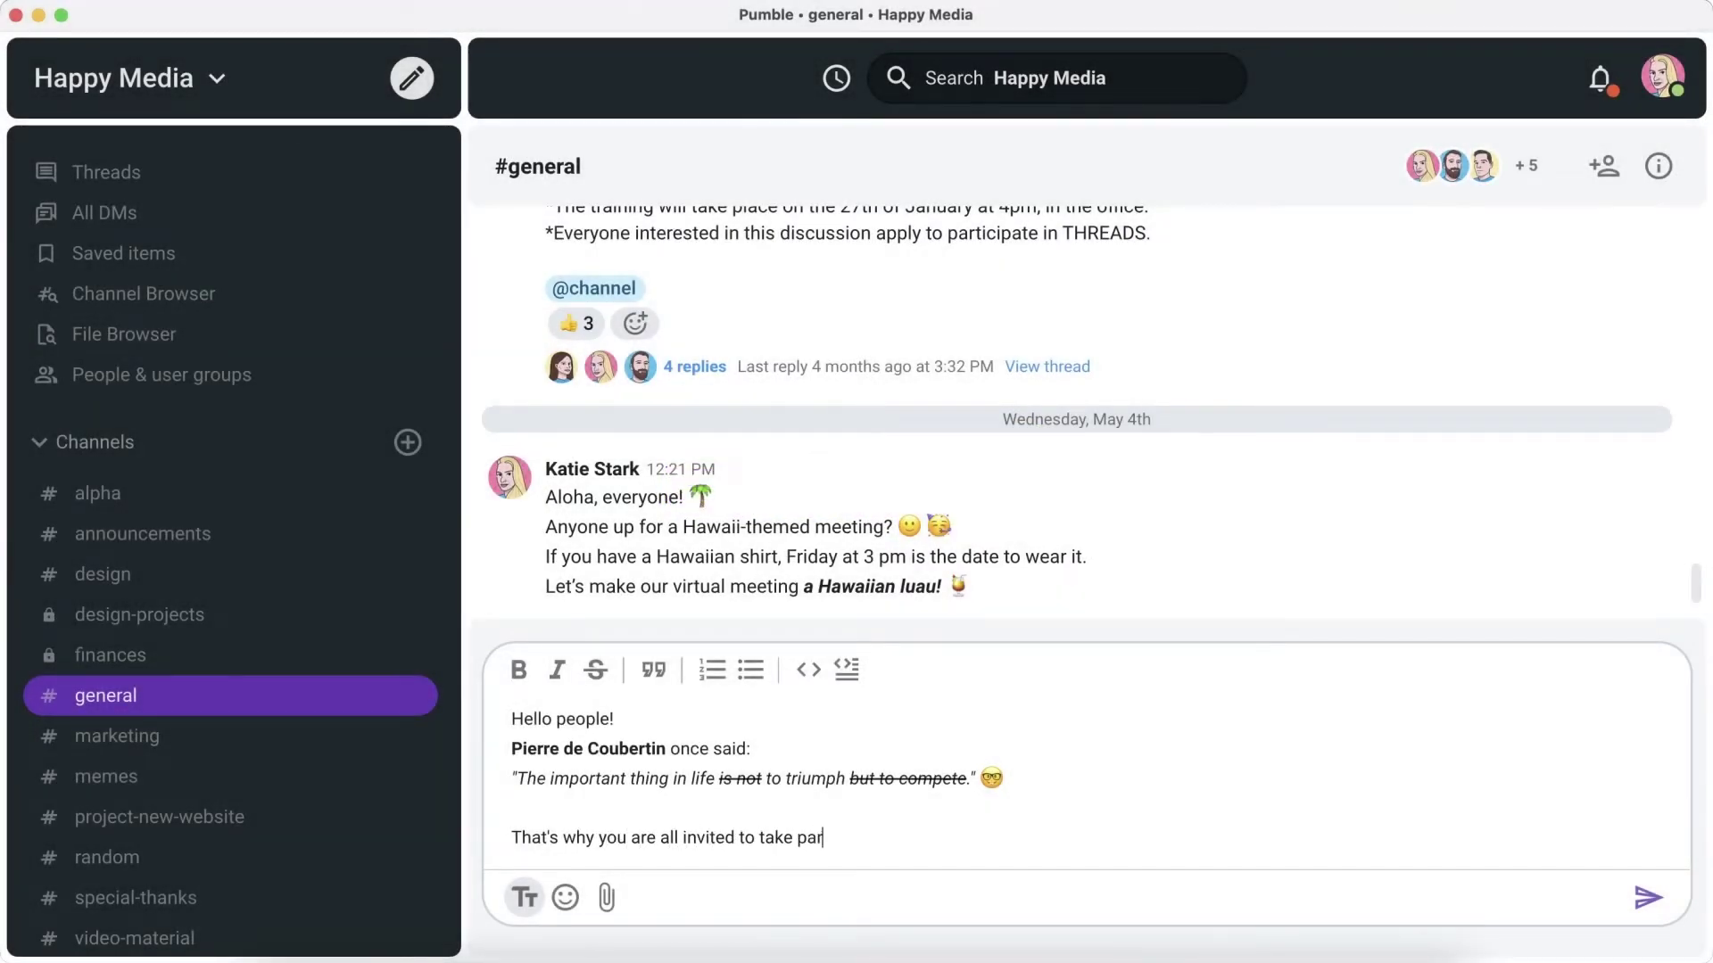
{"action": "type", "text": "t in"}
Add a new line reading "THE OFFICE OLYMPICS" with a medal emoji before and after it.
{"action": "key", "text": "shift+Return"}
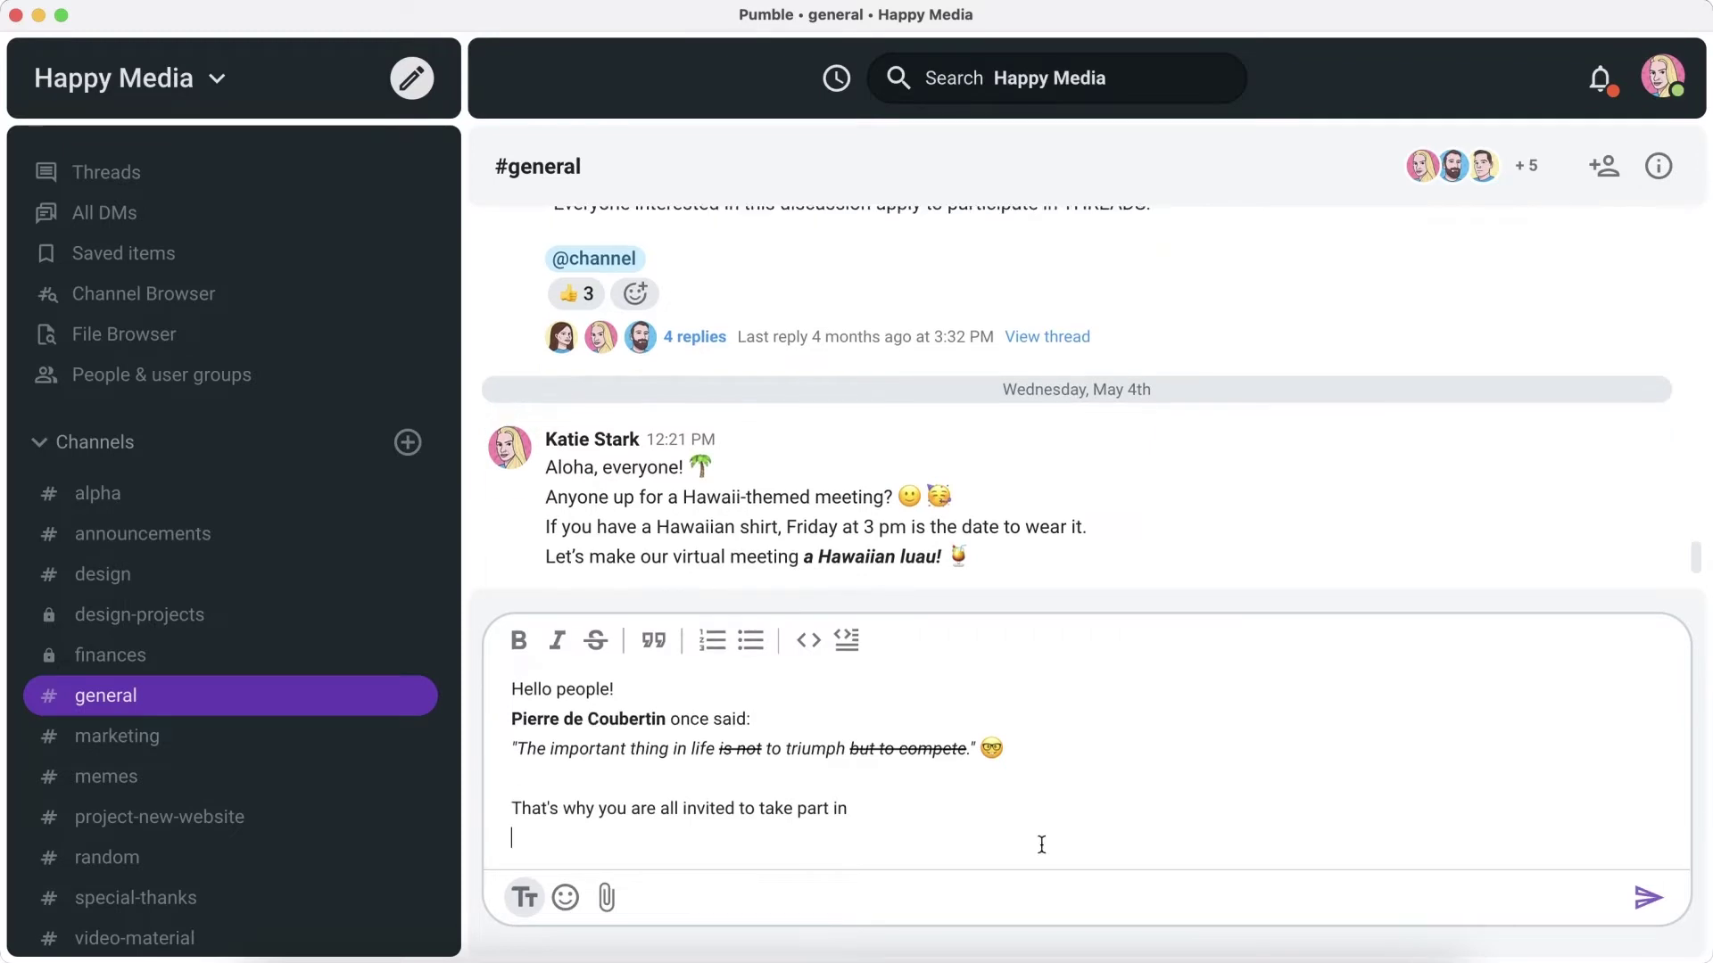
{"action": "left_click", "coordinate": [564, 896]}
{"action": "left_click", "coordinate": [853, 419]}
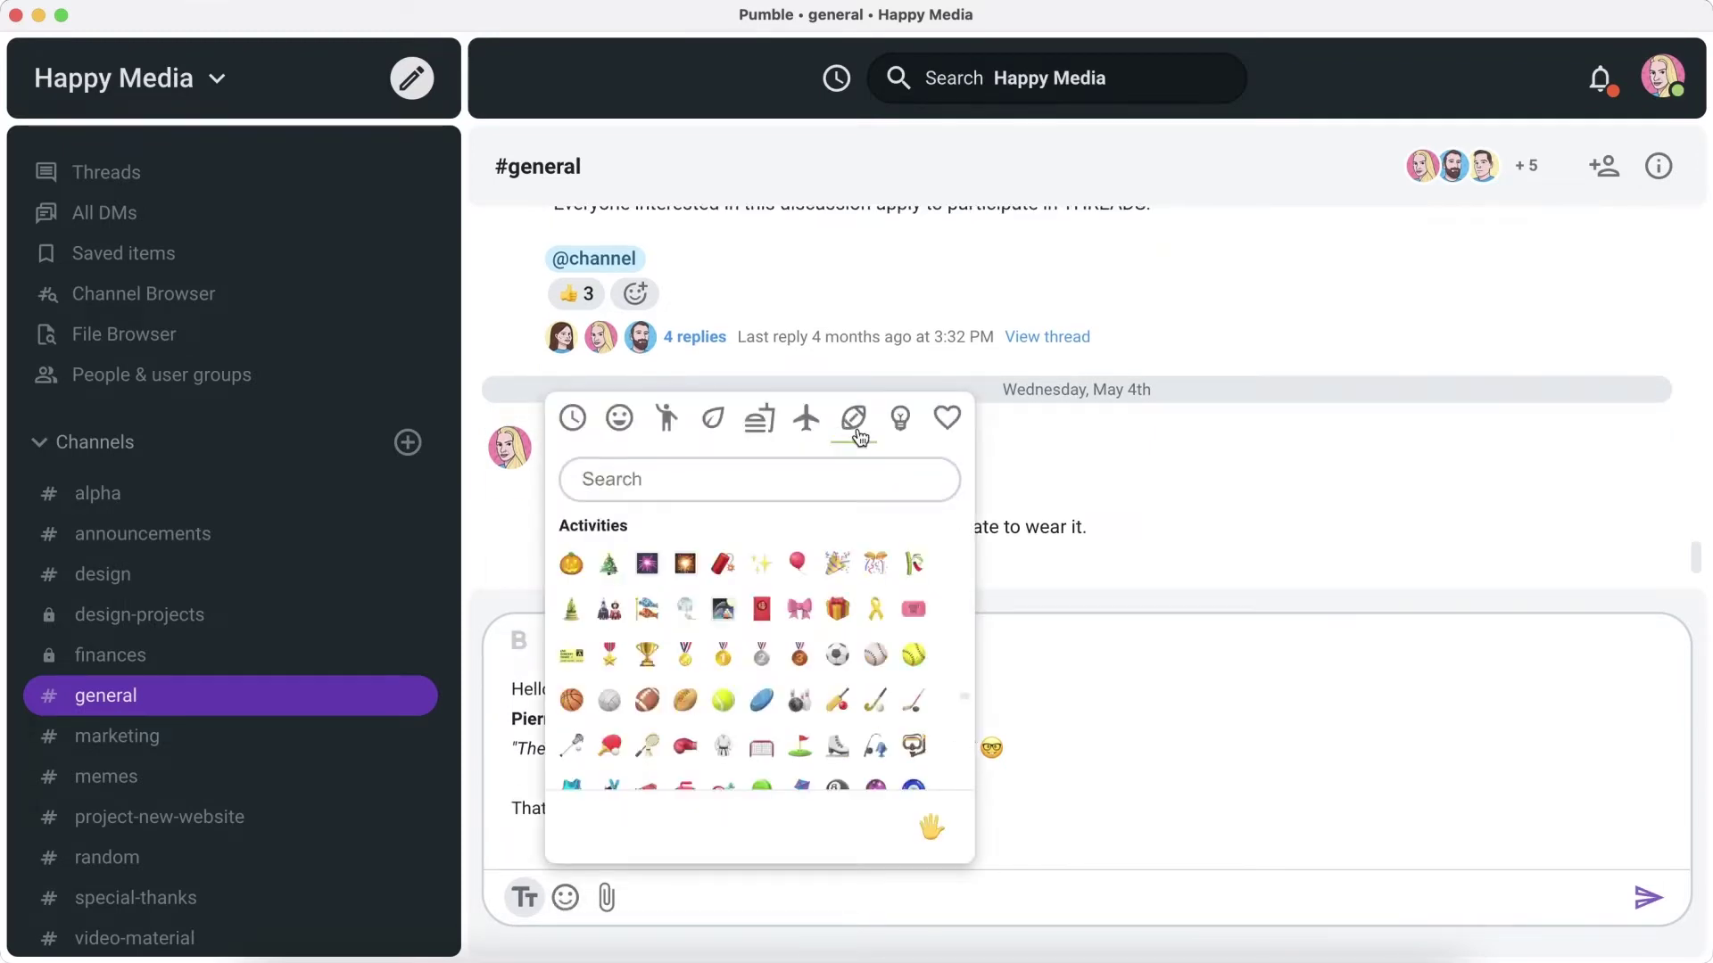
{"action": "left_click", "coordinate": [687, 656]}
{"action": "type", "text": "THE OFFICE OLY"}
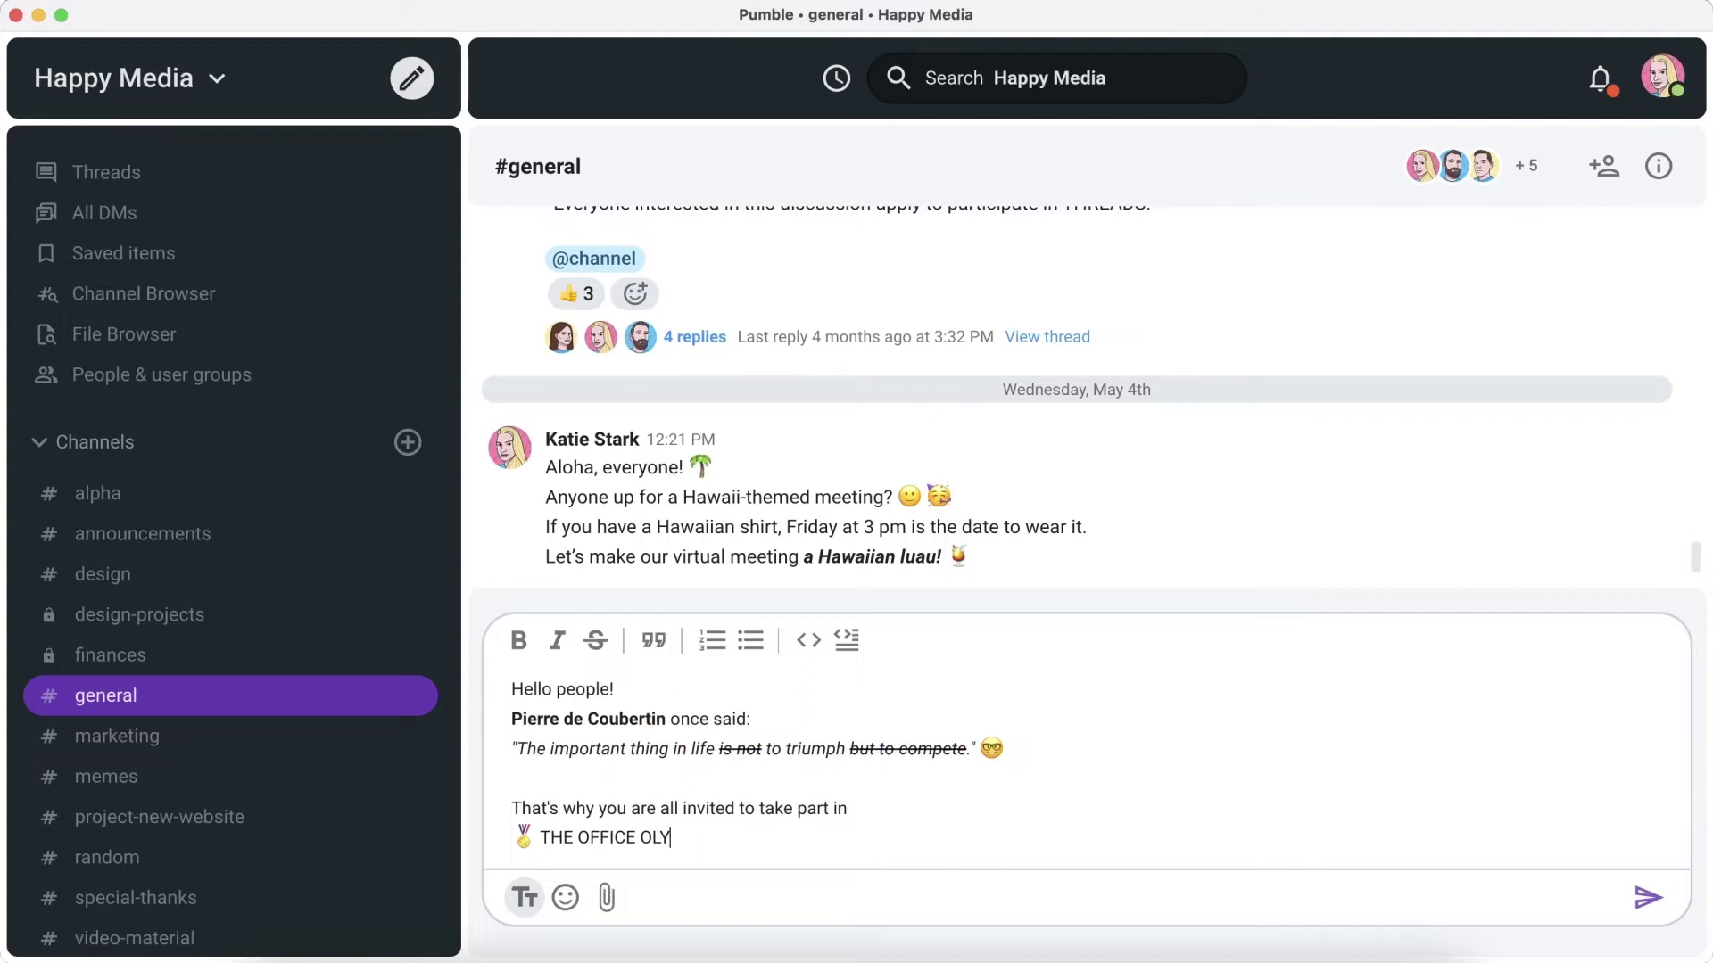
{"action": "type", "text": "MPICS"}
{"action": "left_click", "coordinate": [564, 896]}
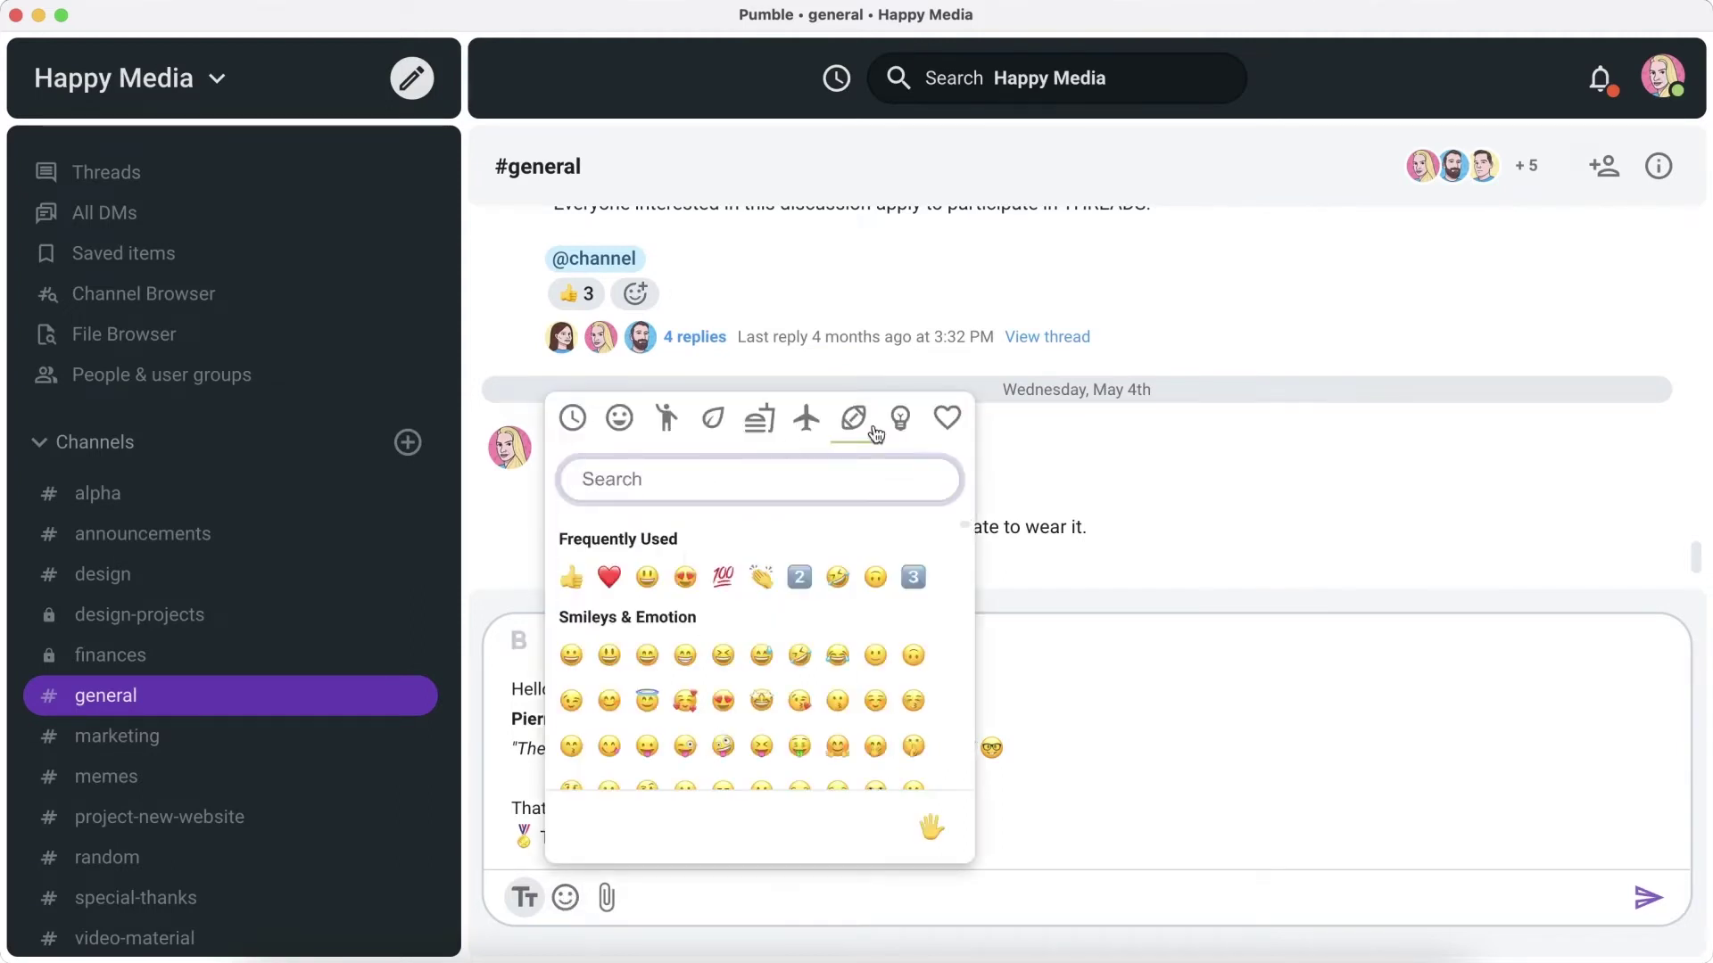
{"action": "left_click", "coordinate": [854, 419]}
{"action": "left_click", "coordinate": [686, 657]}
Complete the invitation with a new line reading "which will be held next Friday!".
{"action": "key", "text": "shift+Return"}
{"action": "type", "text": "which wi"}
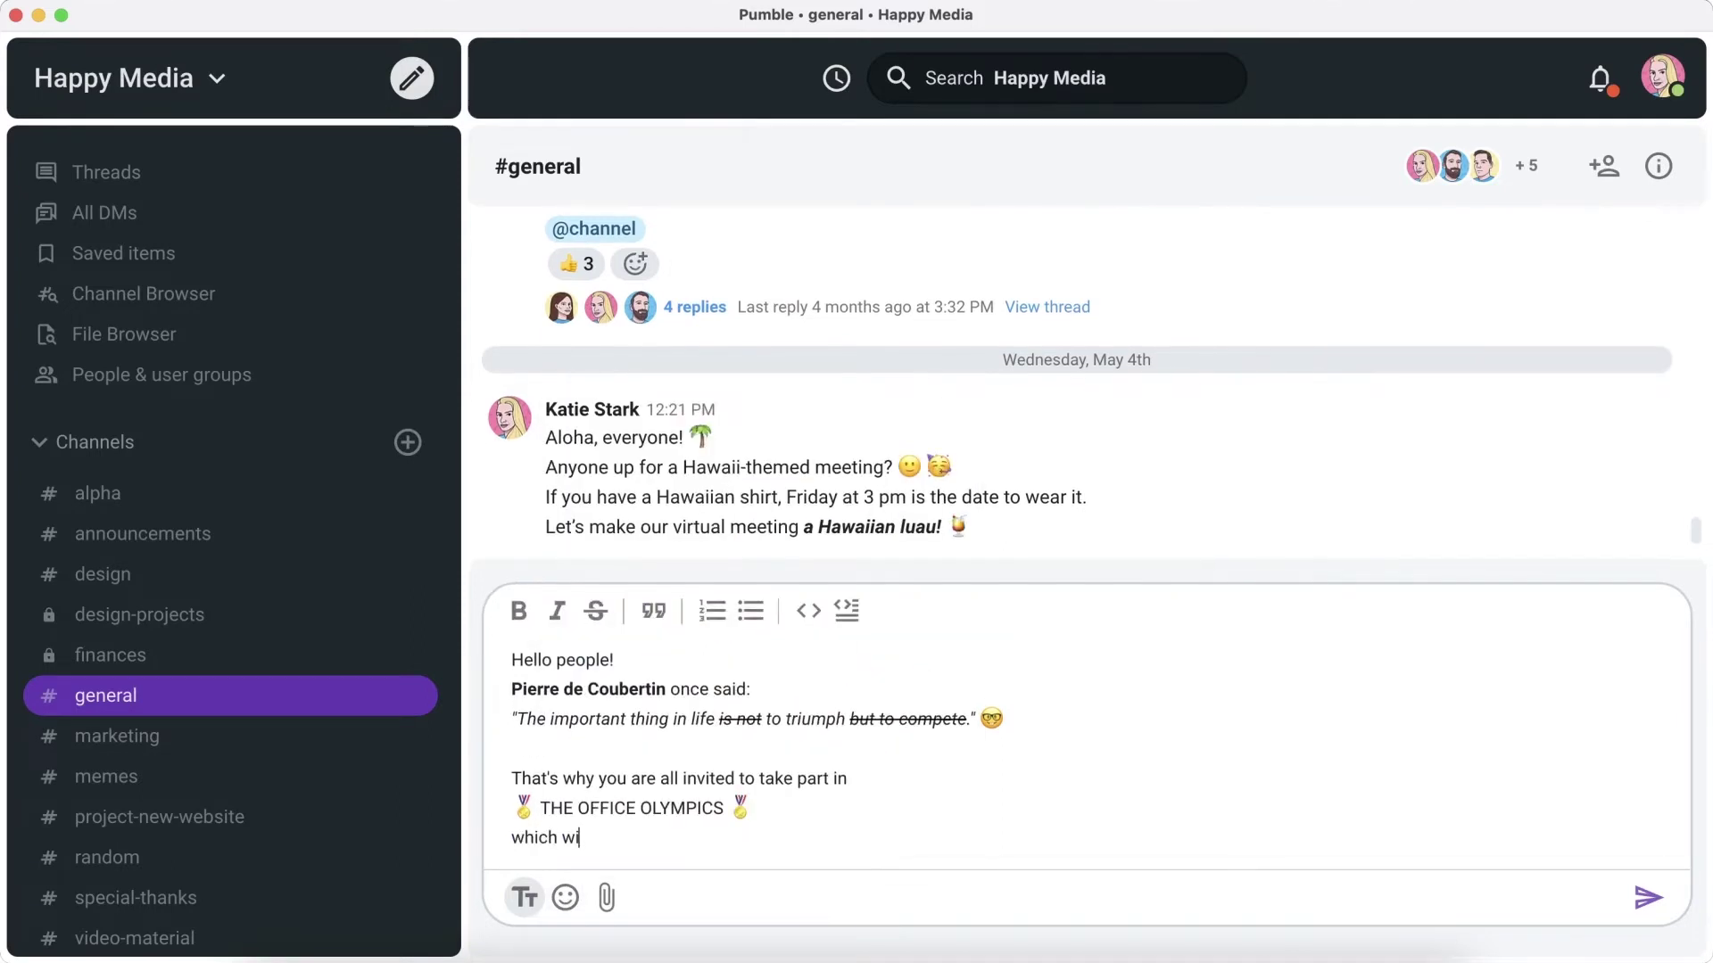
{"action": "type", "text": "ll be held next Friday!"}
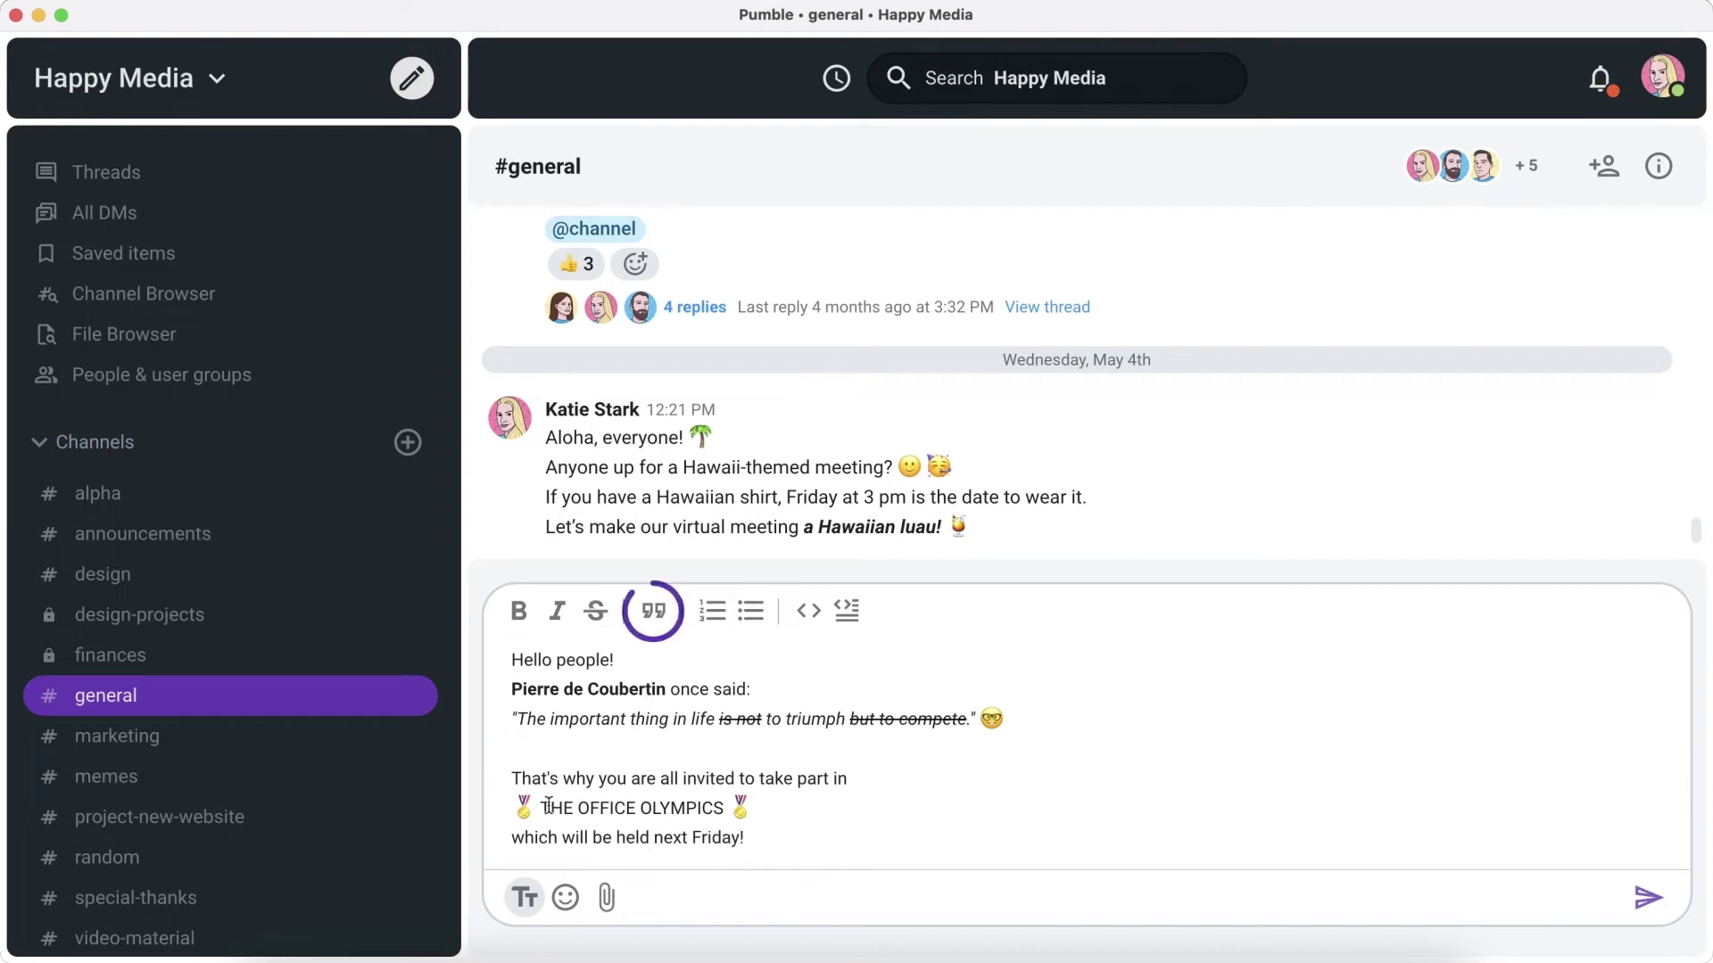
Format the three invitation lines as a quote block and make "THE OFFICE OLYMPICS" bold.
{"action": "left_click_drag", "start_coordinate": [511, 778], "coordinate": [769, 836]}
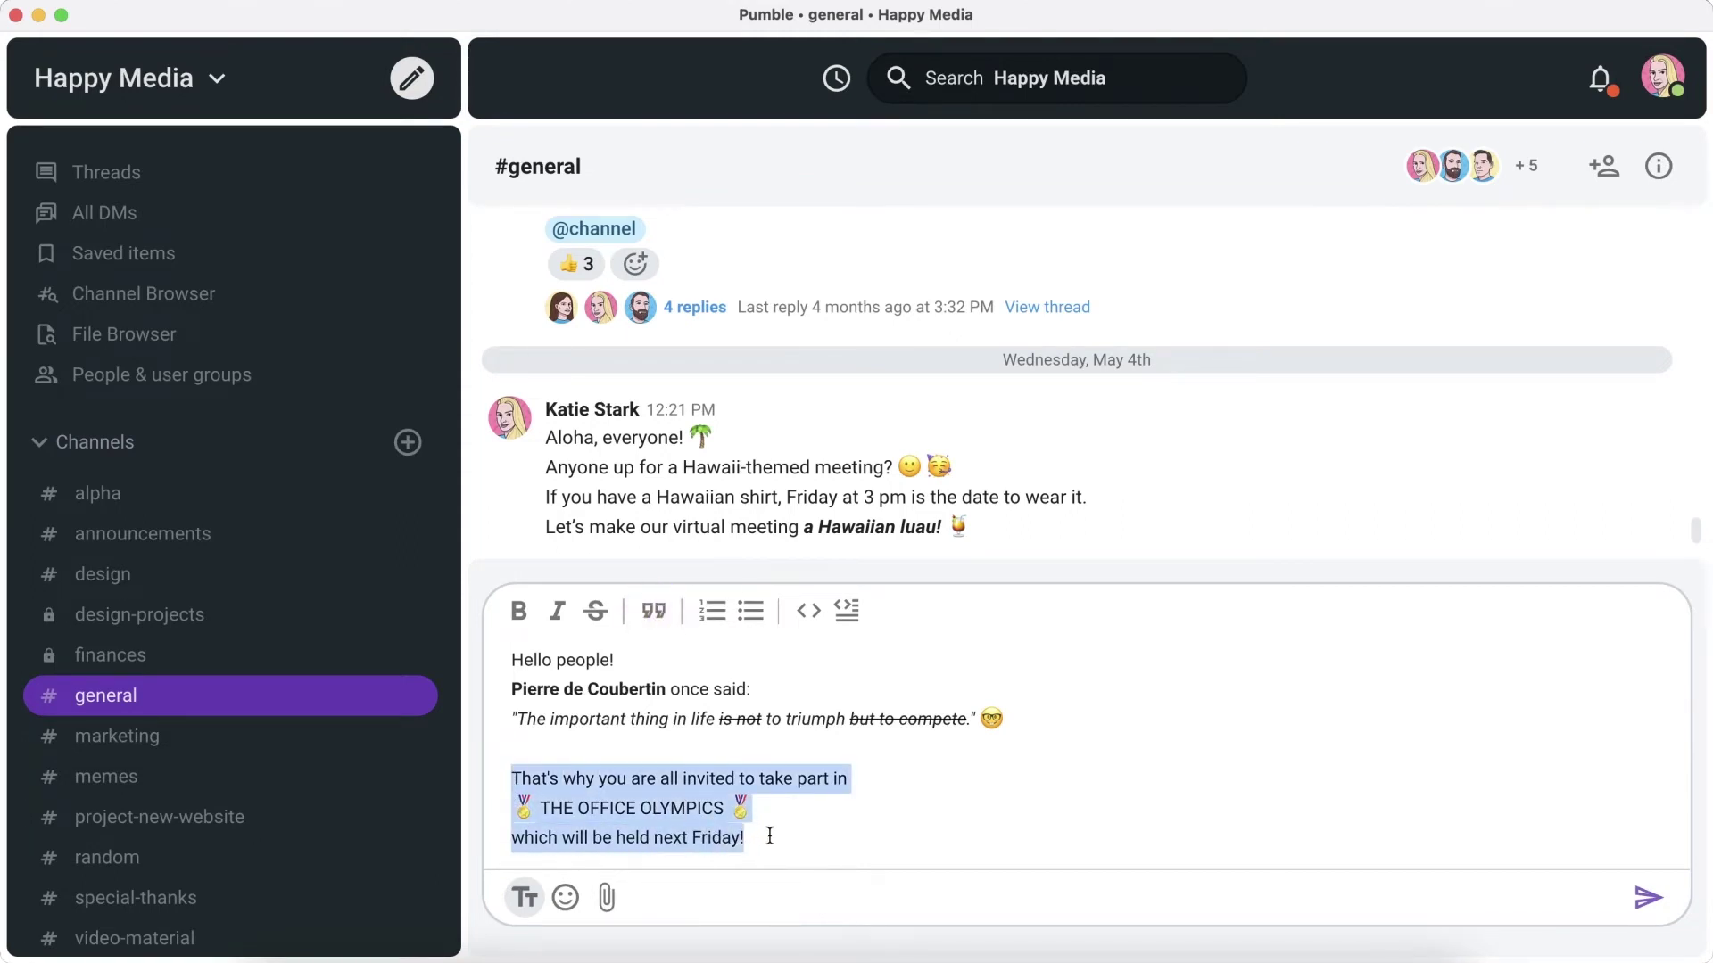
{"action": "left_click", "coordinate": [654, 611]}
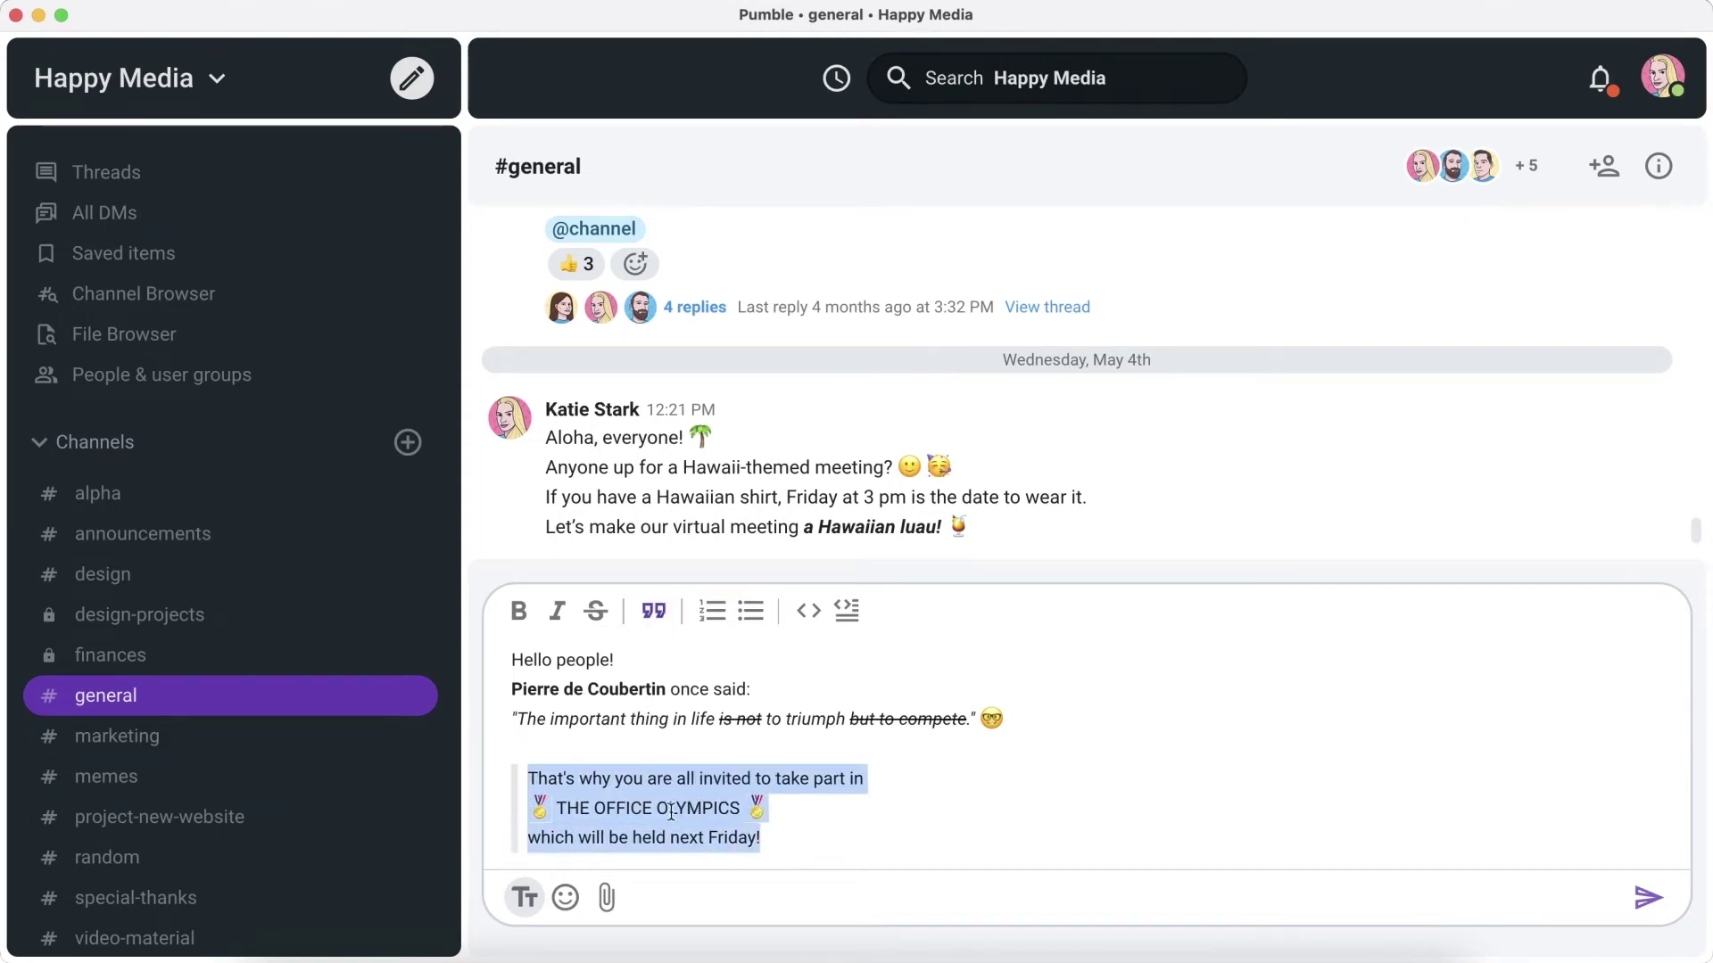
{"action": "left_click_drag", "start_coordinate": [742, 808], "coordinate": [555, 809]}
{"action": "left_click", "coordinate": [518, 611]}
Leave the quote block and write "The list of the games:" below it after a blank line.
{"action": "left_click", "coordinate": [803, 840]}
{"action": "key", "text": "Return"}
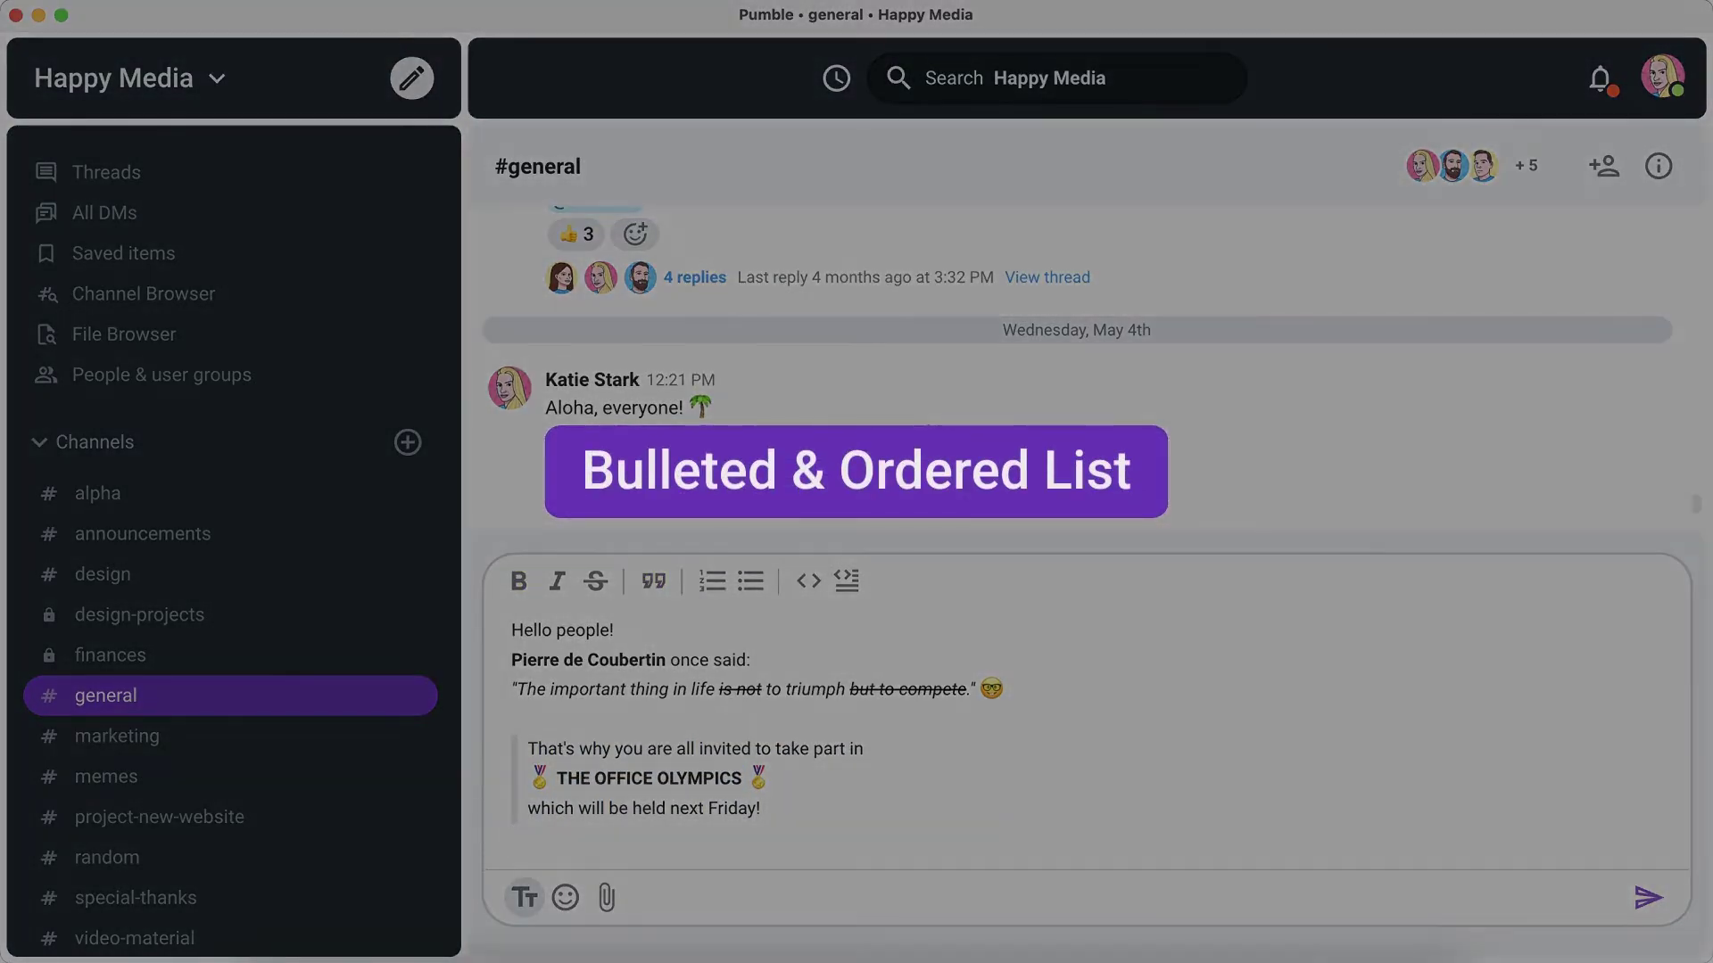
{"action": "key", "text": "Return"}
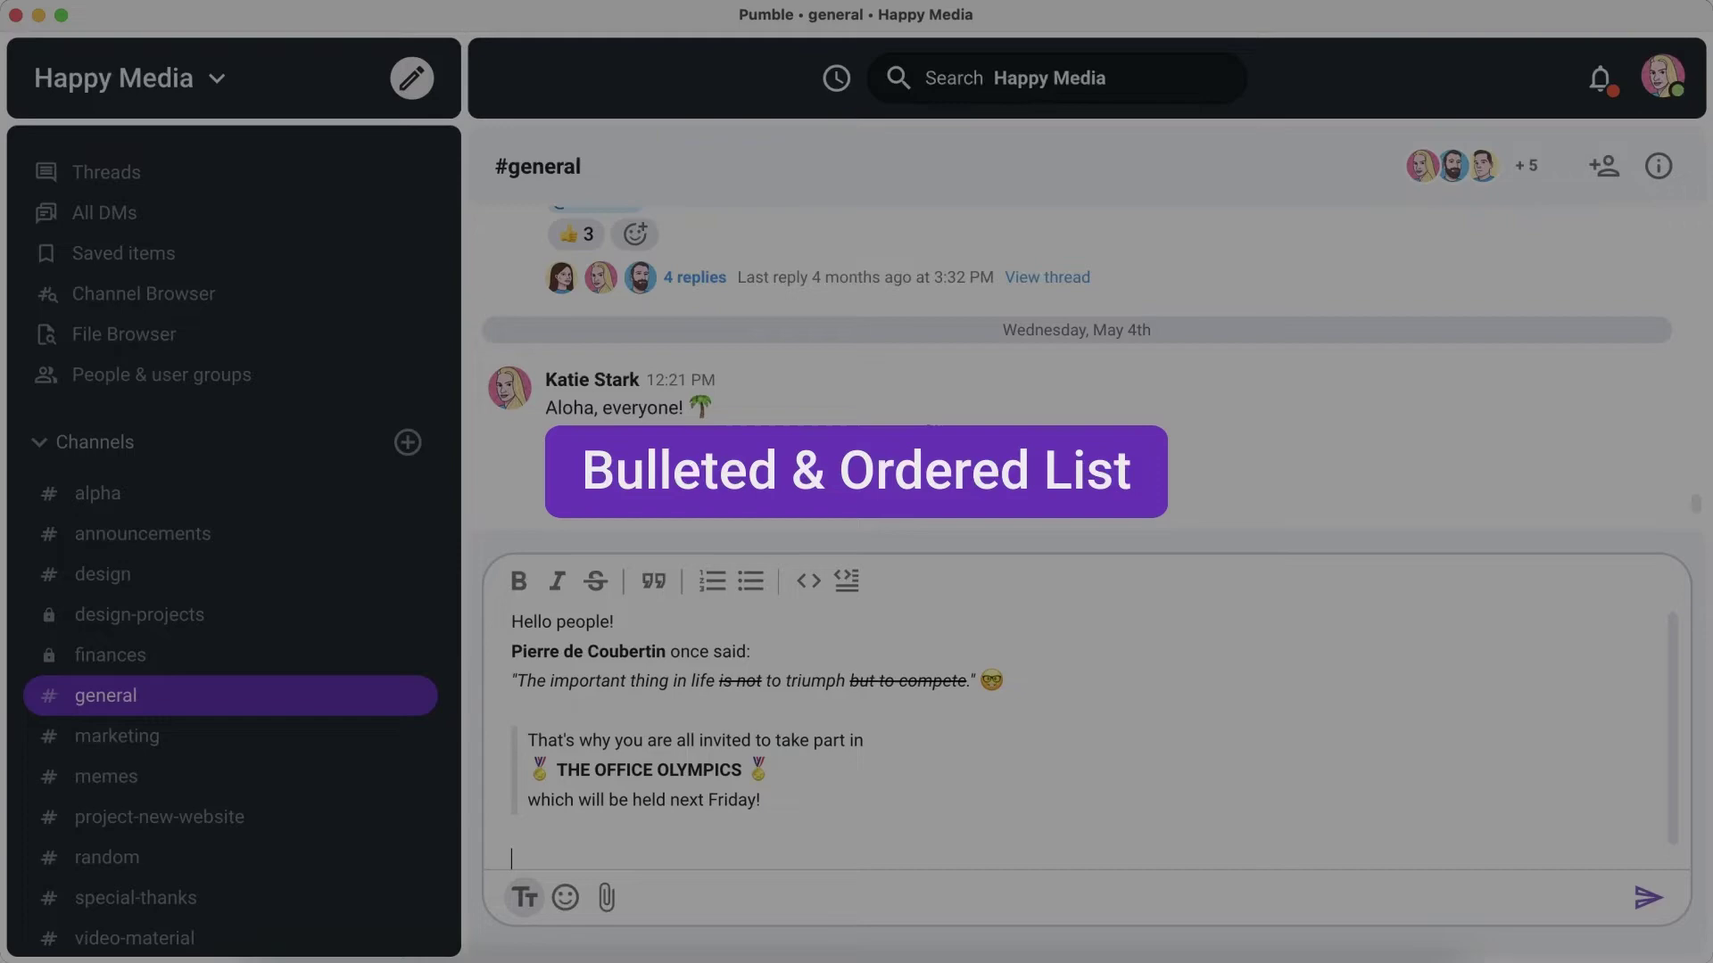
{"action": "type", "text": "The list of the ga"}
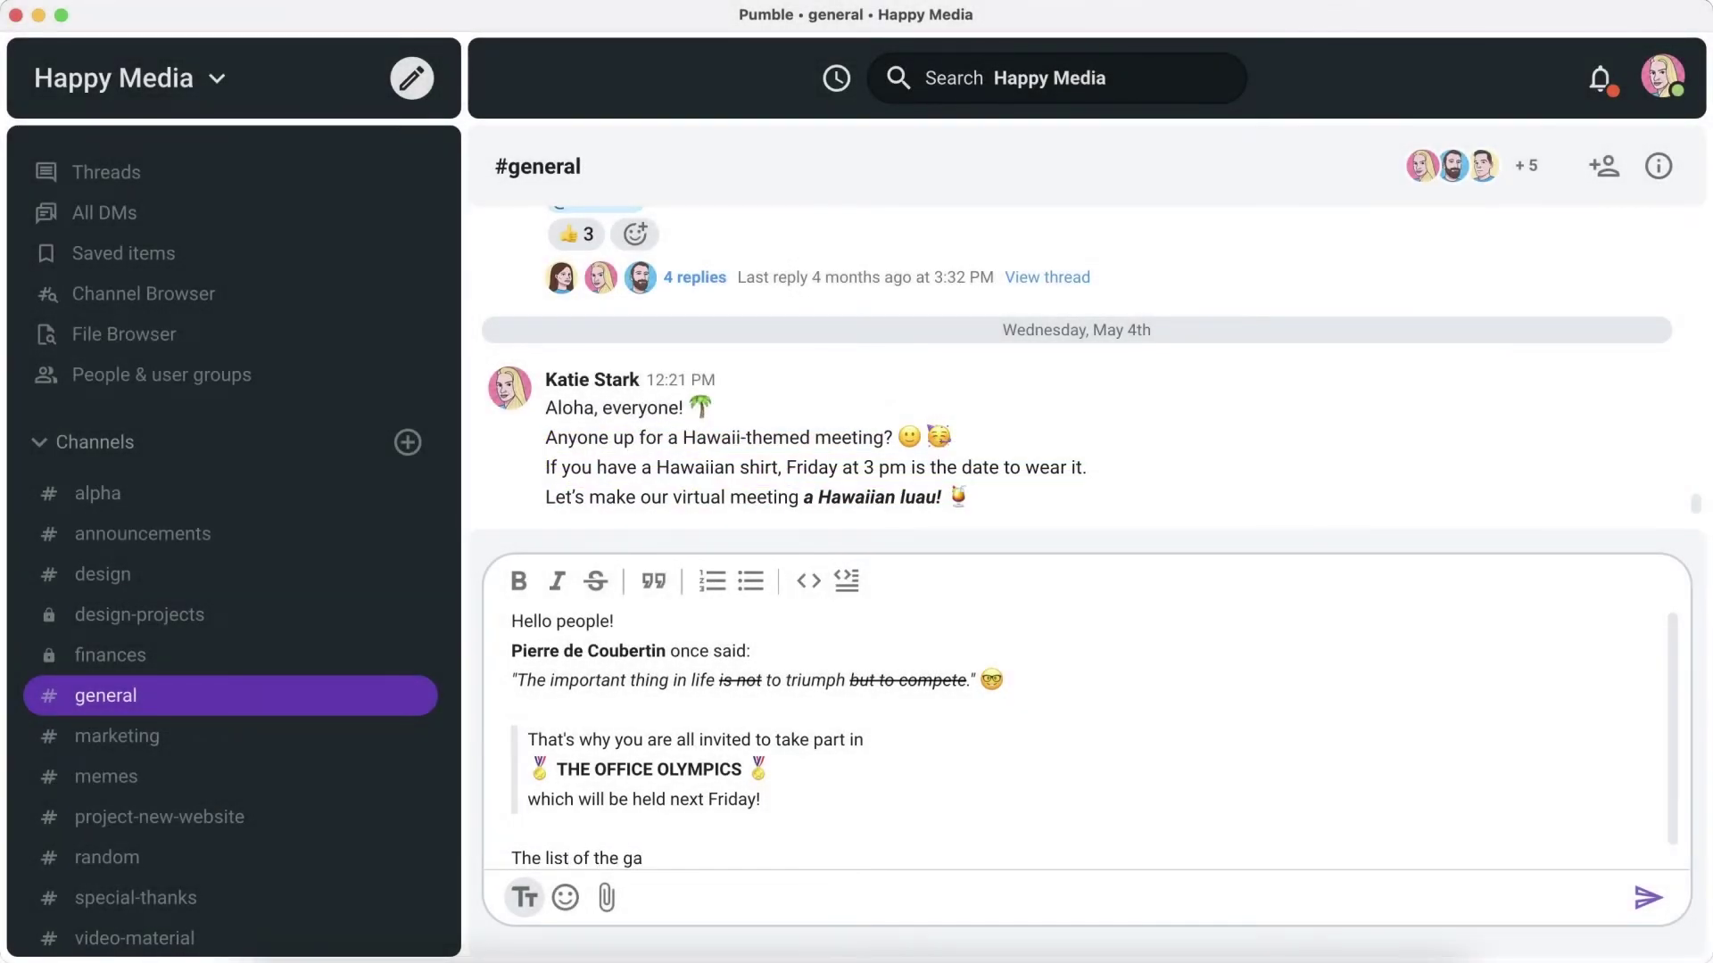
{"action": "type", "text": "mes:"}
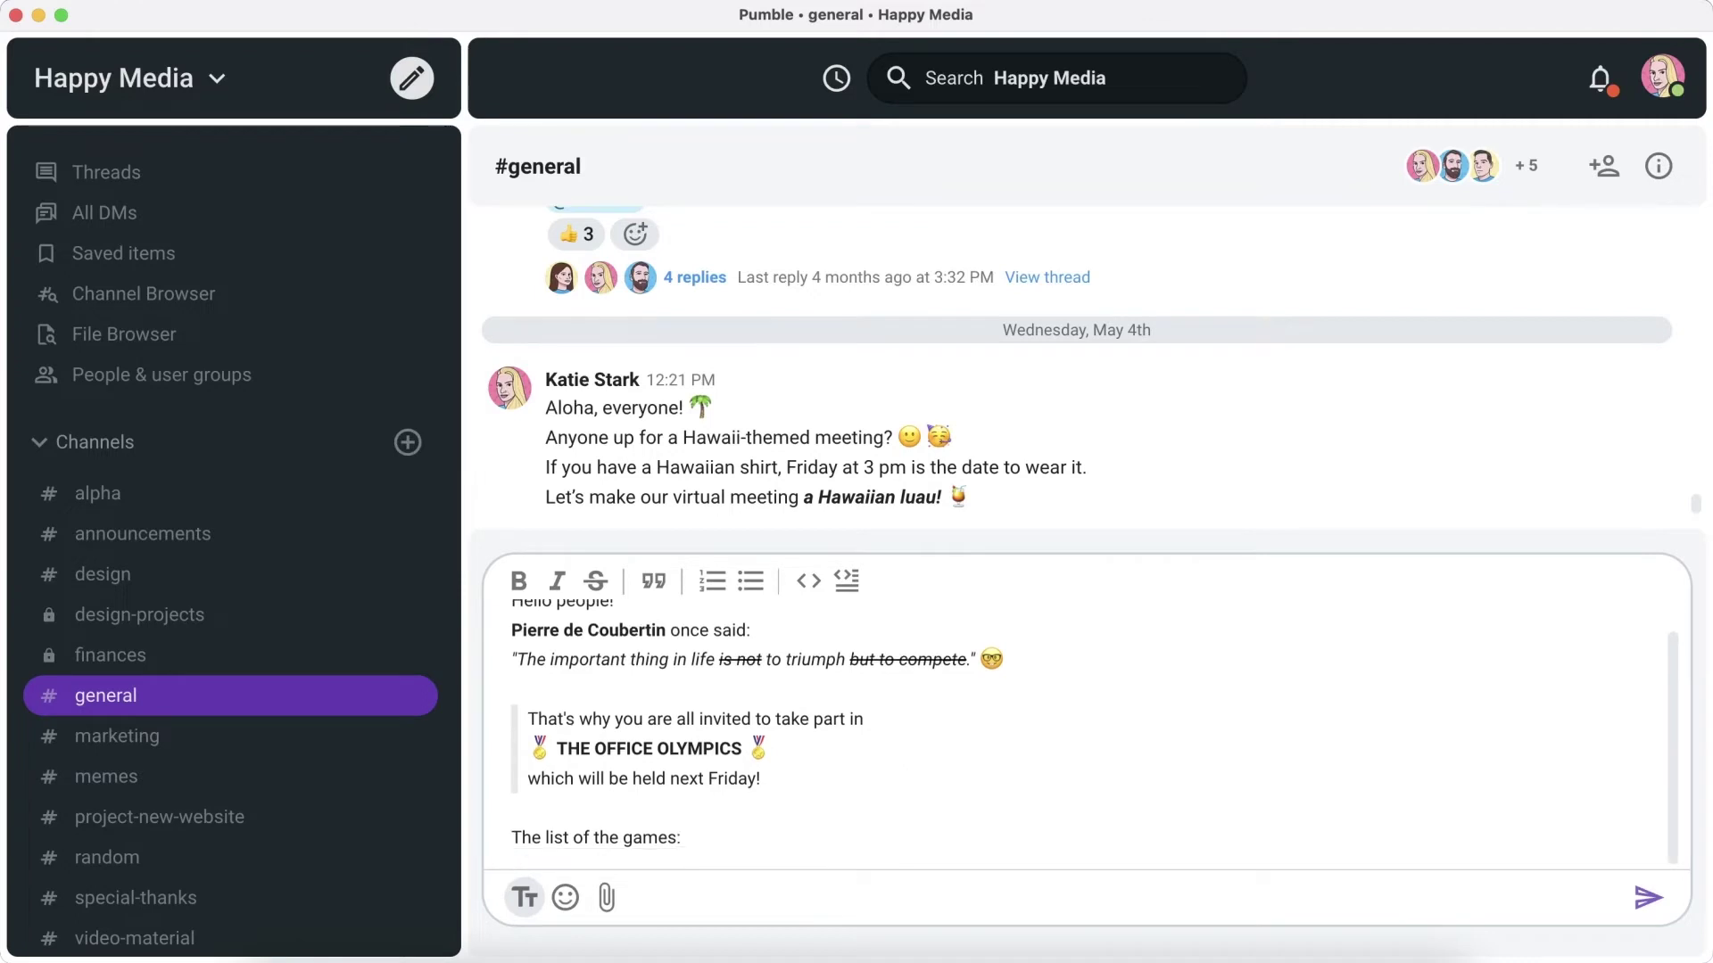
Create a bulleted list under the games heading with the items Flip Tac Toe, Walker Bottle and Face The Cookie.
{"action": "key", "text": "Return"}
{"action": "left_click", "coordinate": [751, 580]}
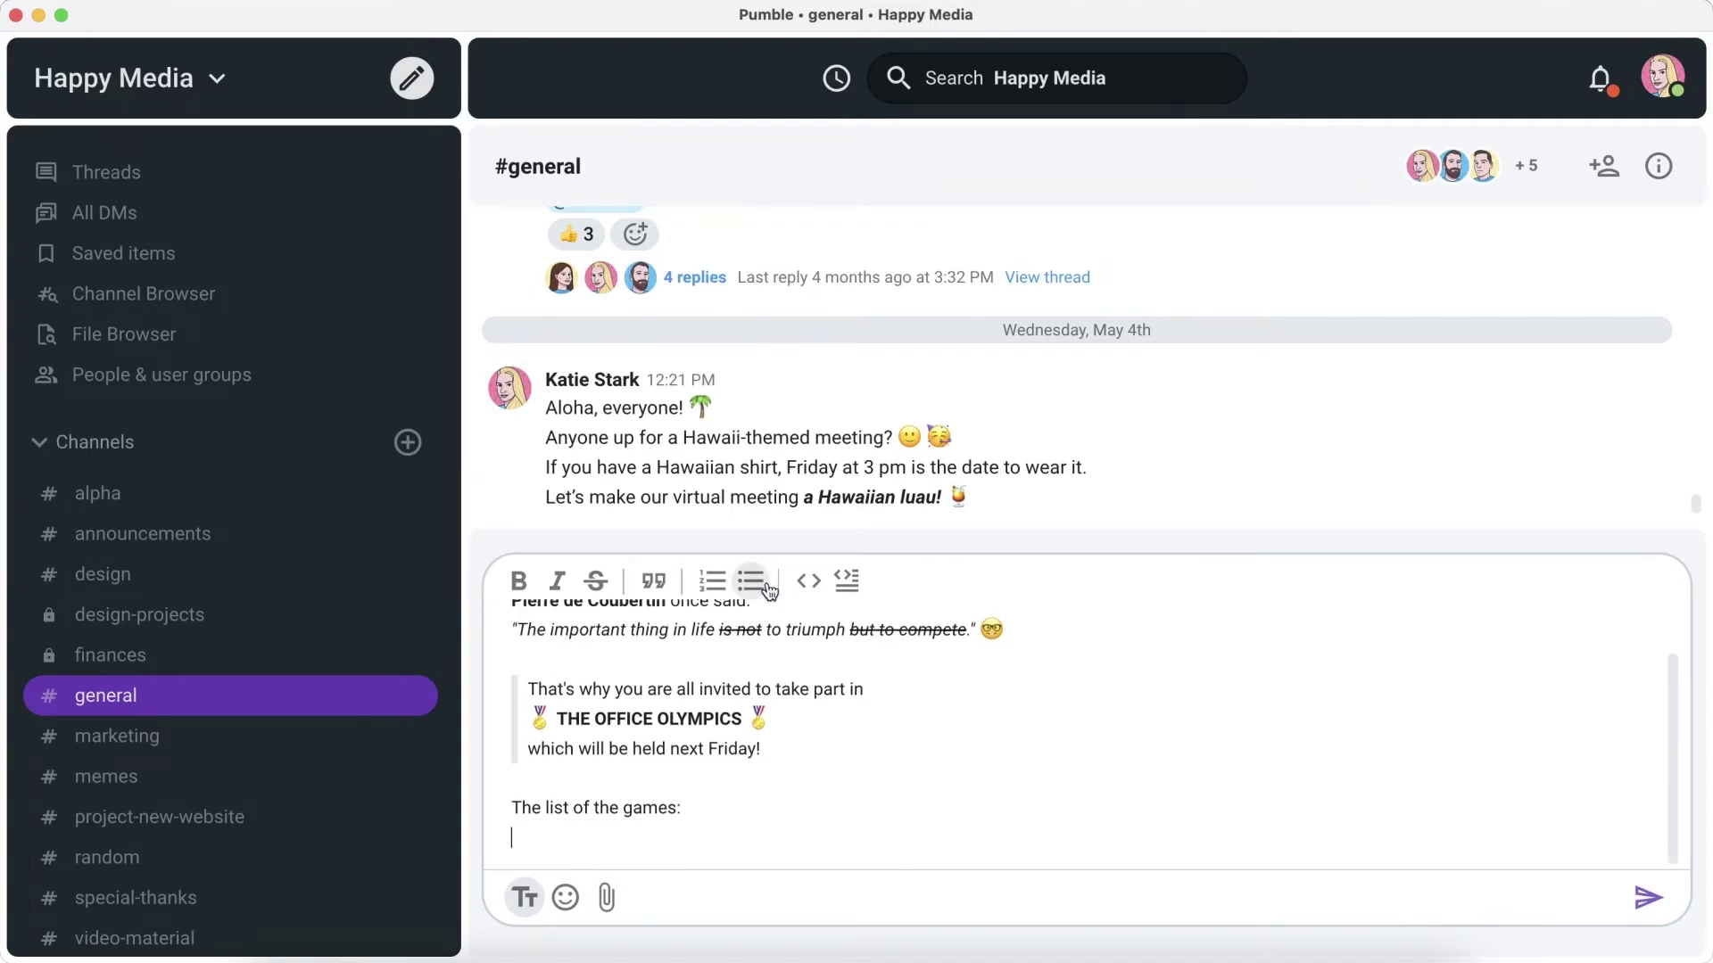
{"action": "type", "text": "Flip Tac Toe"}
{"action": "key", "text": "Return"}
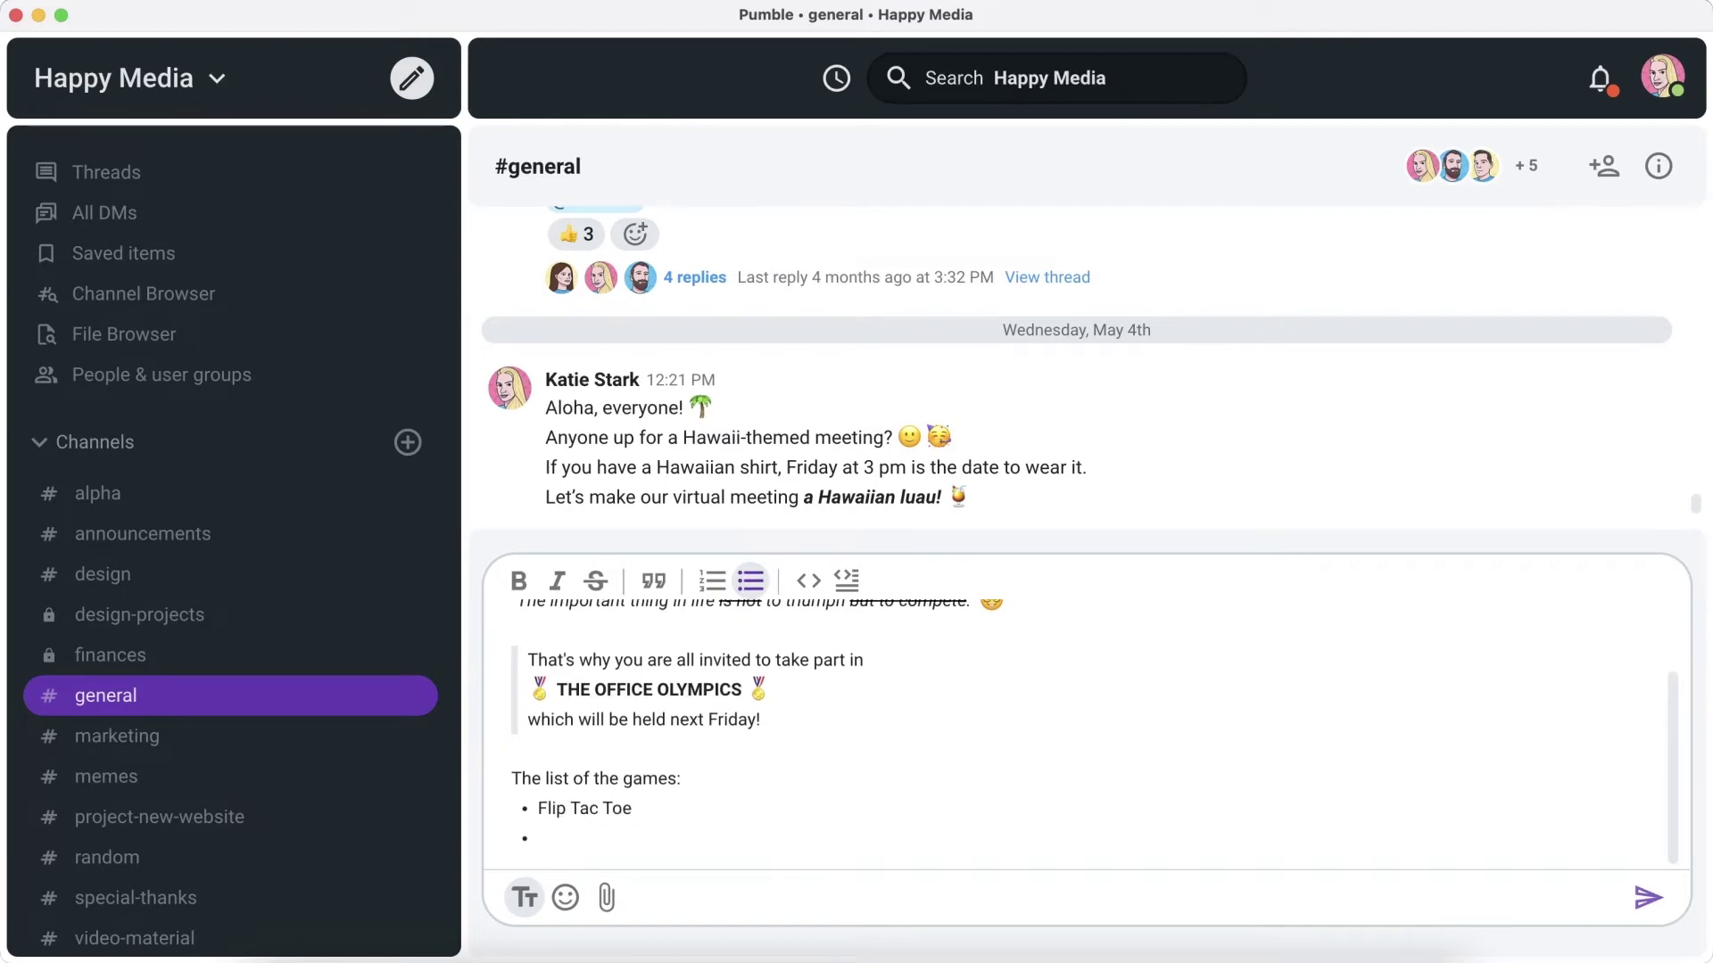
{"action": "type", "text": "Walker Bo"}
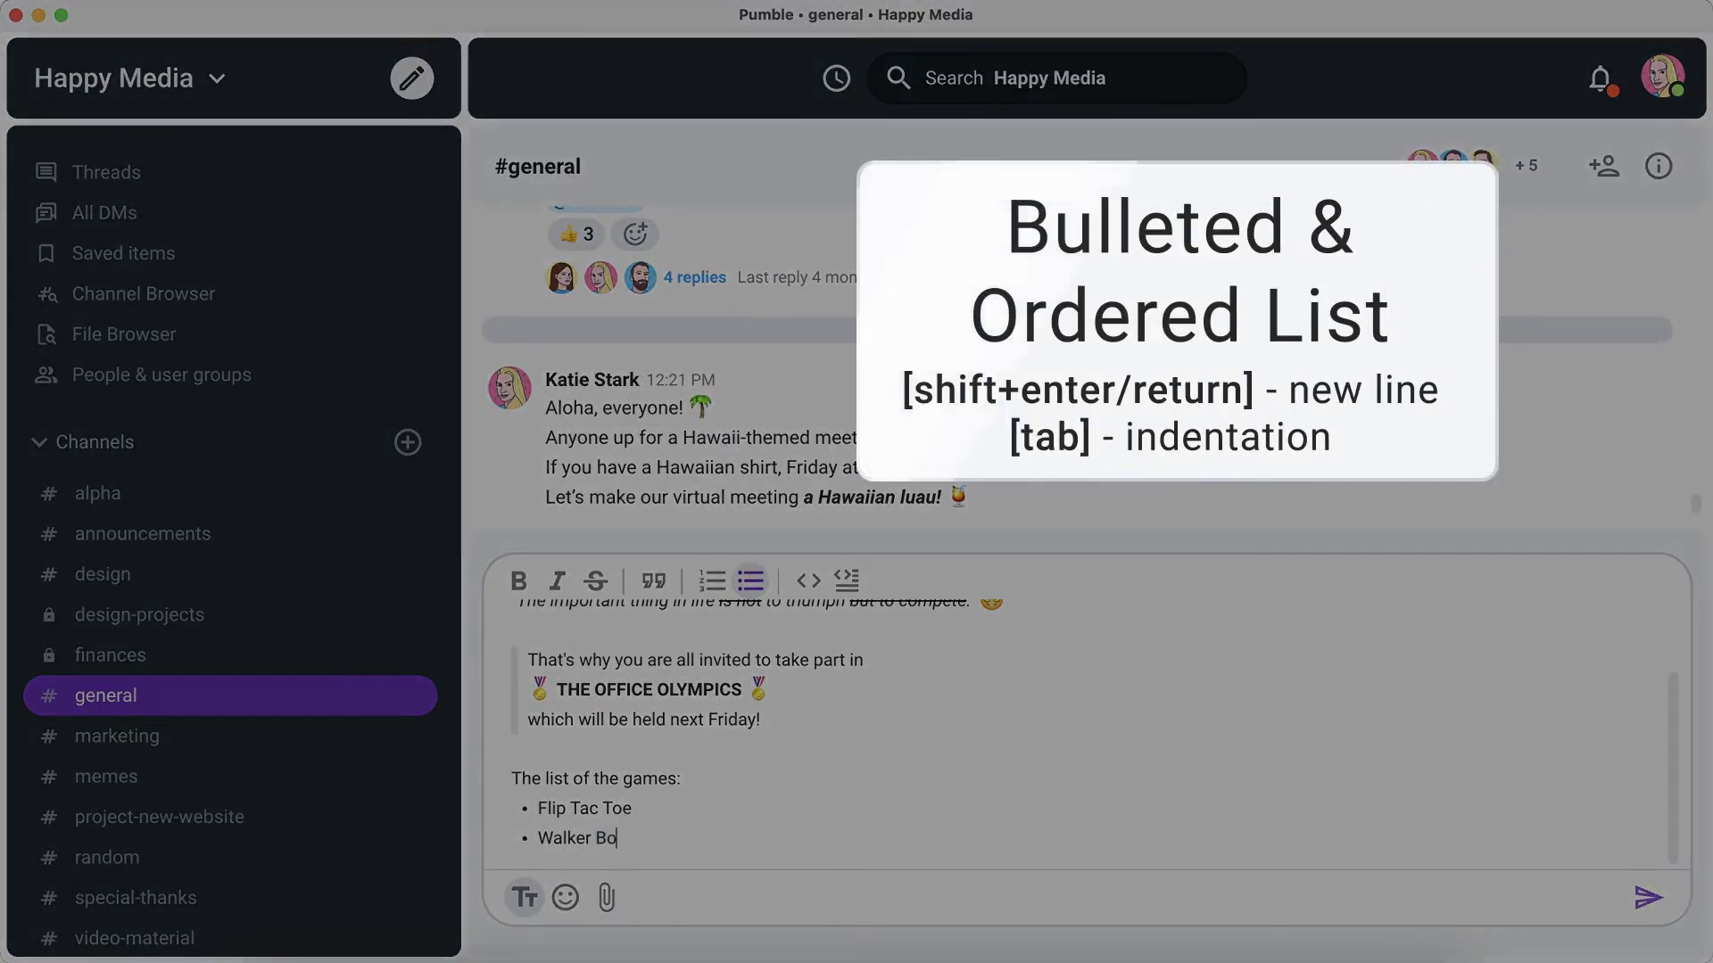
{"action": "type", "text": "ttle"}
{"action": "key", "text": "Return"}
{"action": "type", "text": "Face"}
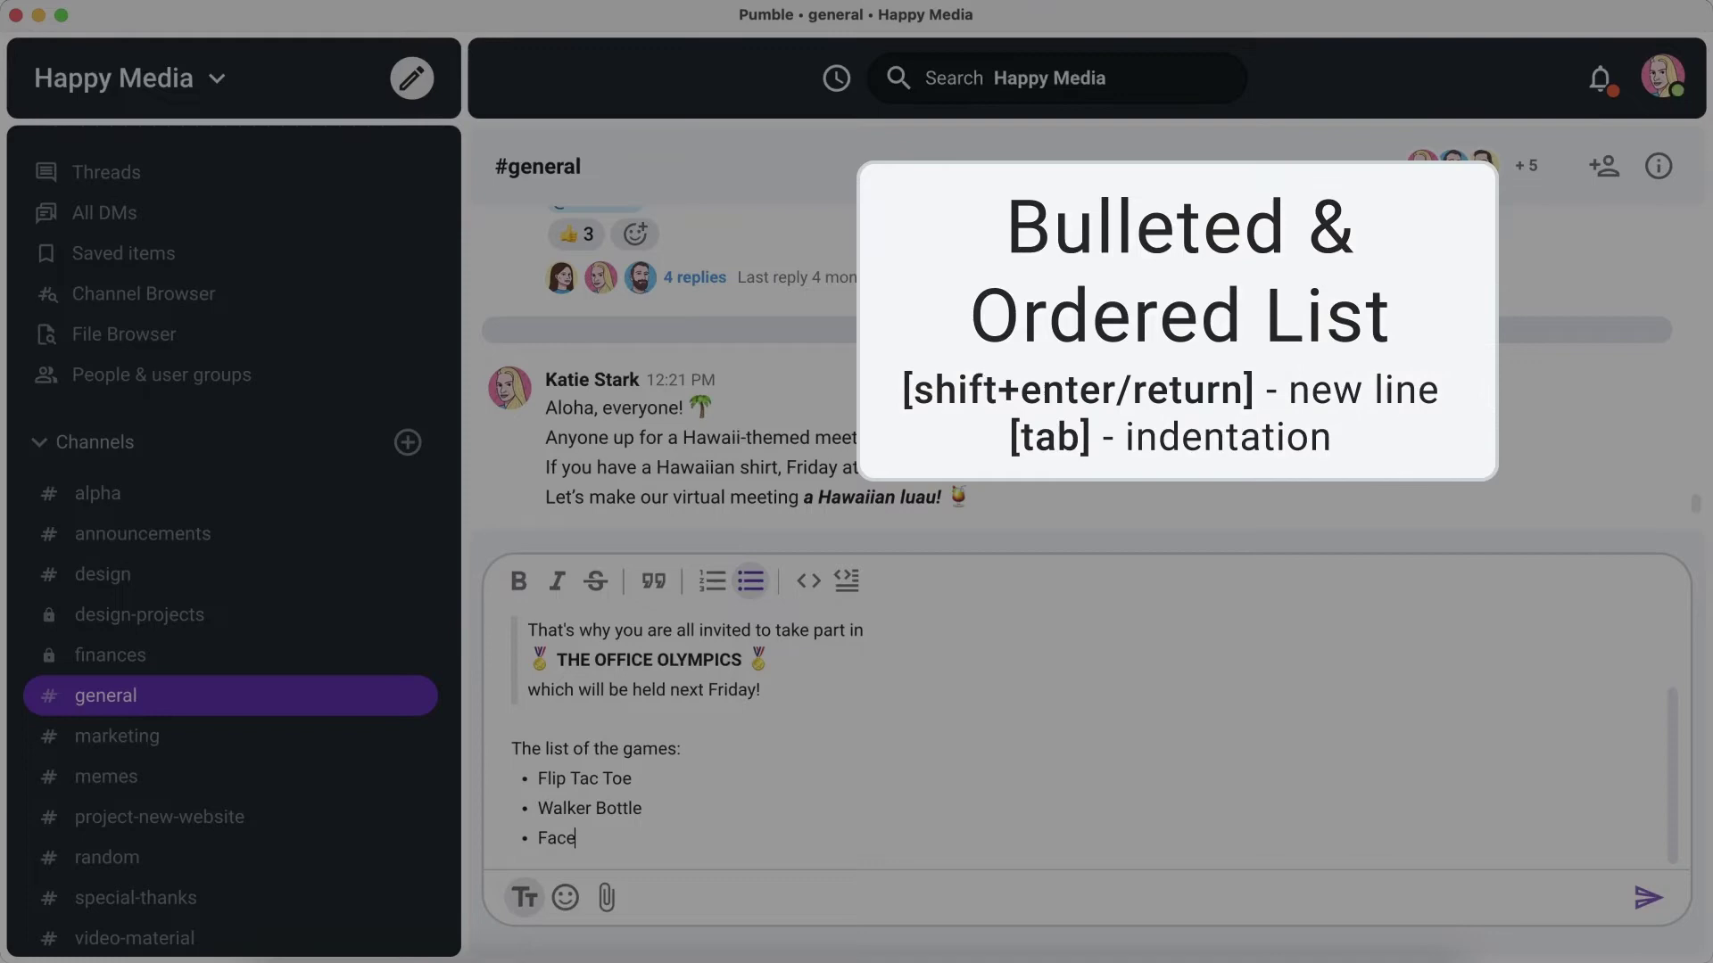
{"action": "type", "text": " The Cookie"}
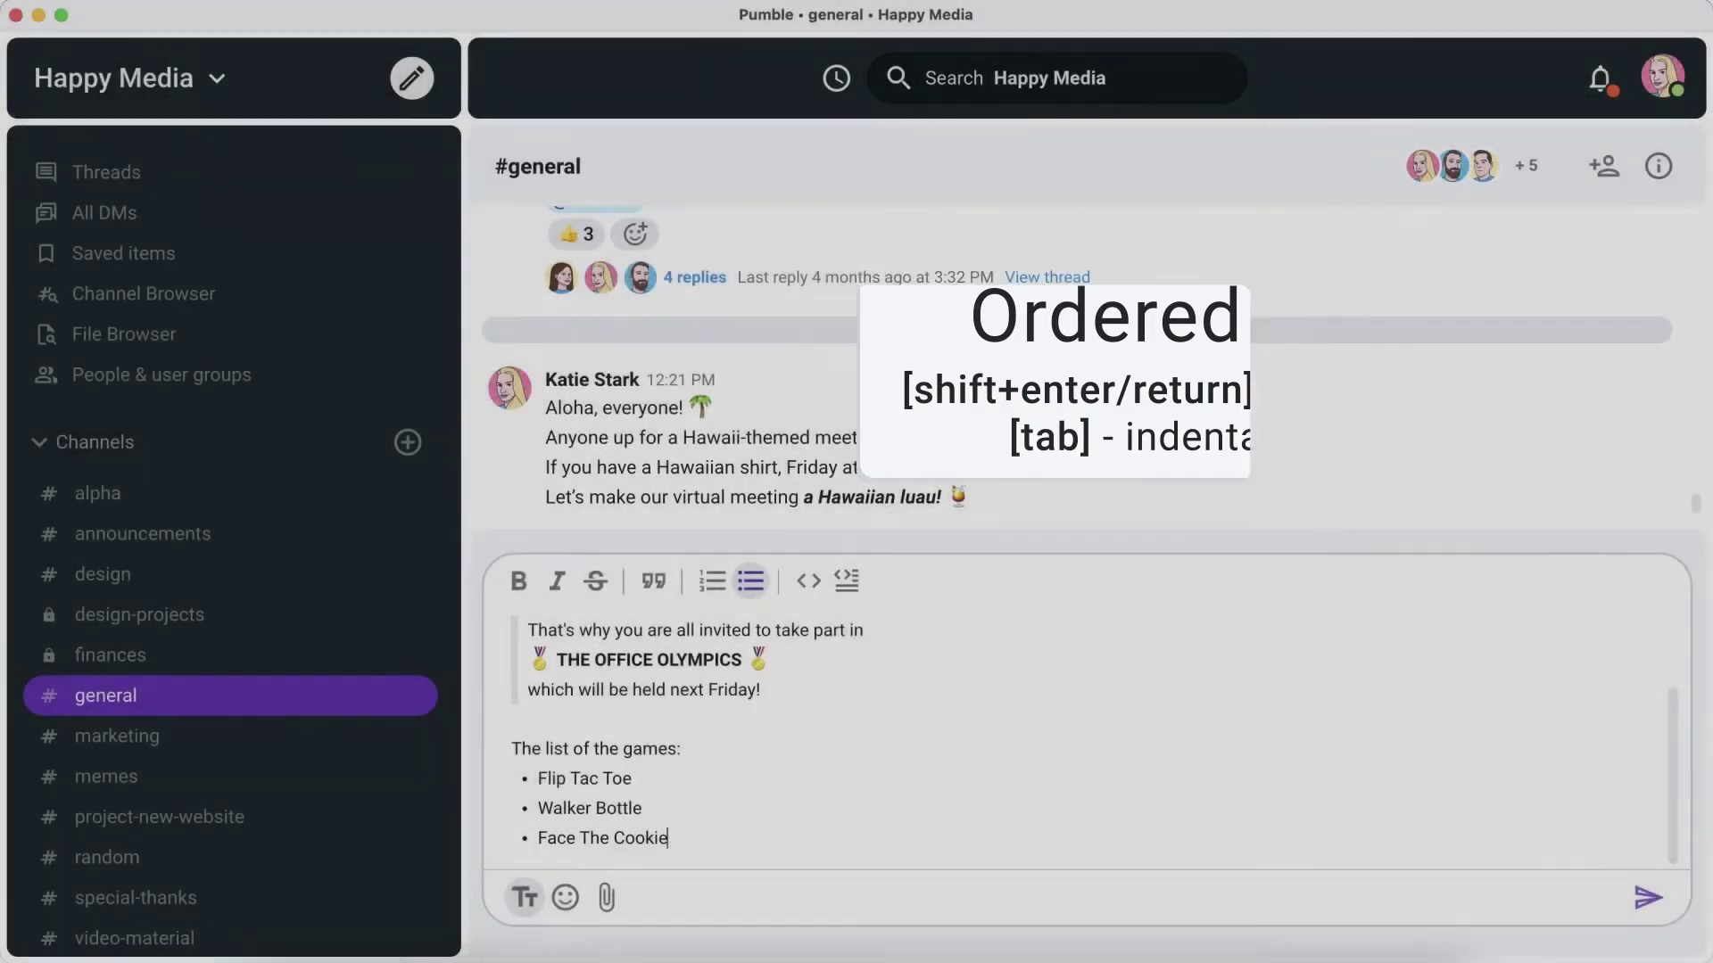
Add Balloon Cup as the last item of the bulleted games list.
{"action": "key", "text": "Return"}
{"action": "type", "text": "Balloon"}
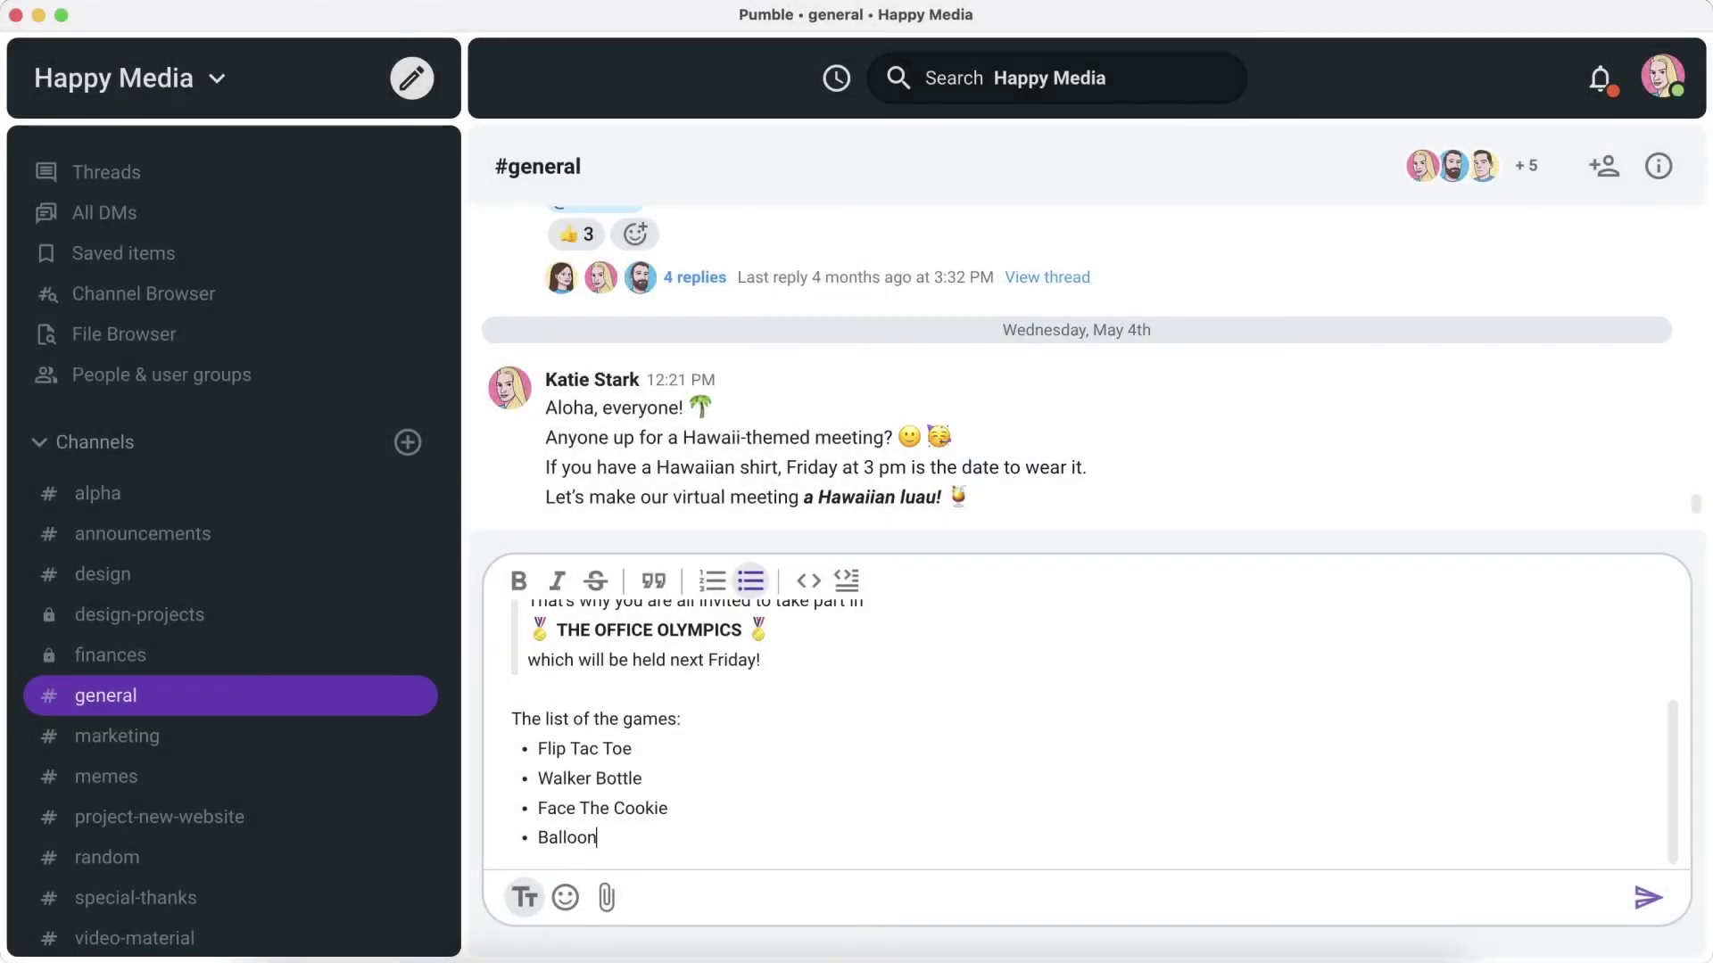
{"action": "type", "text": " Cup"}
Leave the bulleted list and write "We will also give awards to our best employees in the following categories:" below it.
{"action": "key", "text": "Return"}
{"action": "key", "text": "Return"}
{"action": "type", "text": "We"}
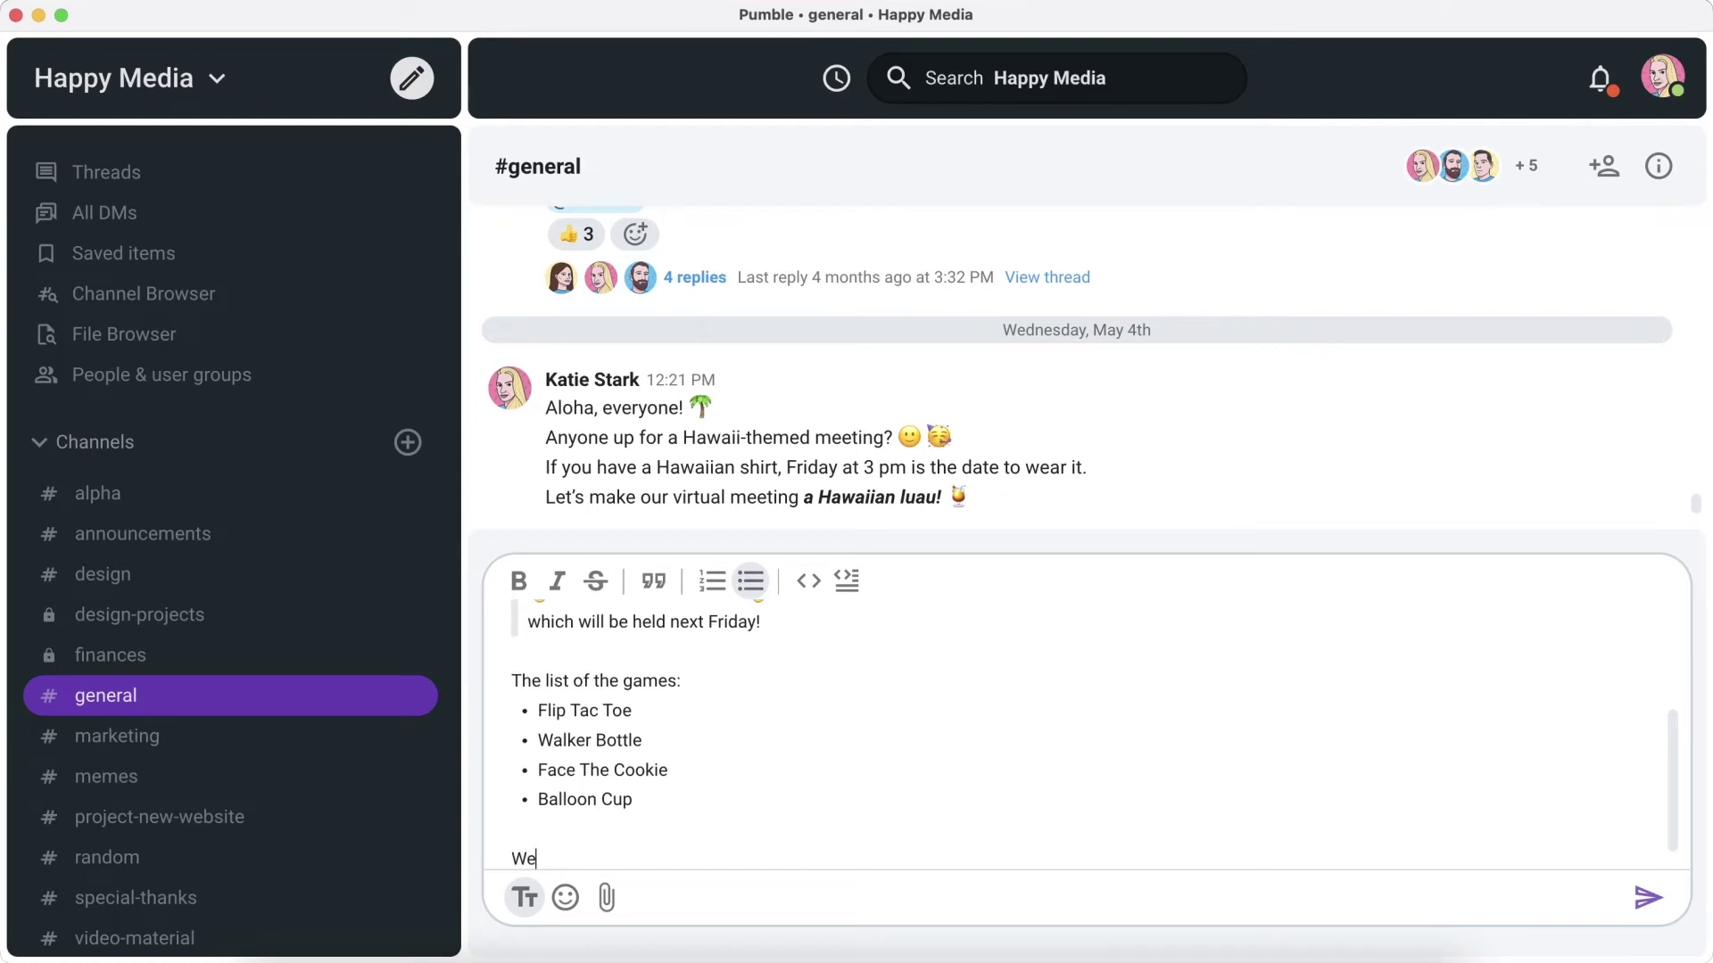
{"action": "type", "text": " will also give awards to "}
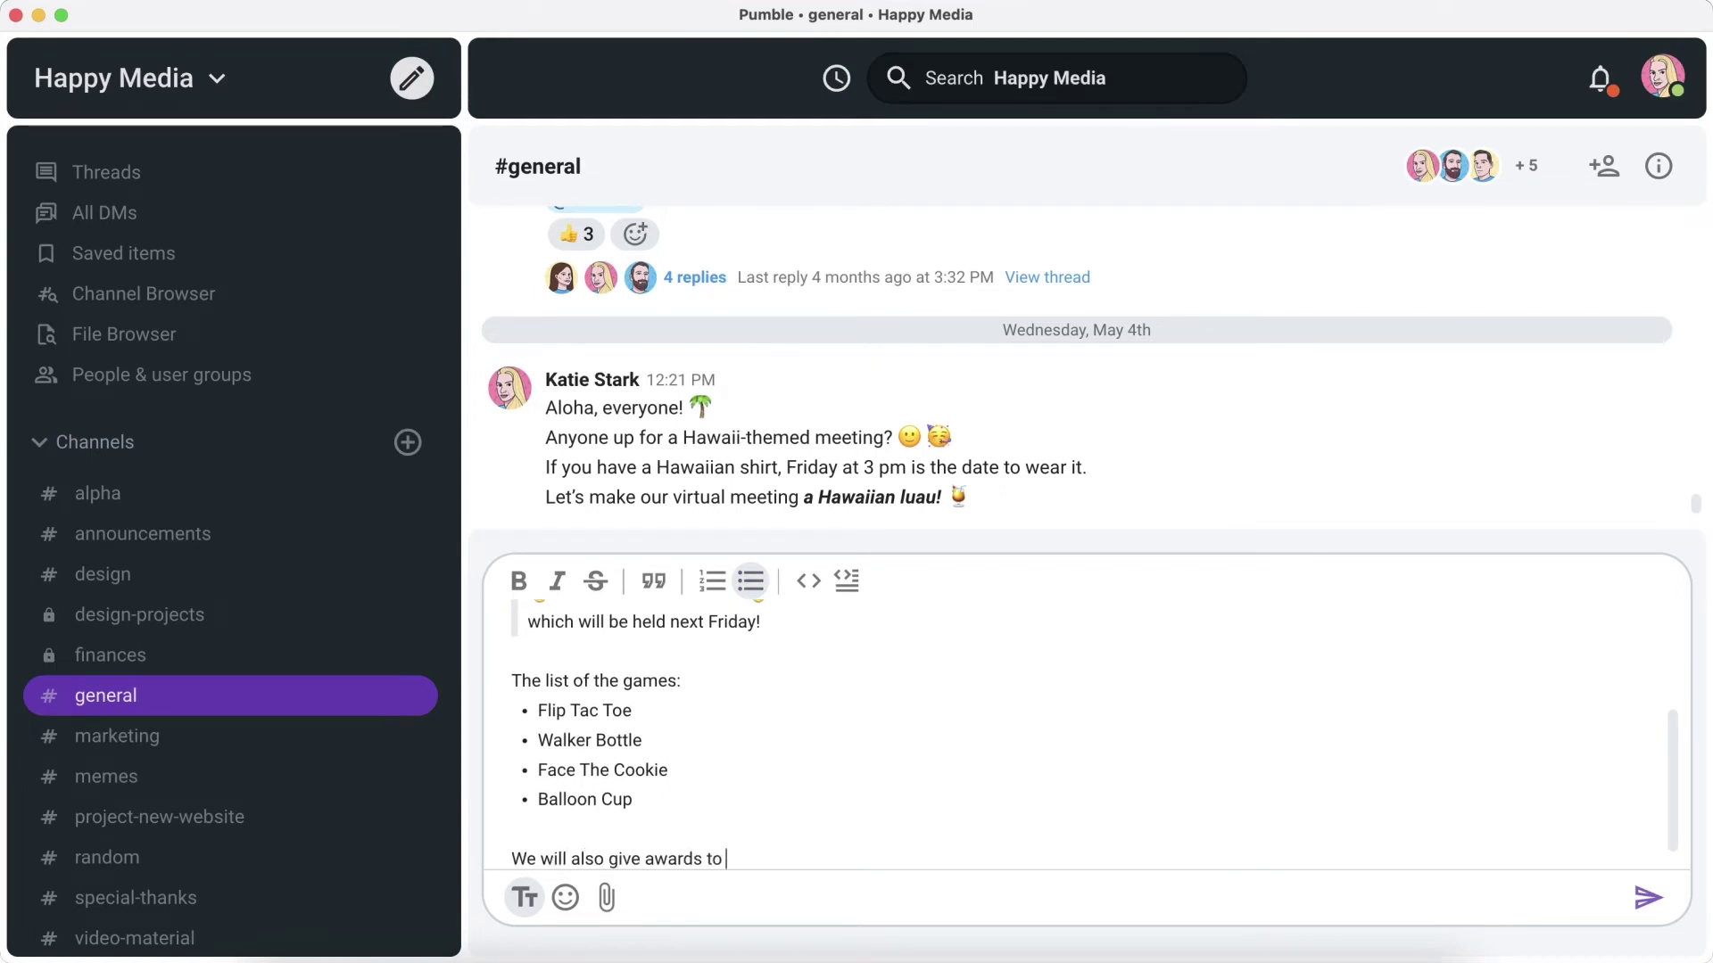
{"action": "type", "text": "our best employees"}
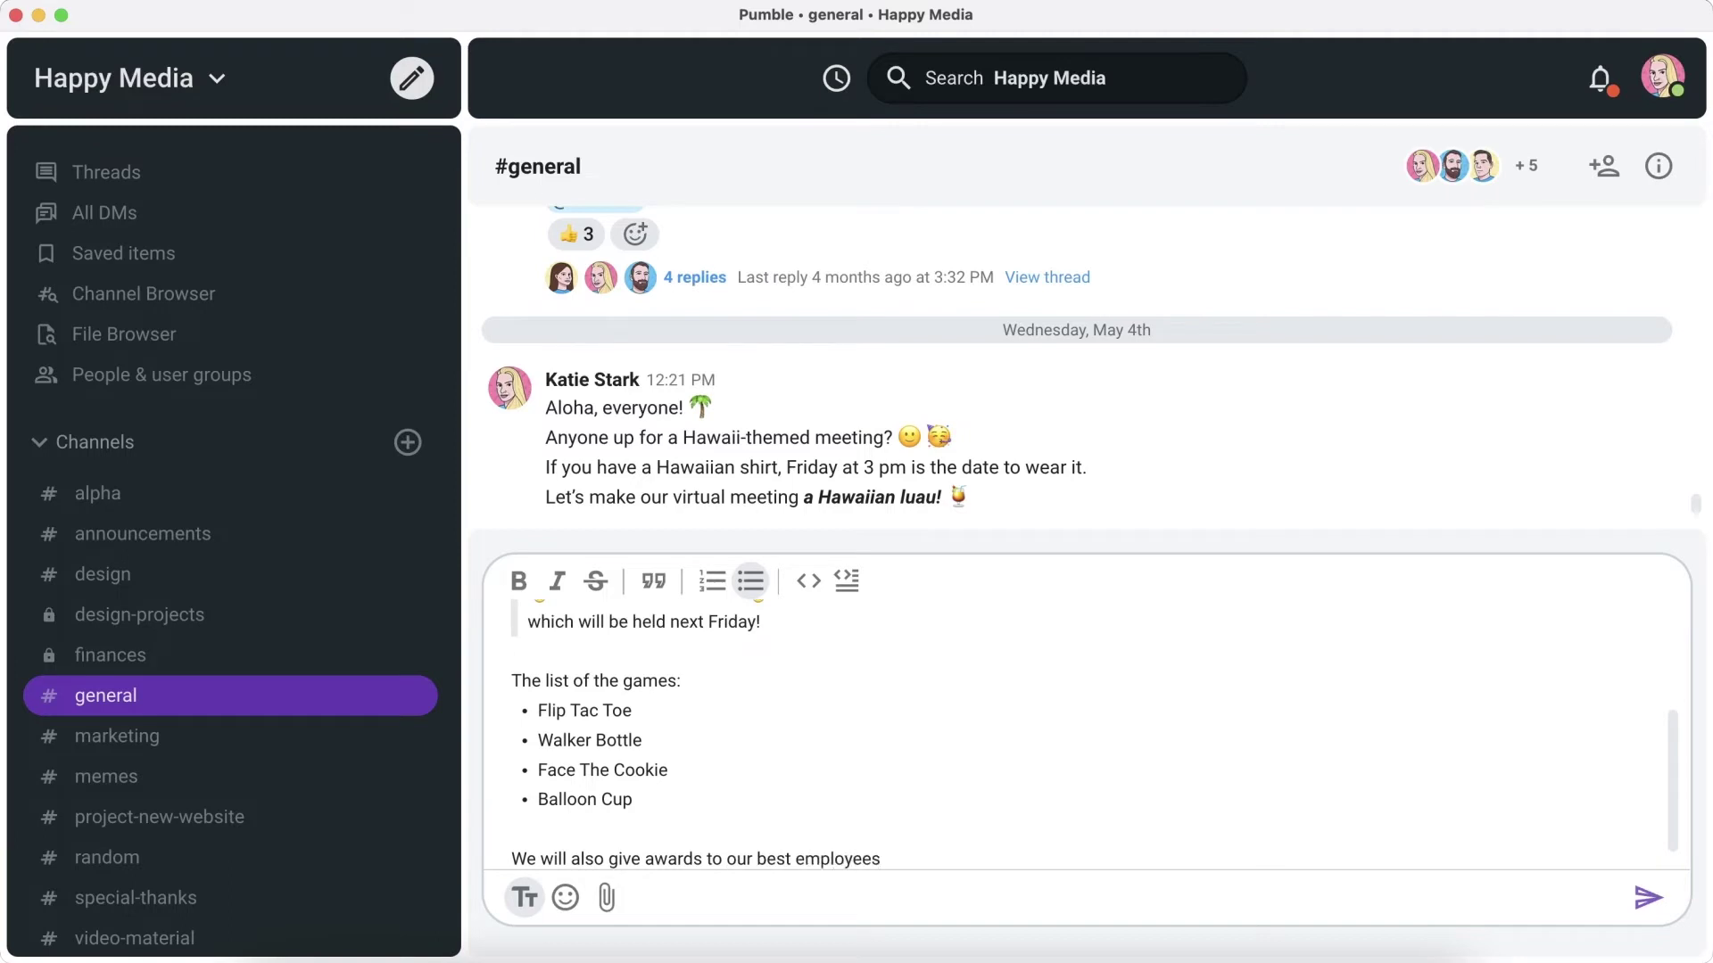
{"action": "type", "text": " in the following categories:"}
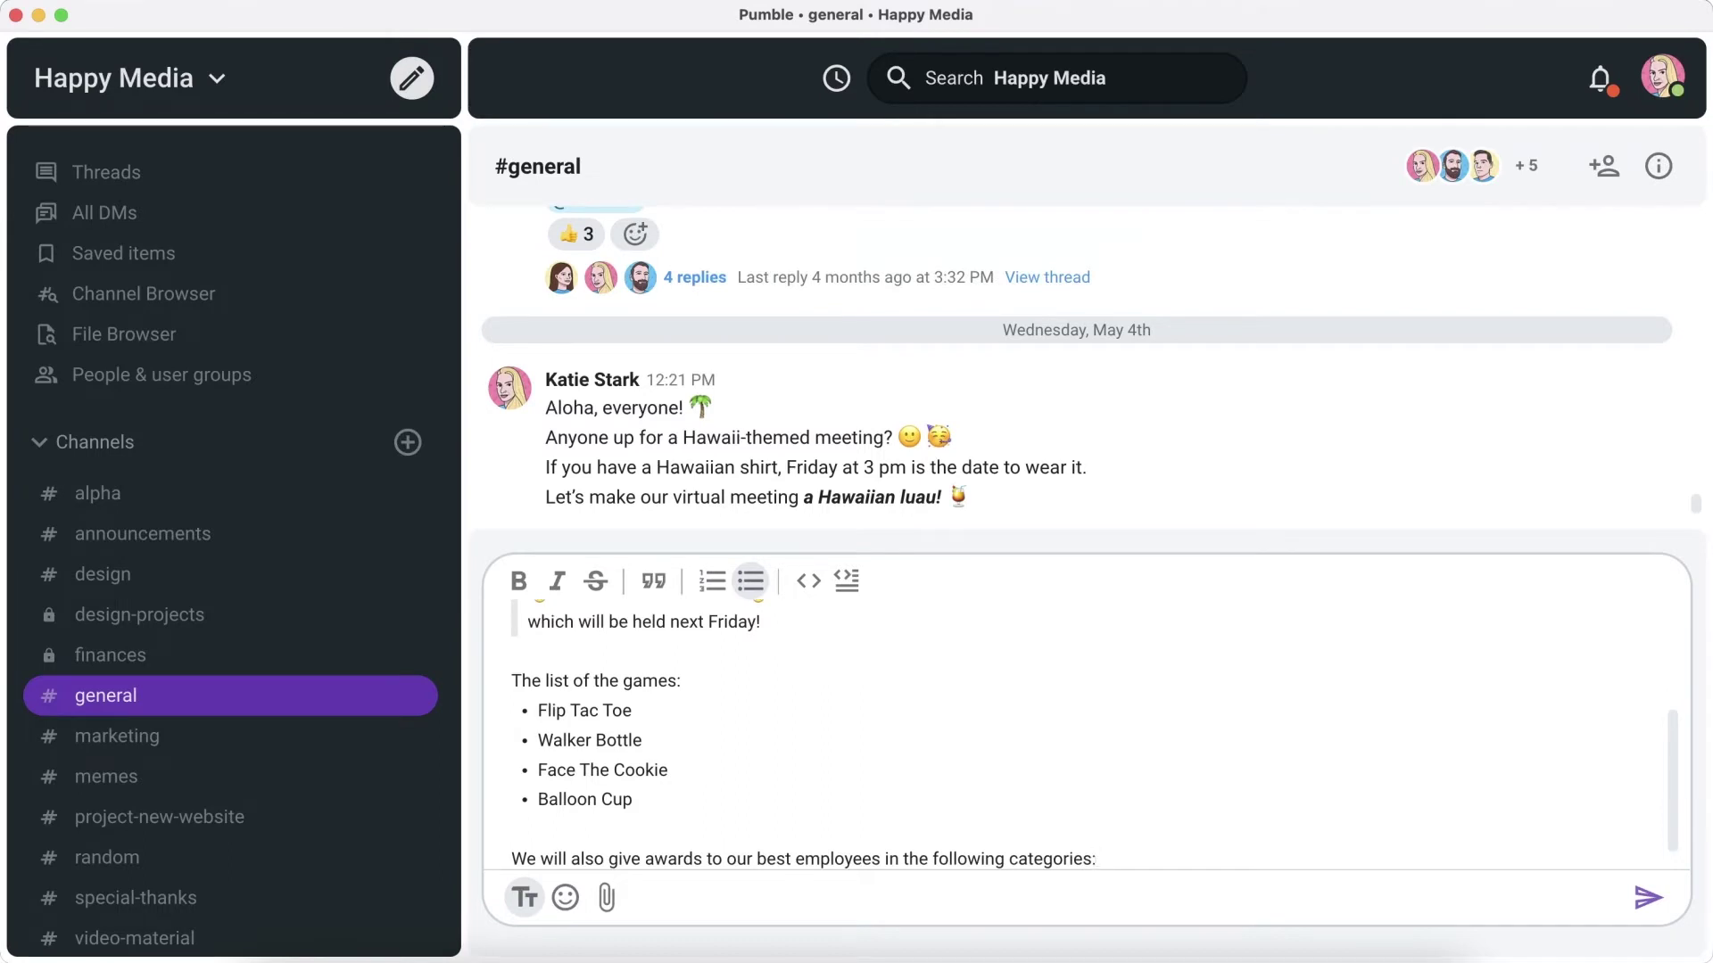
Create a numbered list under the awards line with the items Super snacker, Busy bee and Office DJ.
{"action": "key", "text": "shift+Return"}
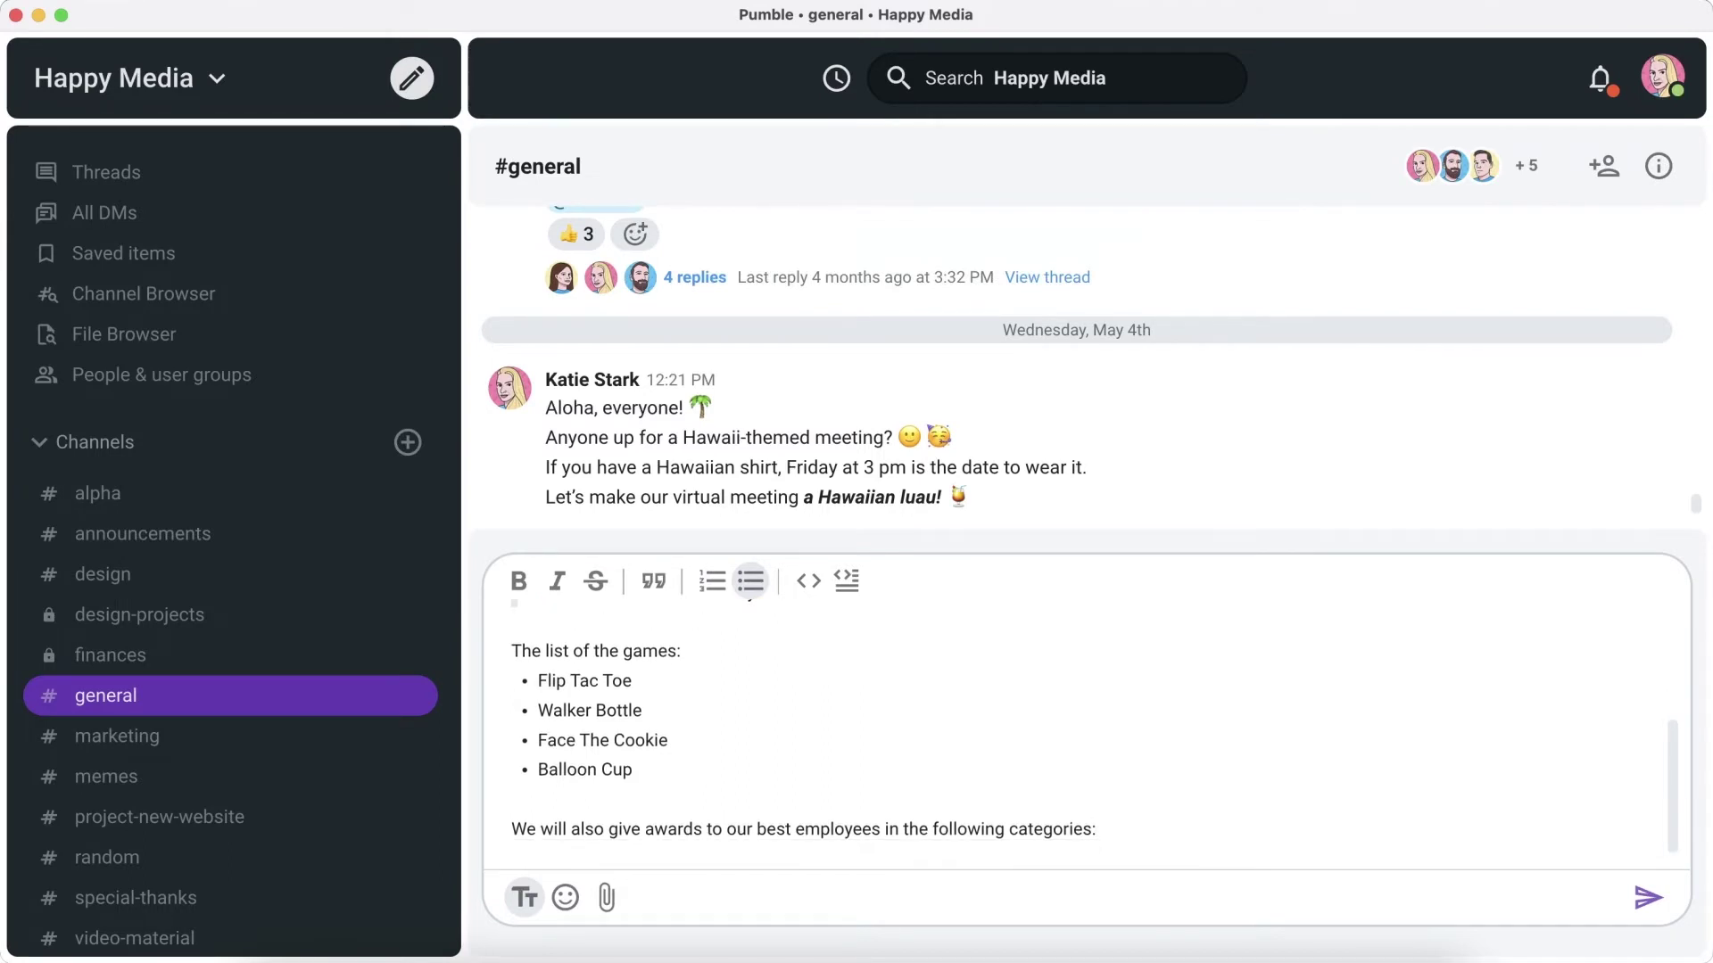
{"action": "type", "text": "1. Super snacker"}
{"action": "key", "text": "Return"}
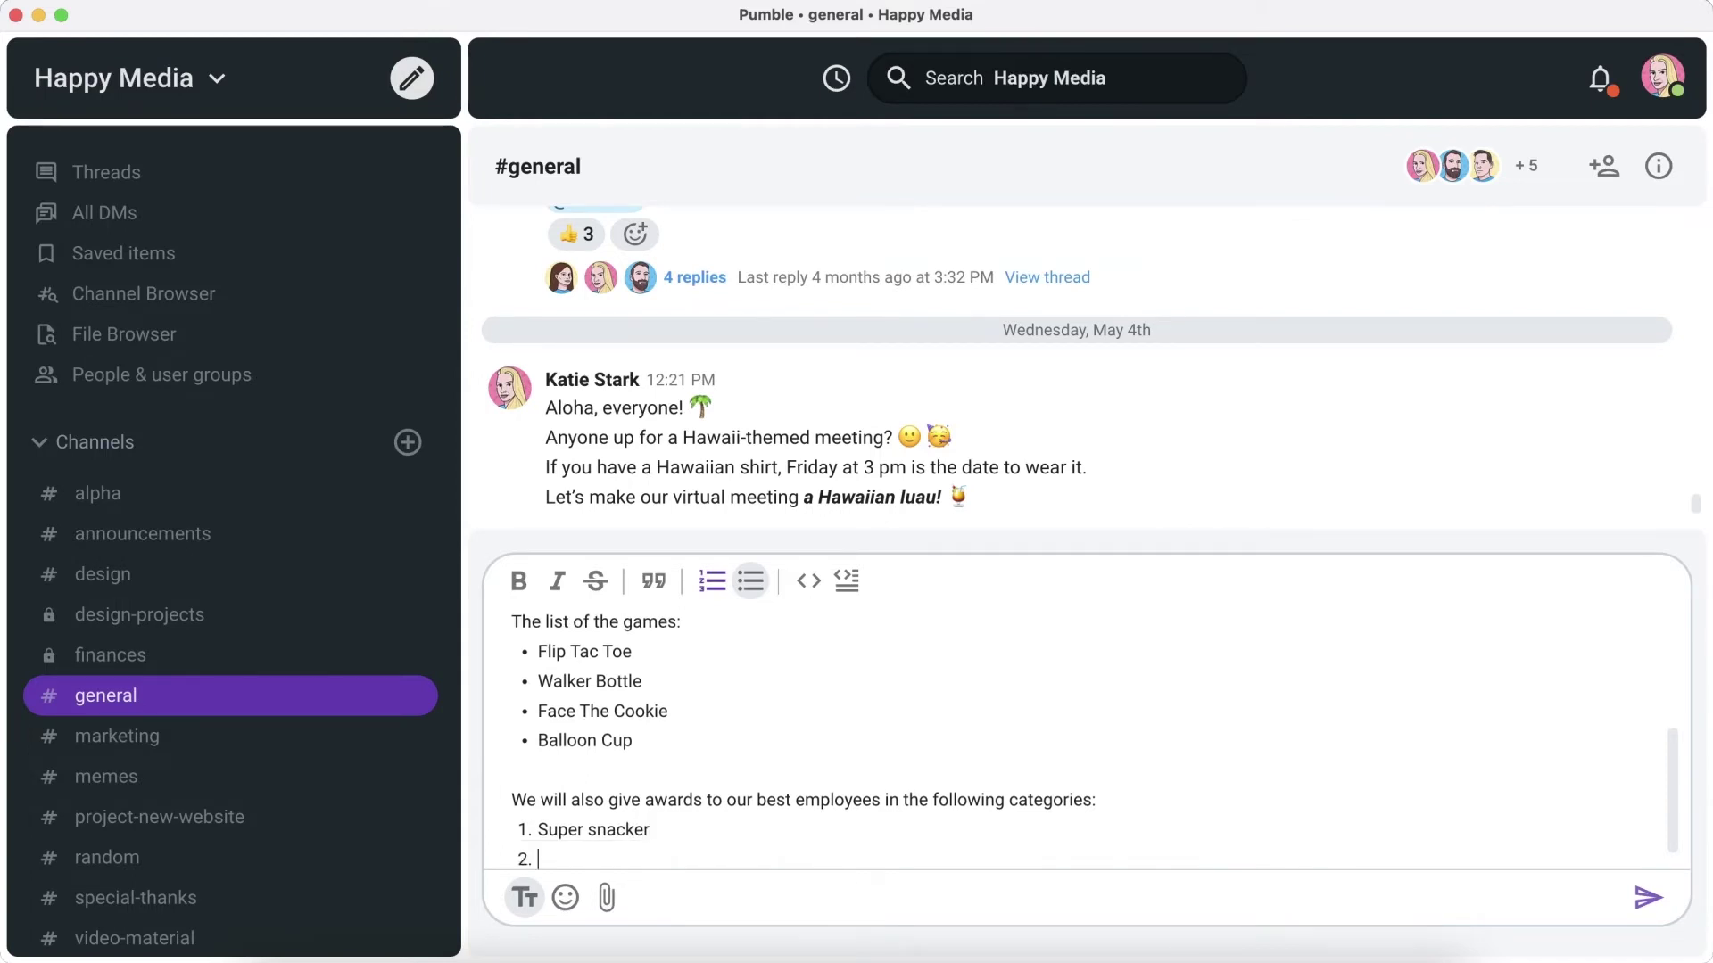
{"action": "type", "text": "Busy be"}
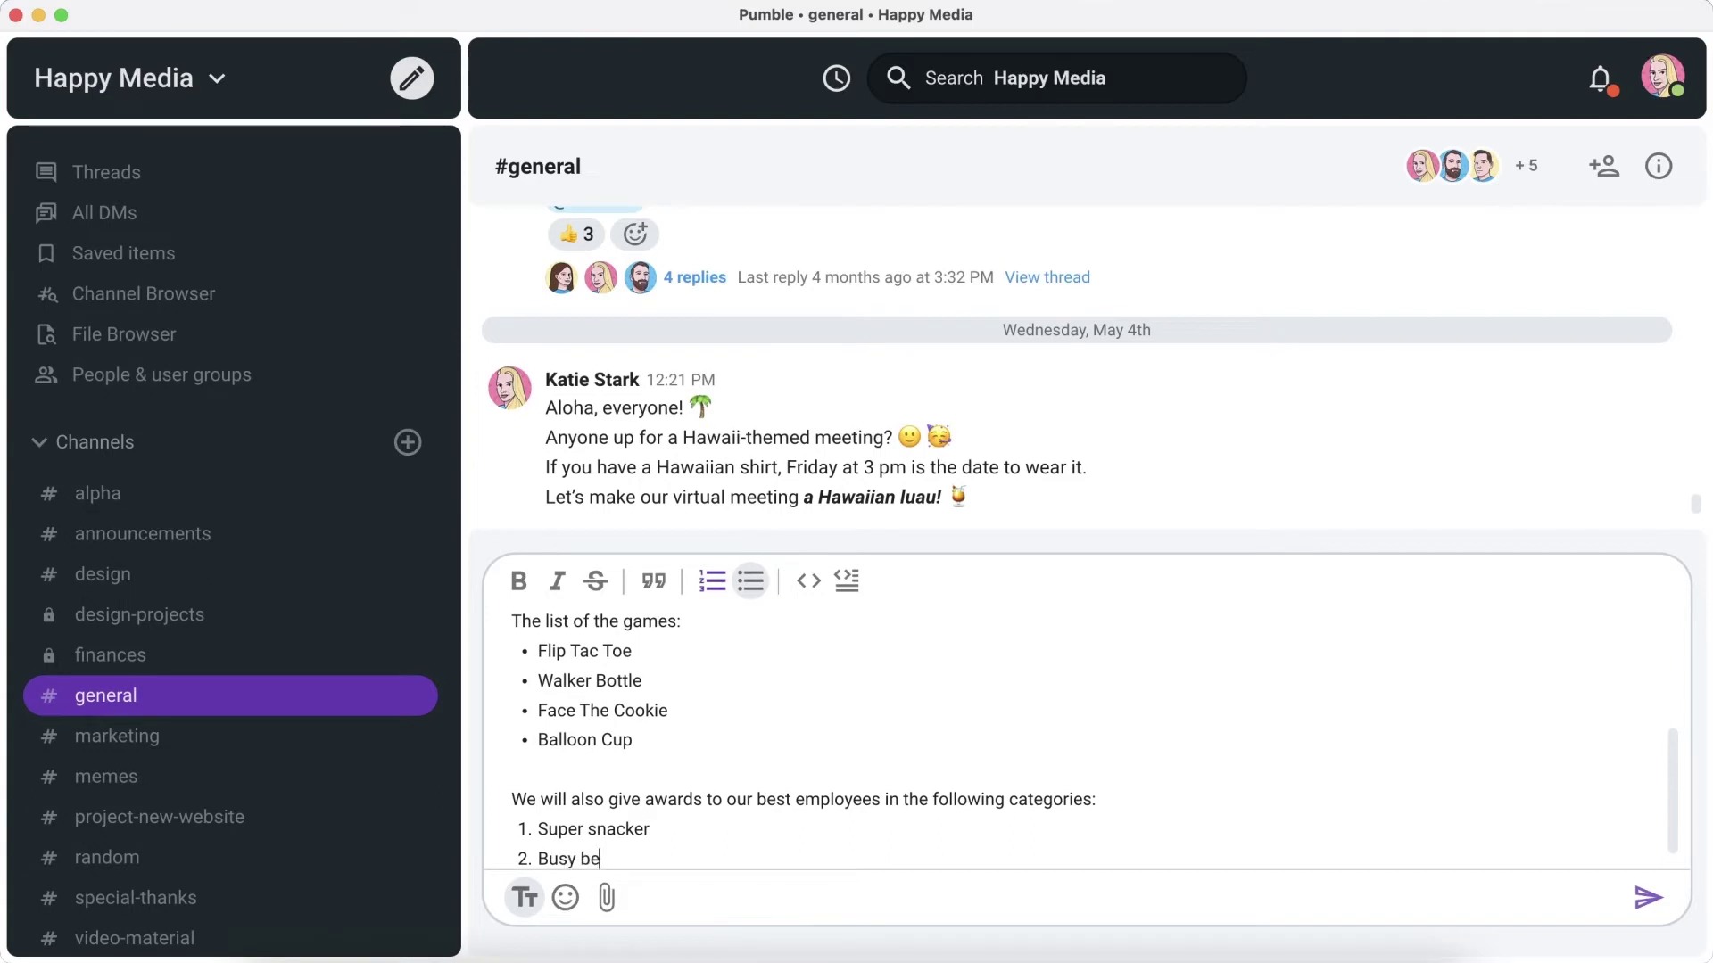
{"action": "type", "text": "e"}
{"action": "key", "text": "Return"}
{"action": "type", "text": "Office DJ"}
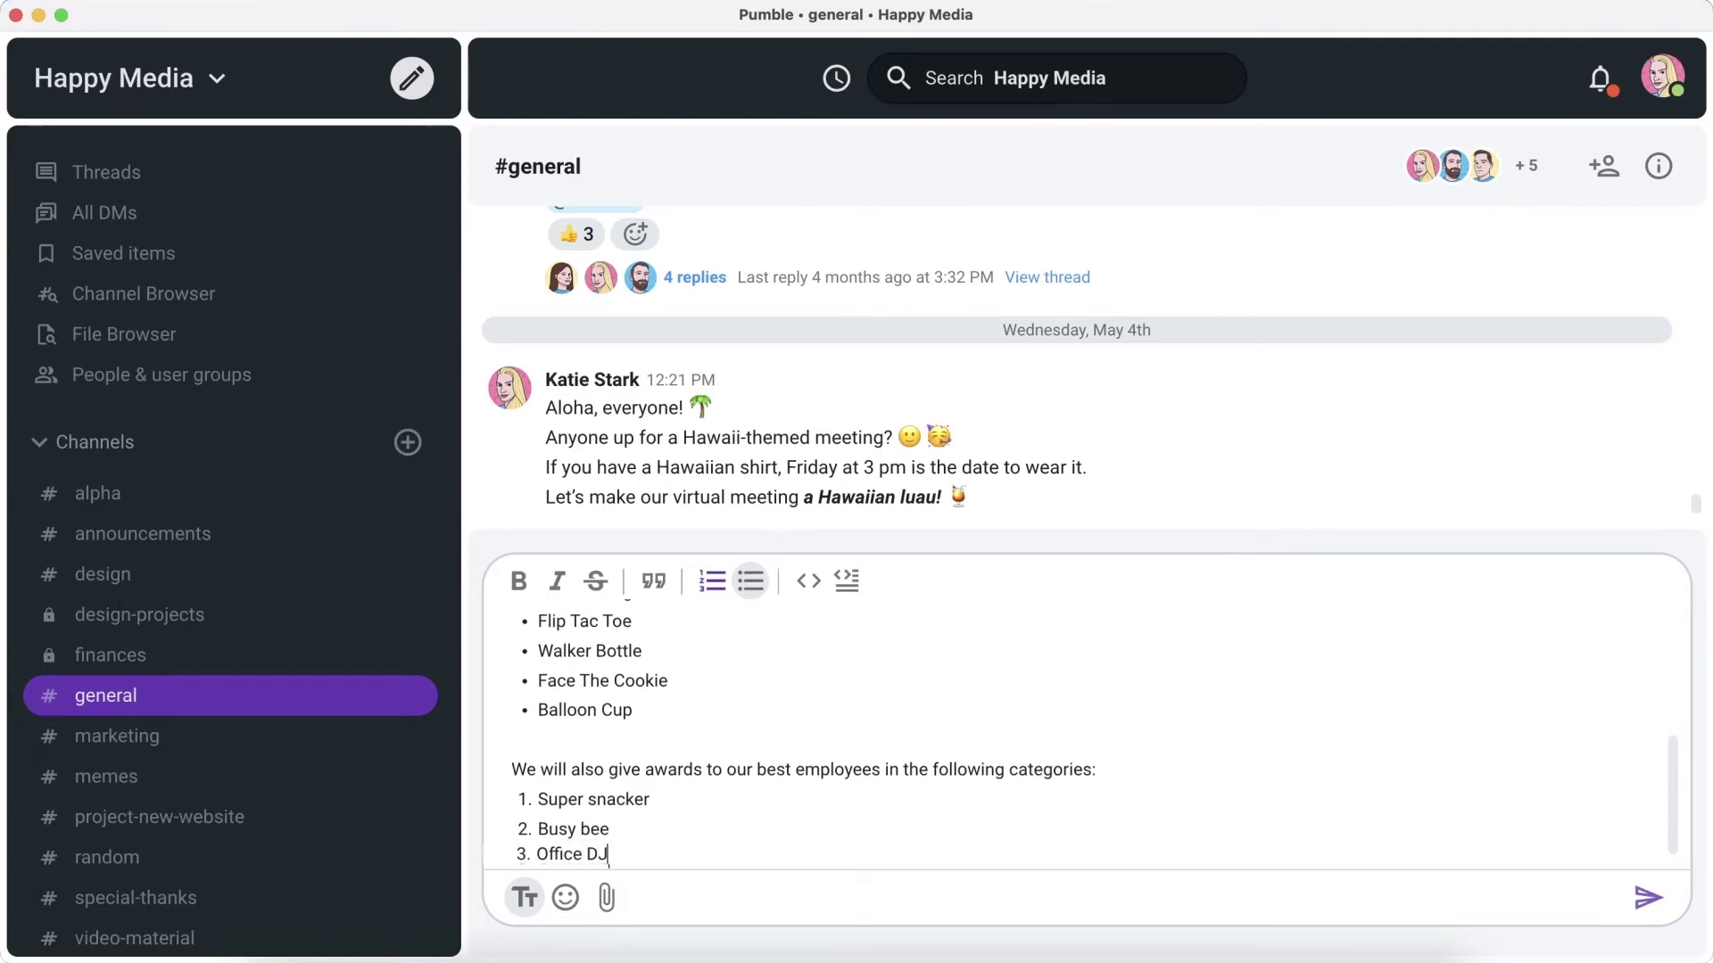
{"action": "key", "text": "Return"}
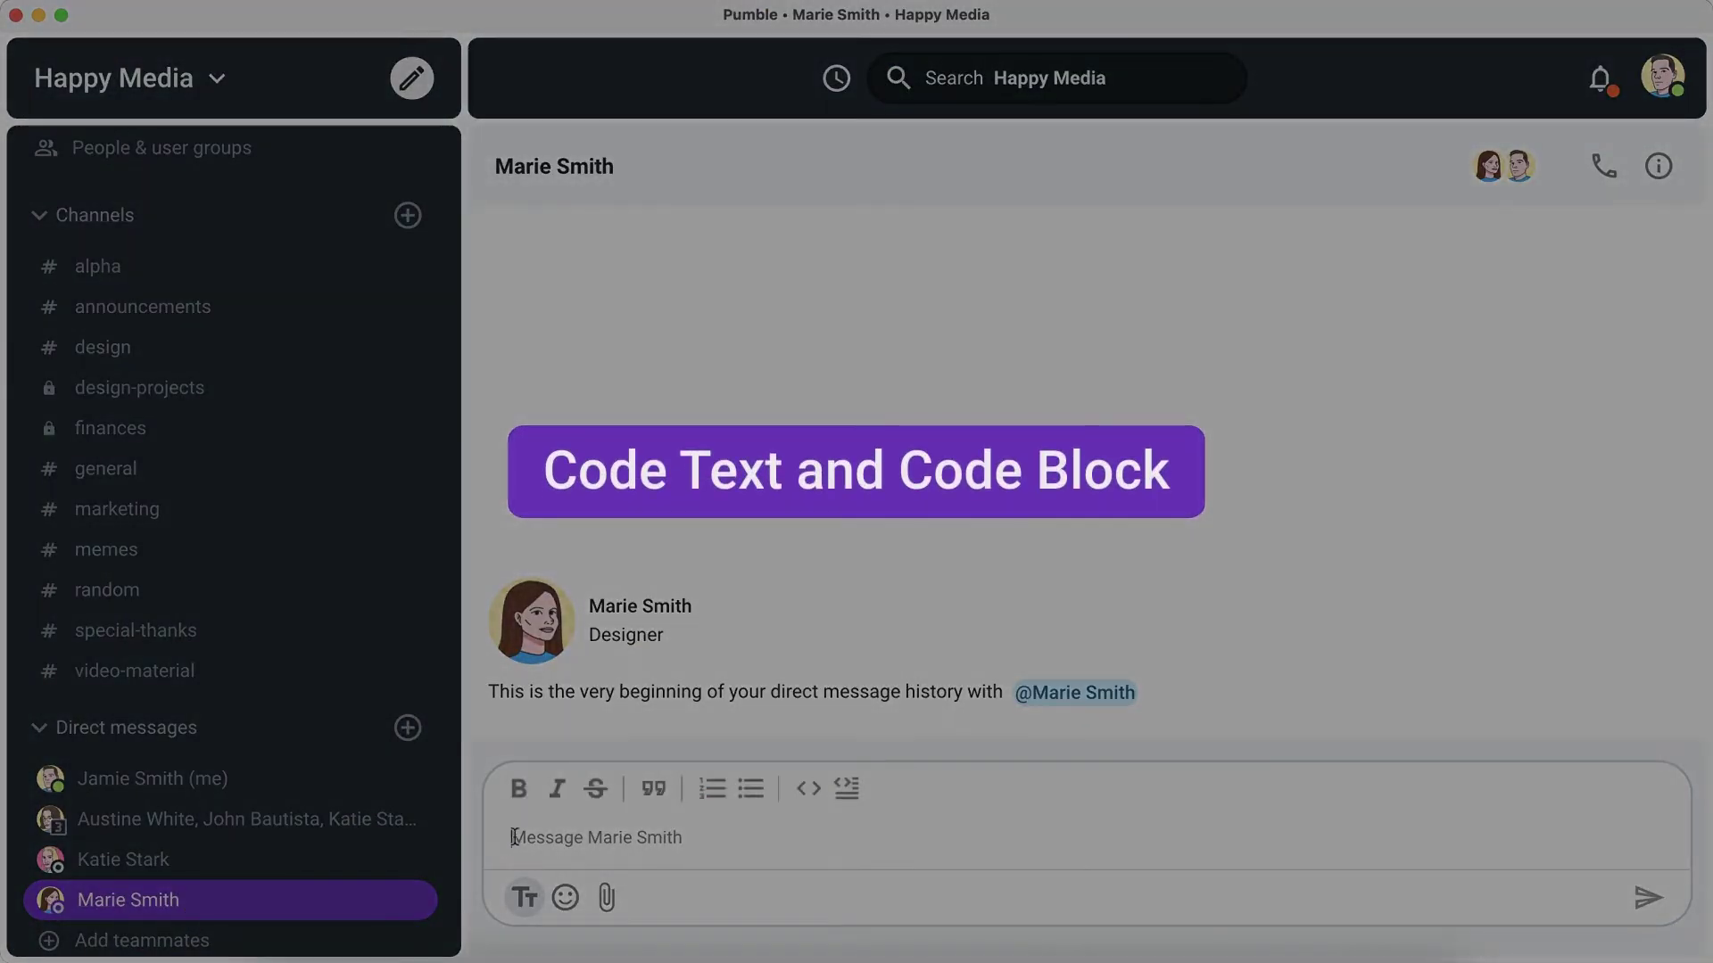
In the direct message to the designer, write a first-name greeting and the line "This is what should be added:" below it.
{"action": "type", "text": "Hi Marie,"}
{"action": "key", "text": "shift+Return"}
{"action": "type", "text": "This is"}
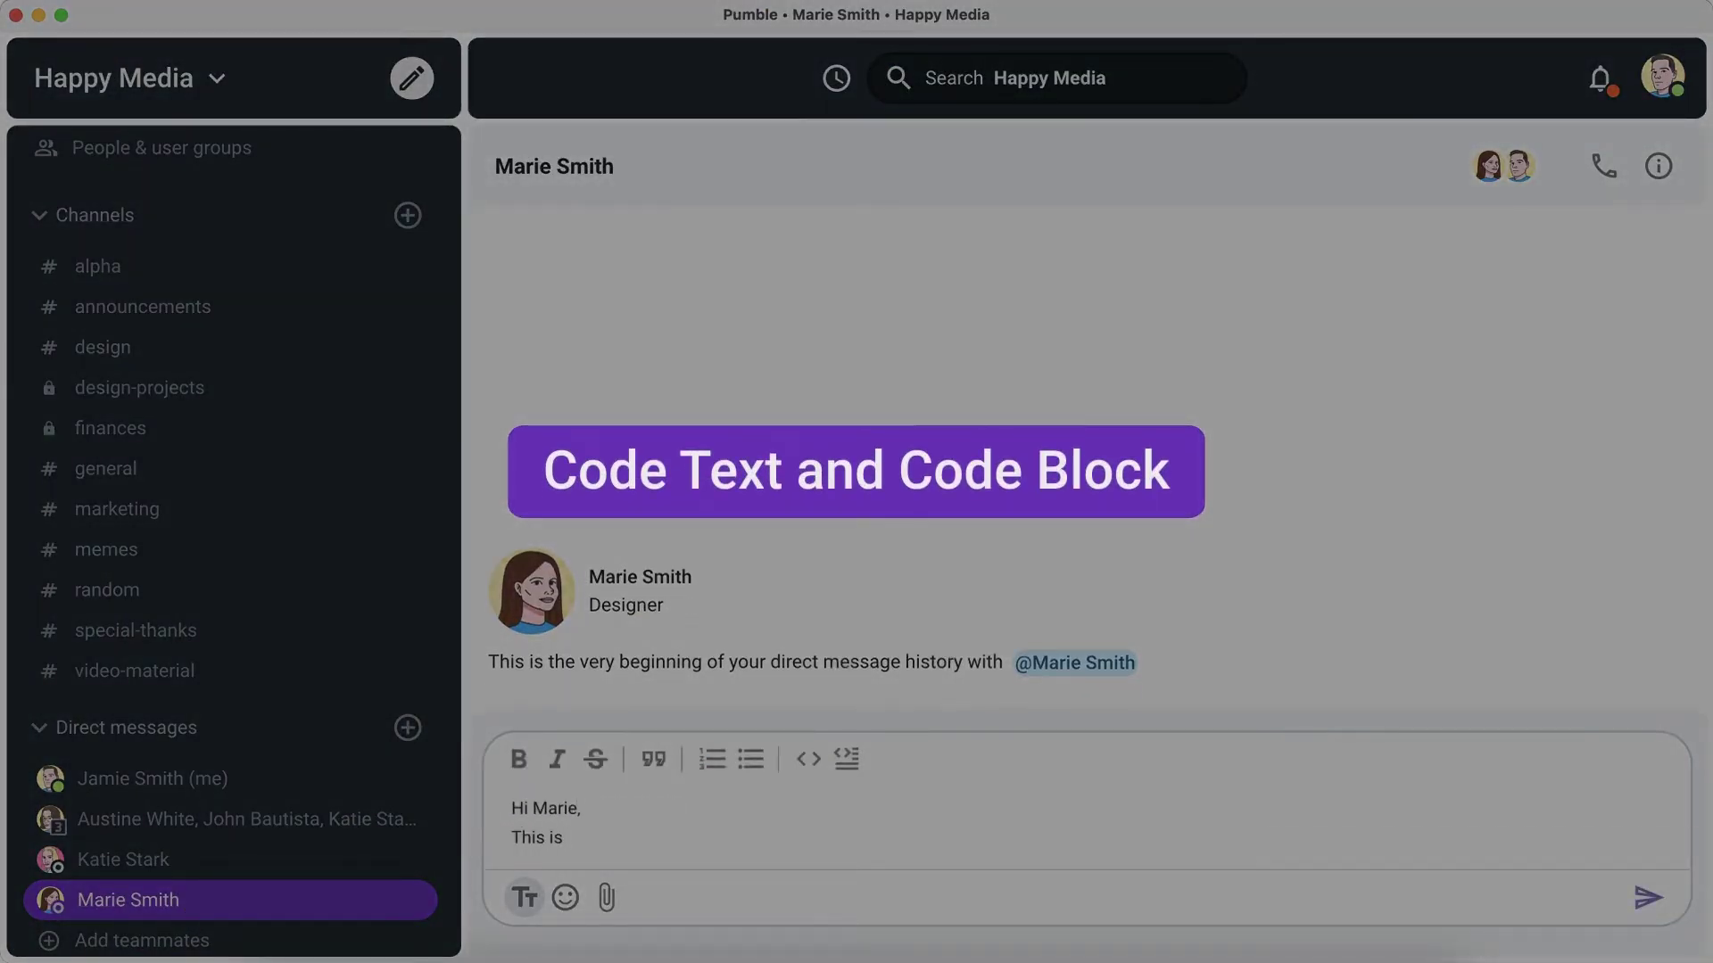
{"action": "type", "text": " what should be added"}
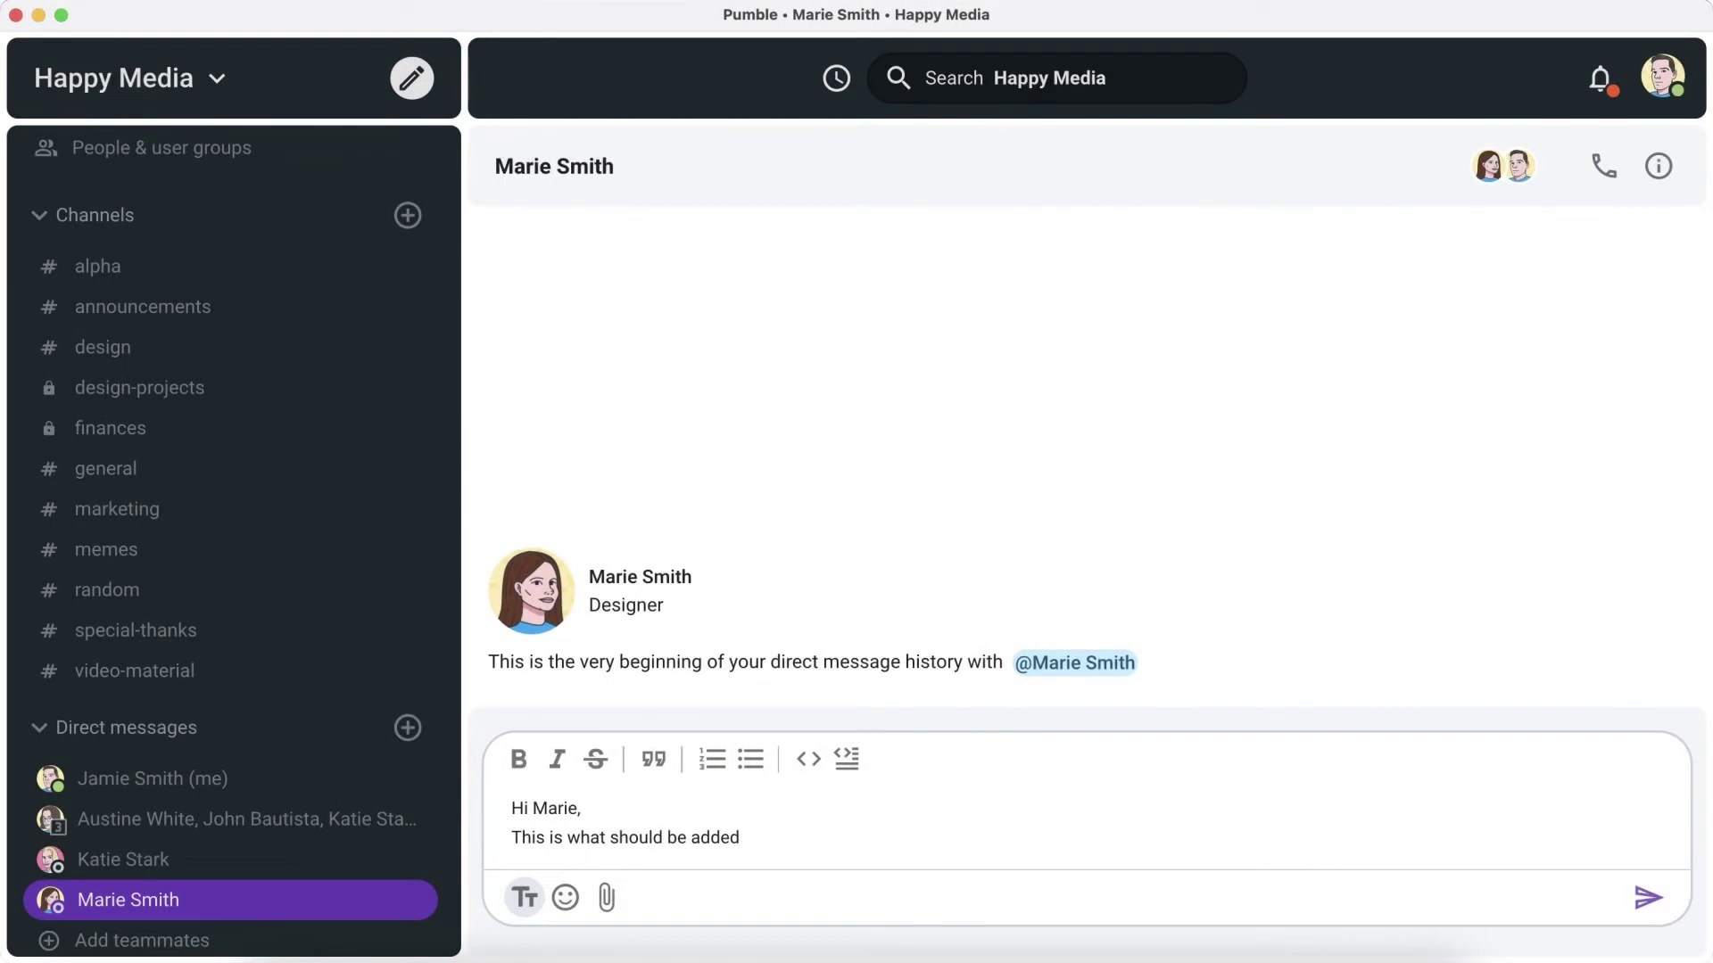
{"action": "type", "text": ":"}
{"action": "key", "text": "shift+Return"}
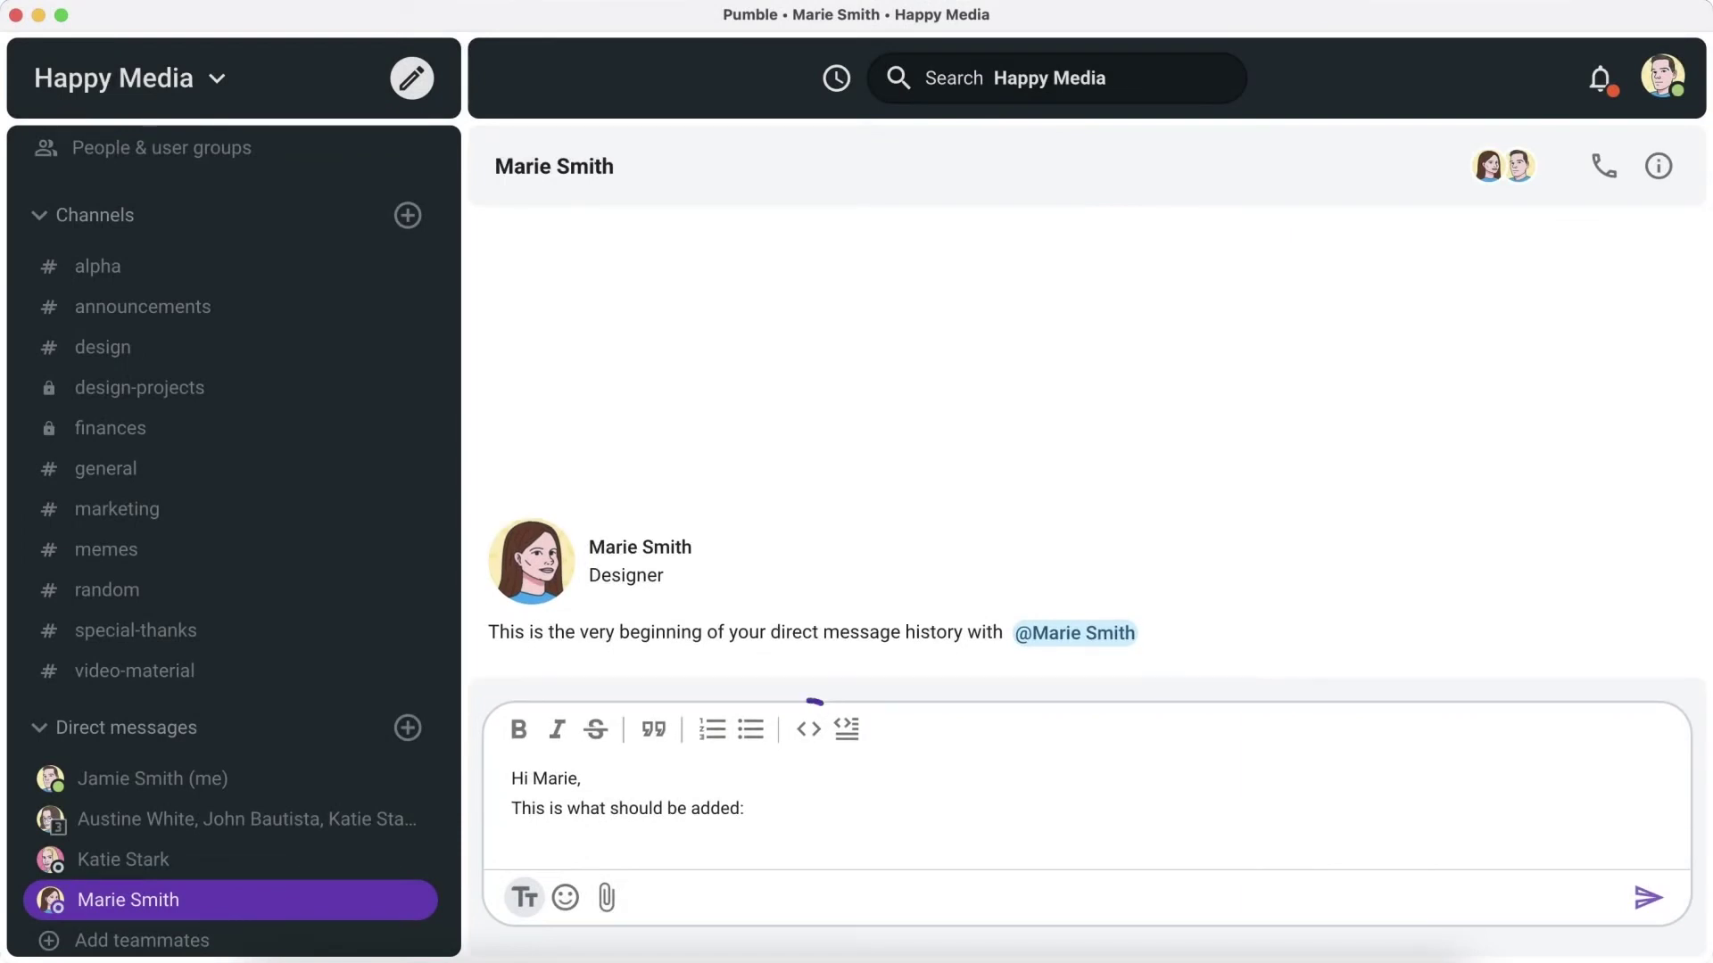
Turn on inline code and write <h2>Use channels, forget inbox</h2> as the third line of the message.
{"action": "left_click", "coordinate": [808, 729]}
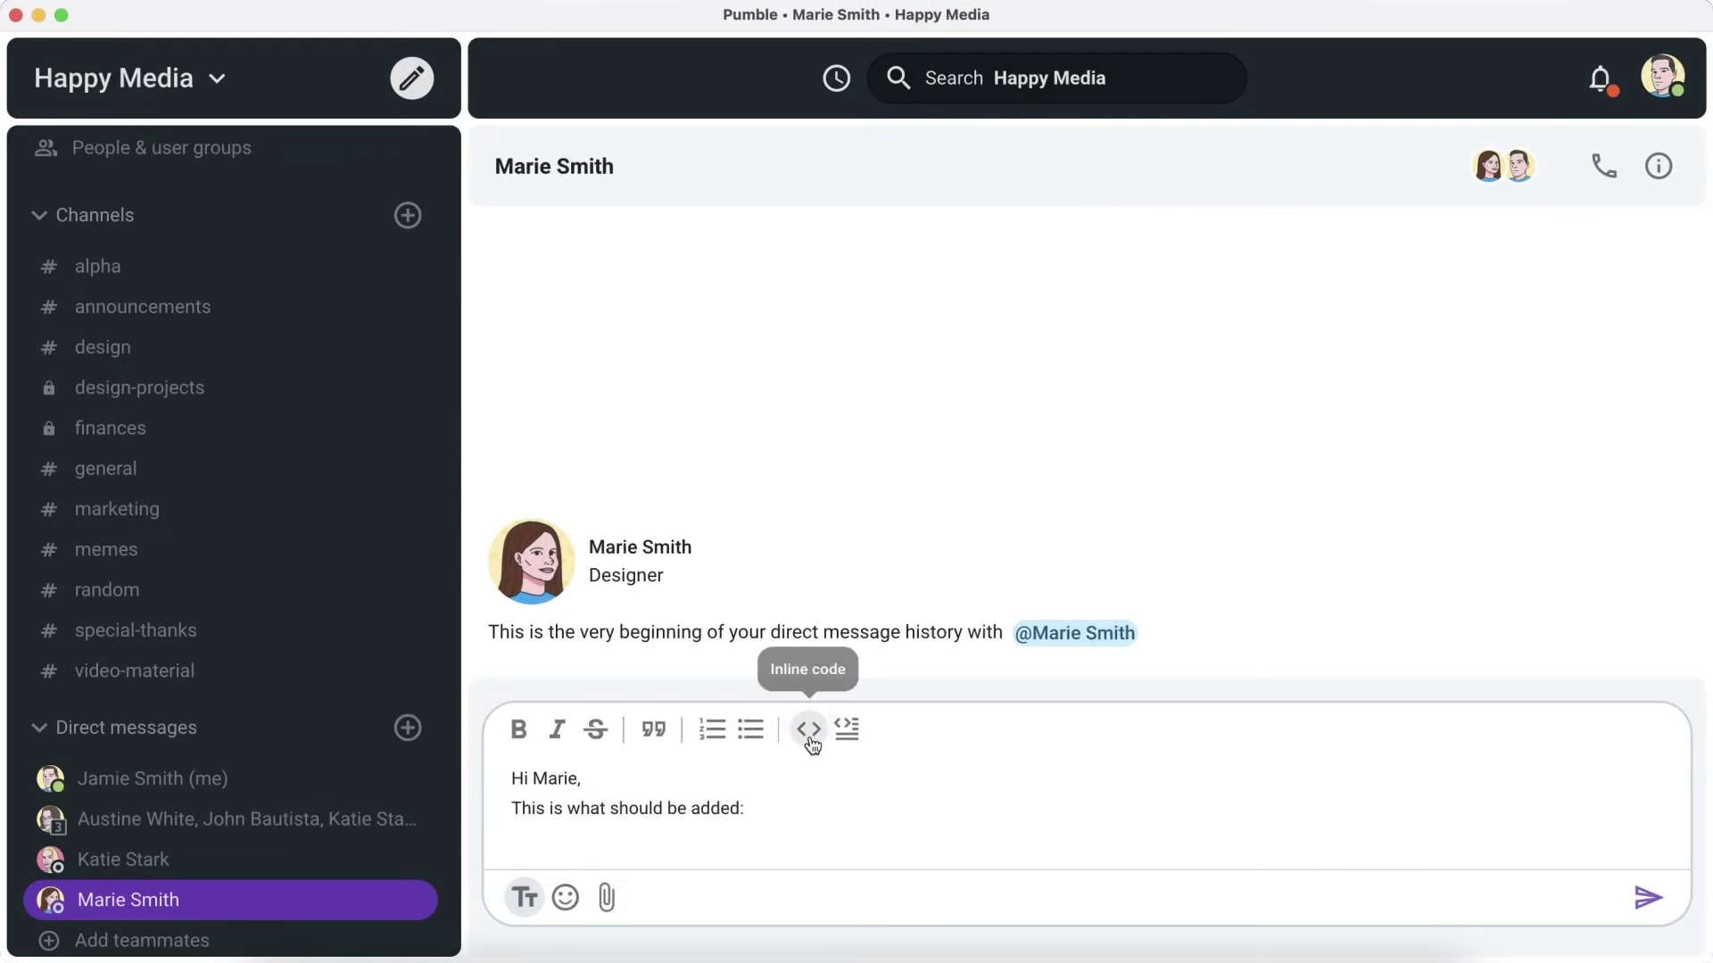
{"action": "left_click", "coordinate": [809, 732]}
{"action": "type", "text": "<h2"}
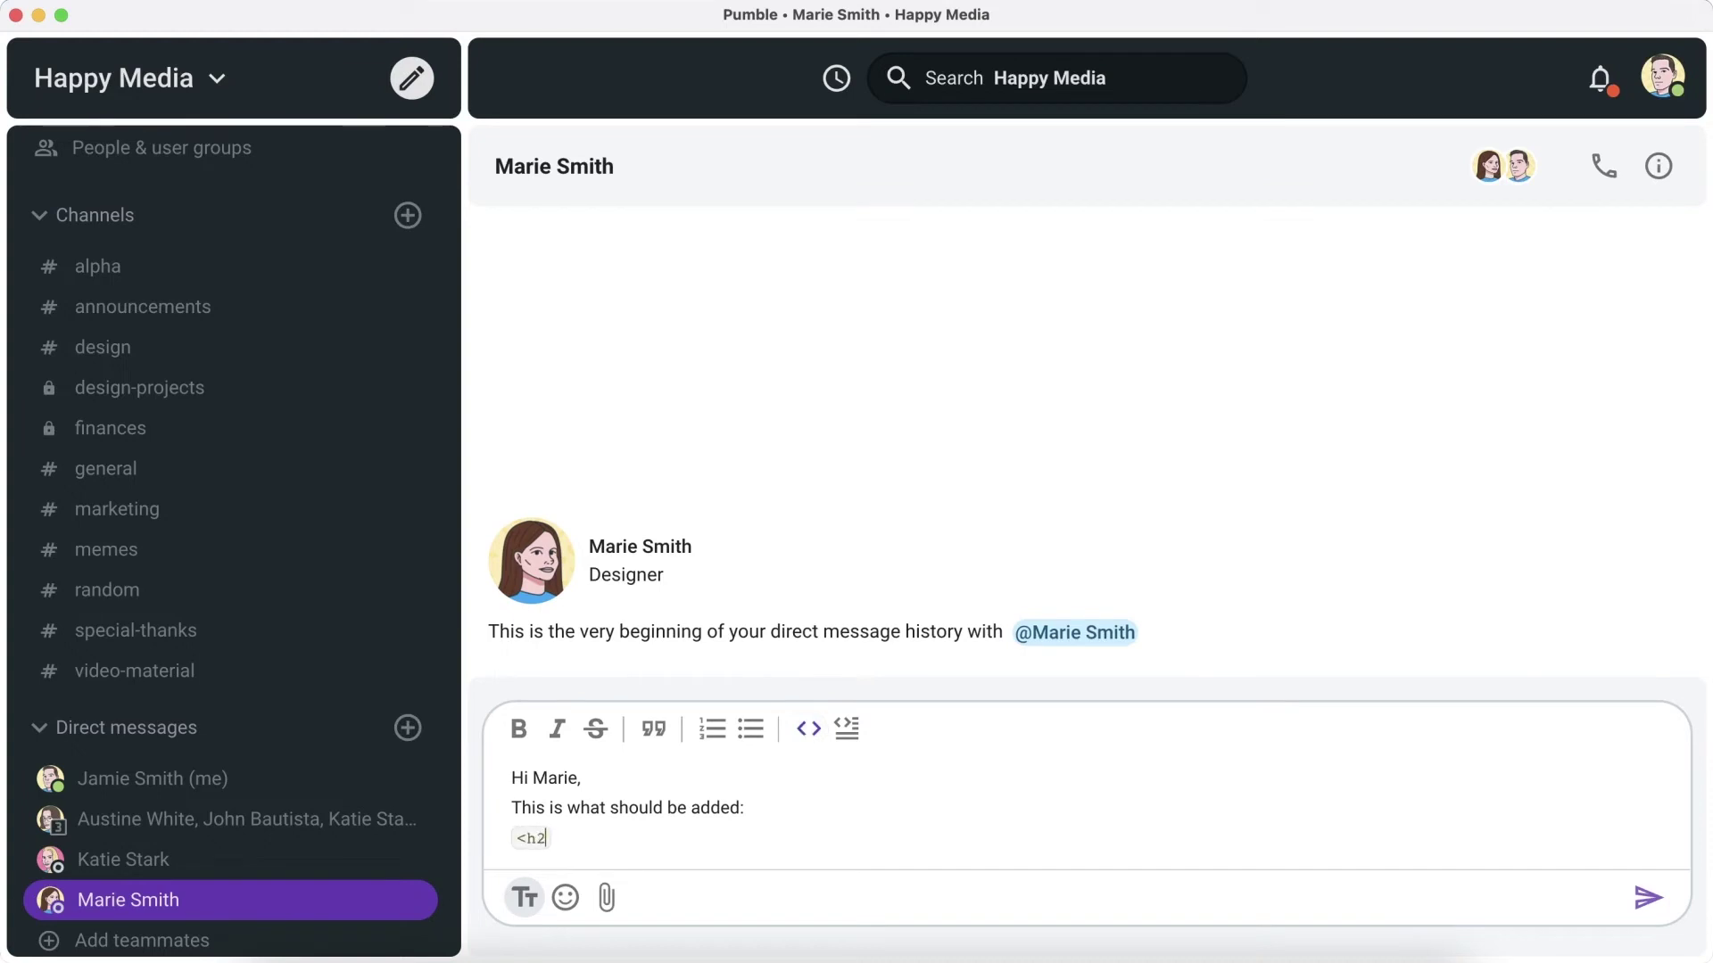
{"action": "type", "text": ">Use ch"}
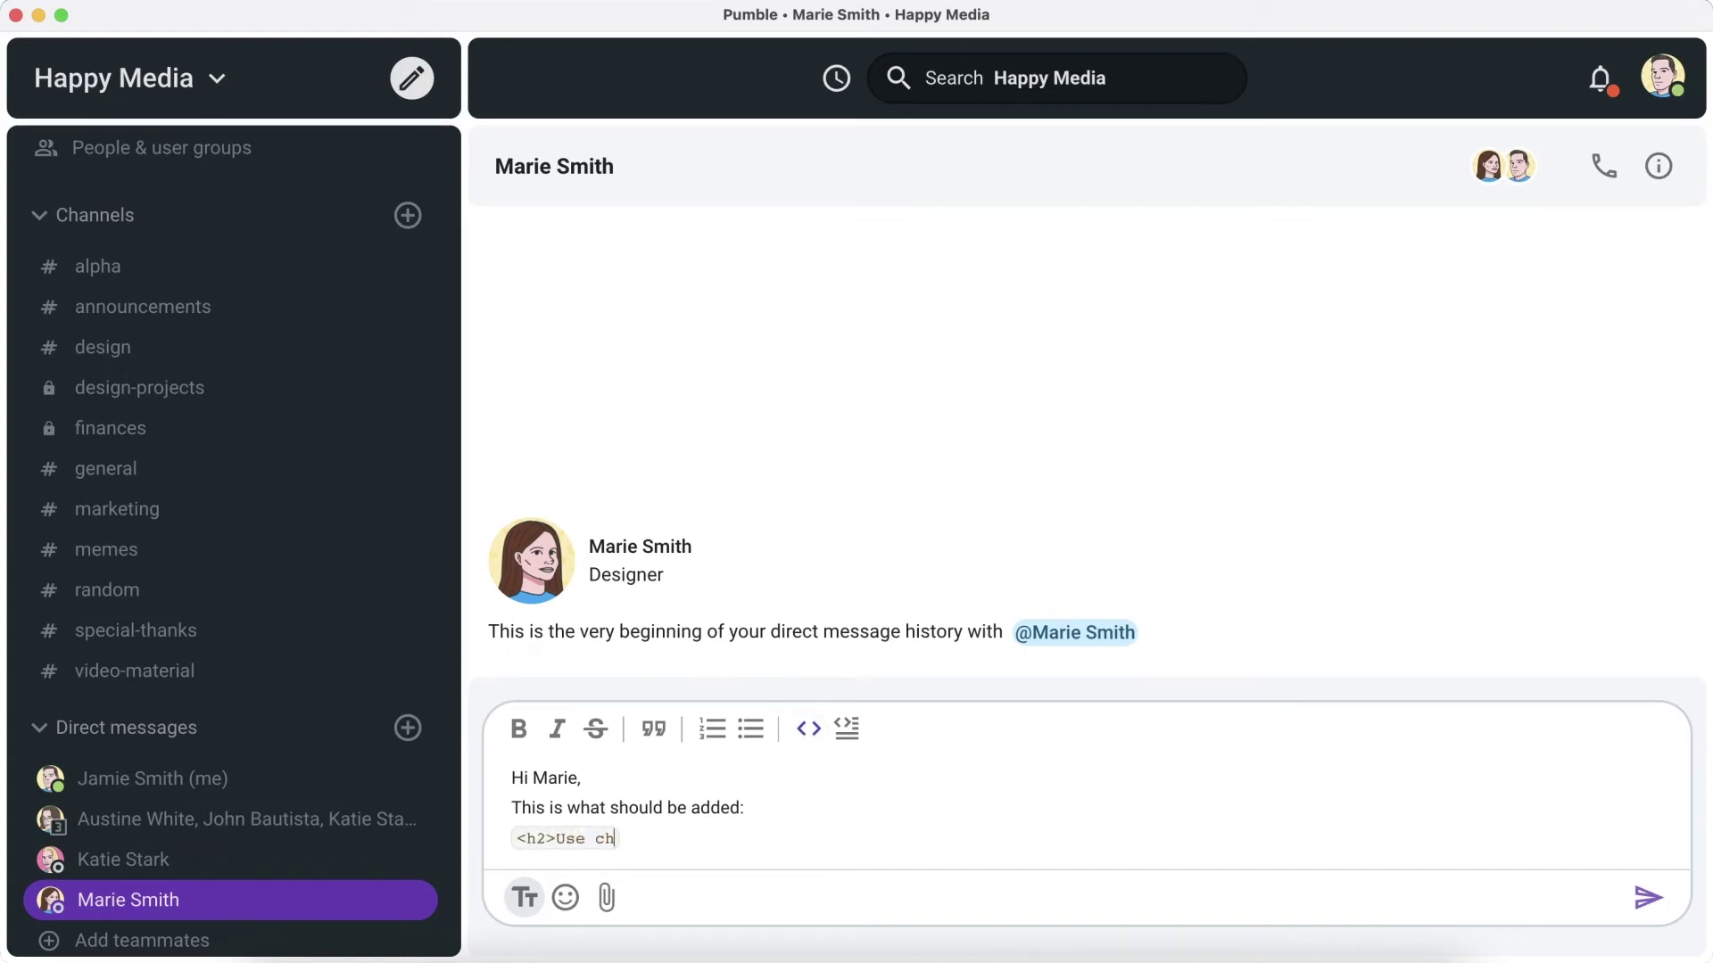
{"action": "type", "text": "annels, "}
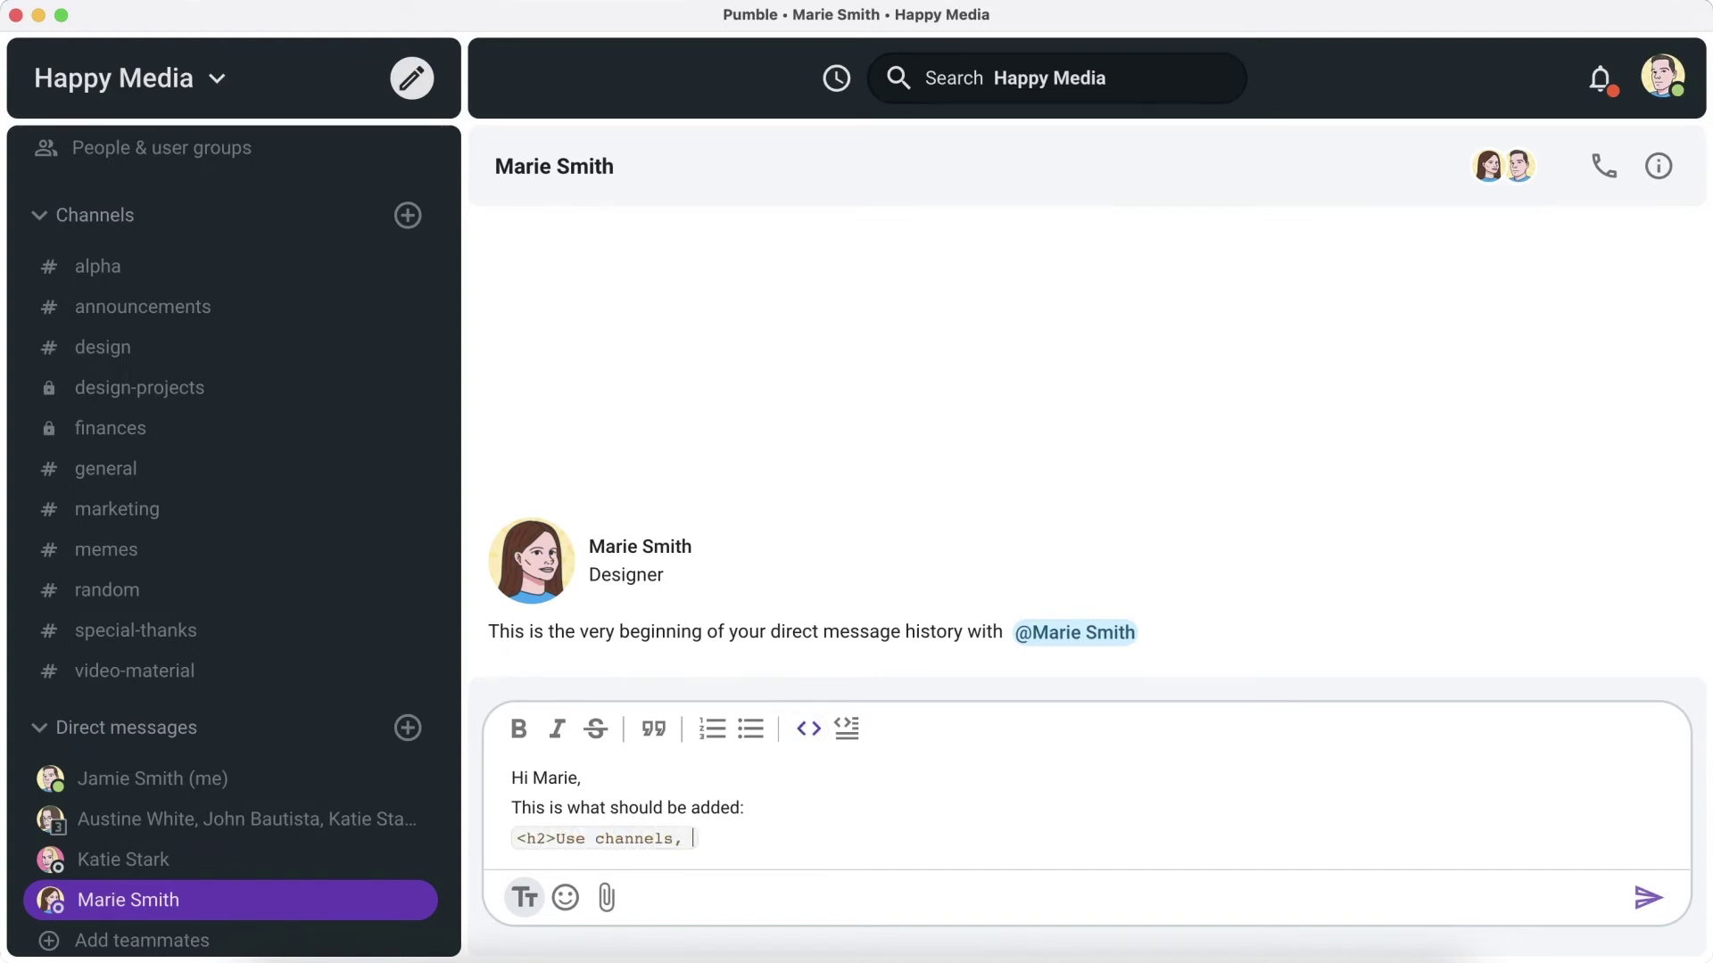
{"action": "type", "text": "forget inbox</"}
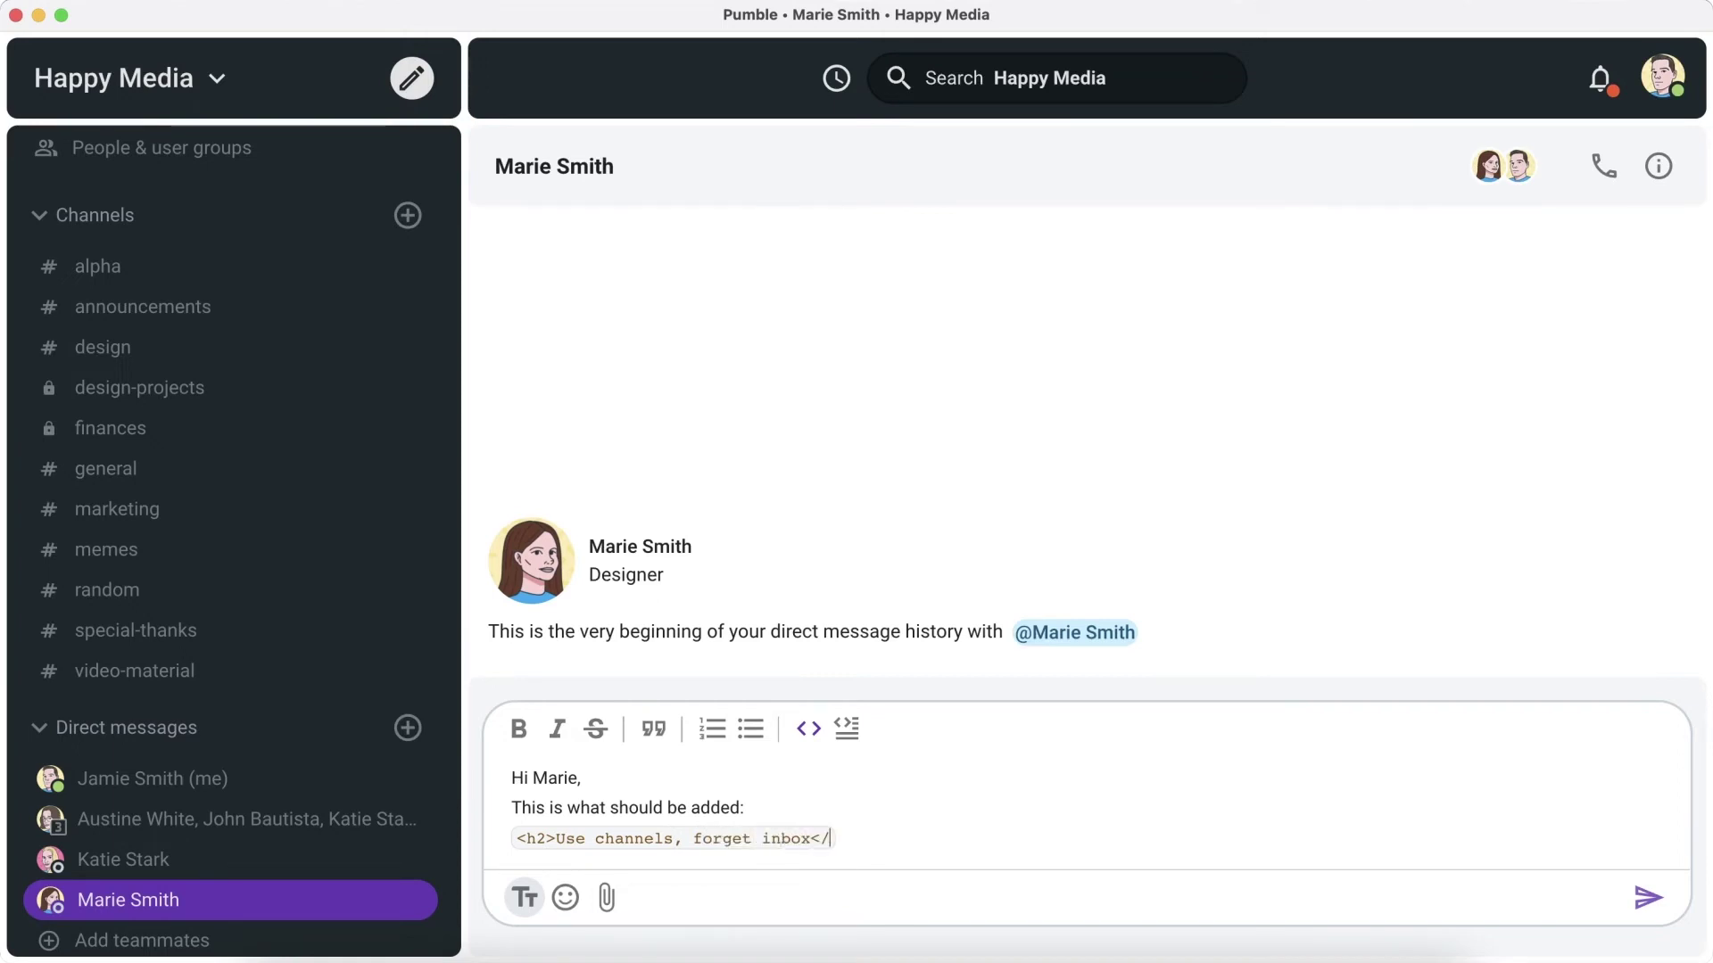
{"action": "type", "text": "h2>"}
Delete the inline code line from the message draft.
{"action": "key", "text": "BackSpace"}
{"action": "key", "text": "BackSpace"}
{"action": "key", "text": "BackSpace"}
{"action": "key", "text": "BackSpace"}
{"action": "key", "text": "BackSpace"}
{"action": "key", "text": "BackSpace"}
{"action": "key", "text": "BackSpace"}
{"action": "key", "text": "BackSpace"}
{"action": "key", "text": "BackSpace"}
{"action": "key", "text": "BackSpace"}
{"action": "key", "text": "BackSpace"}
{"action": "key", "text": "BackSpace"}
{"action": "key", "text": "BackSpace"}
{"action": "key", "text": "BackSpace"}
{"action": "key", "text": "BackSpace"}
{"action": "key", "text": "BackSpace"}
{"action": "key", "text": "BackSpace"}
{"action": "key", "text": "BackSpace"}
{"action": "key", "text": "BackSpace"}
{"action": "key", "text": "BackSpace"}
Write <h2>Use channels, forget inbox</h2> as plain text and convert the finished line to inline code.
{"action": "type", "text": "h2>Use channels,"}
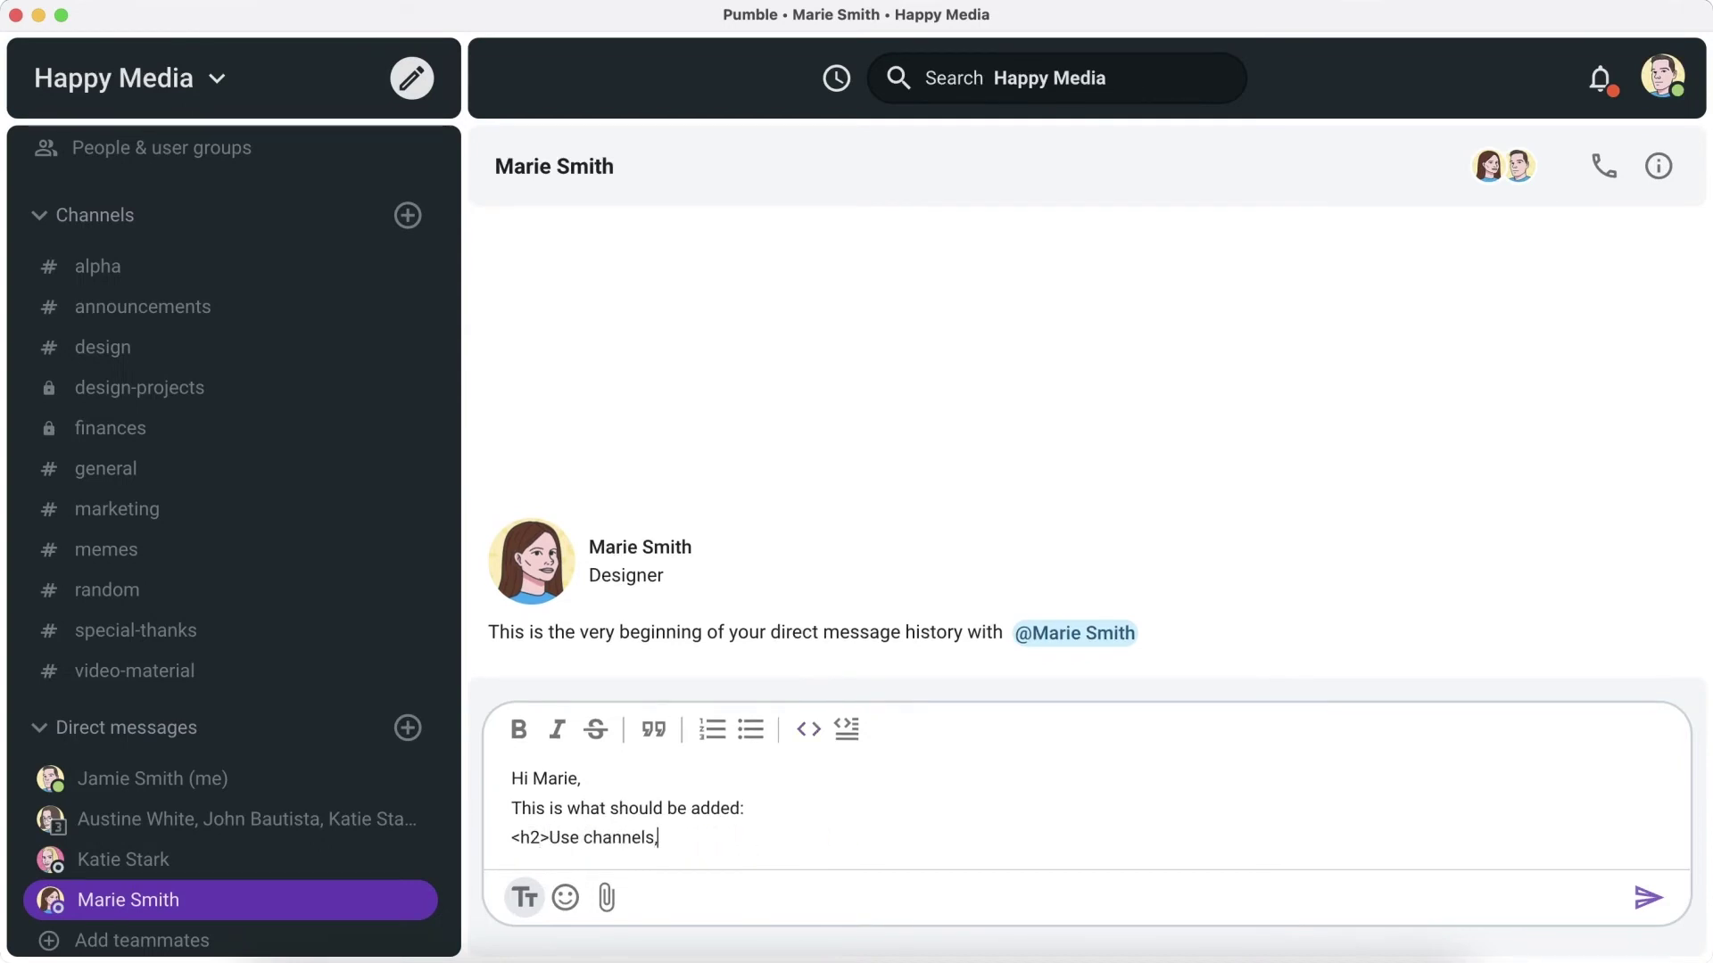
{"action": "type", "text": " forget inbox</h2>"}
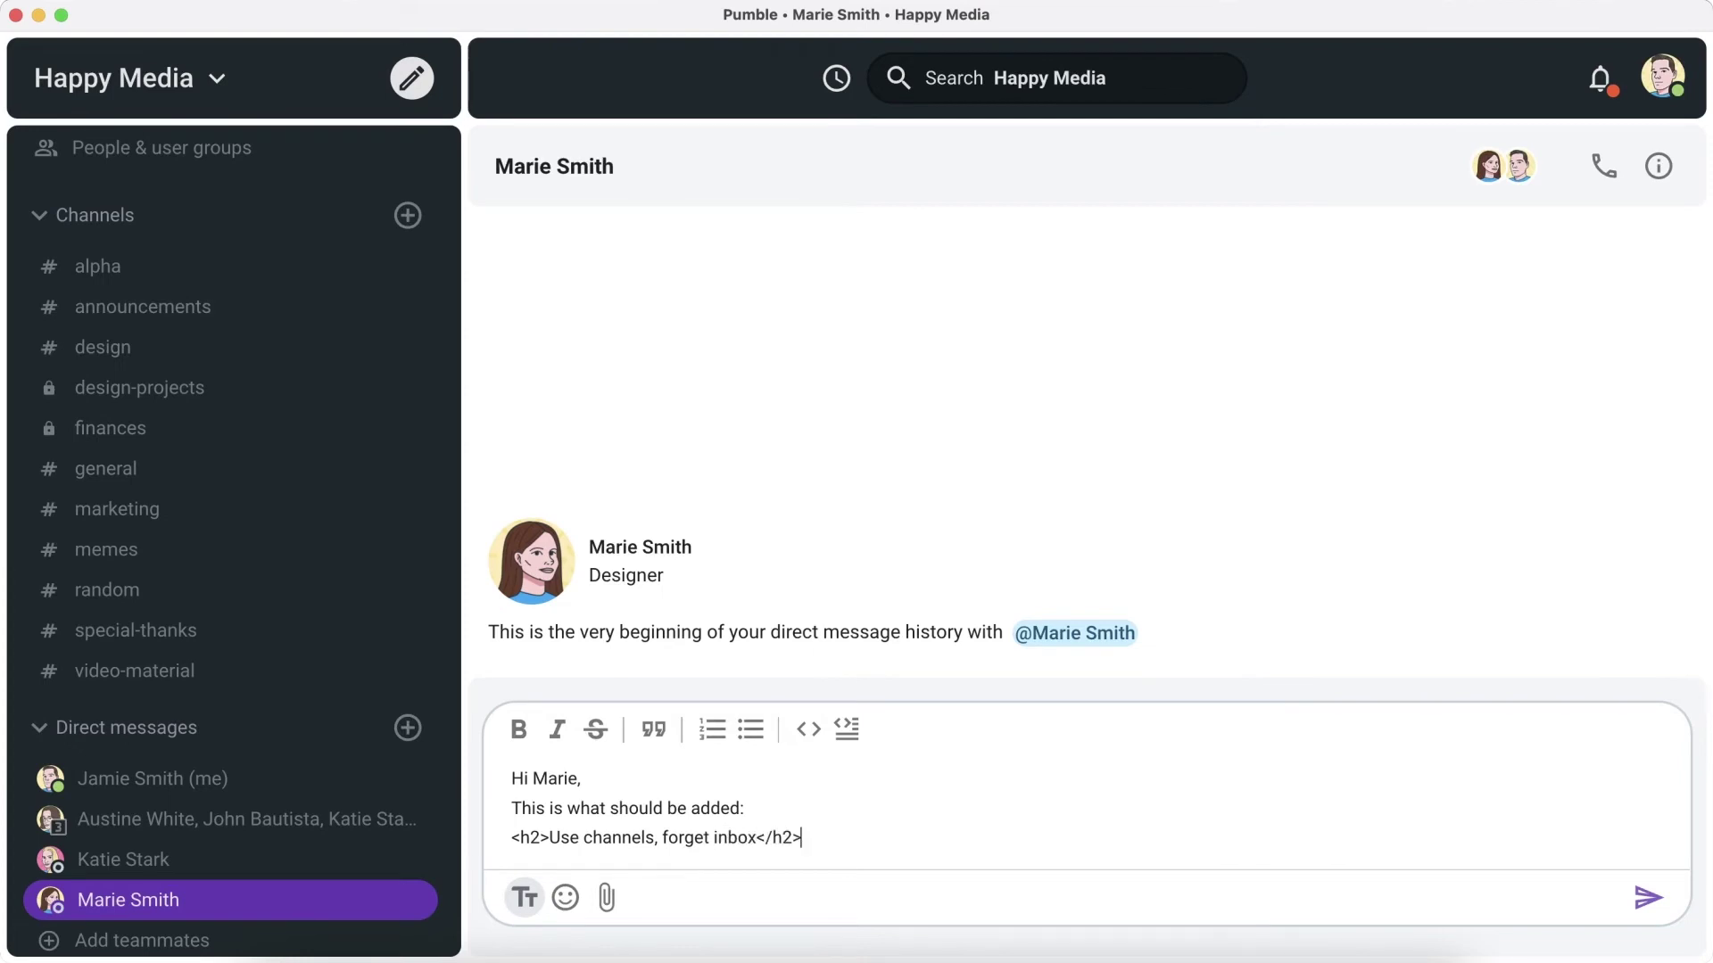
{"action": "left_click_drag", "start_coordinate": [802, 837], "coordinate": [513, 836]}
{"action": "left_click", "coordinate": [808, 729]}
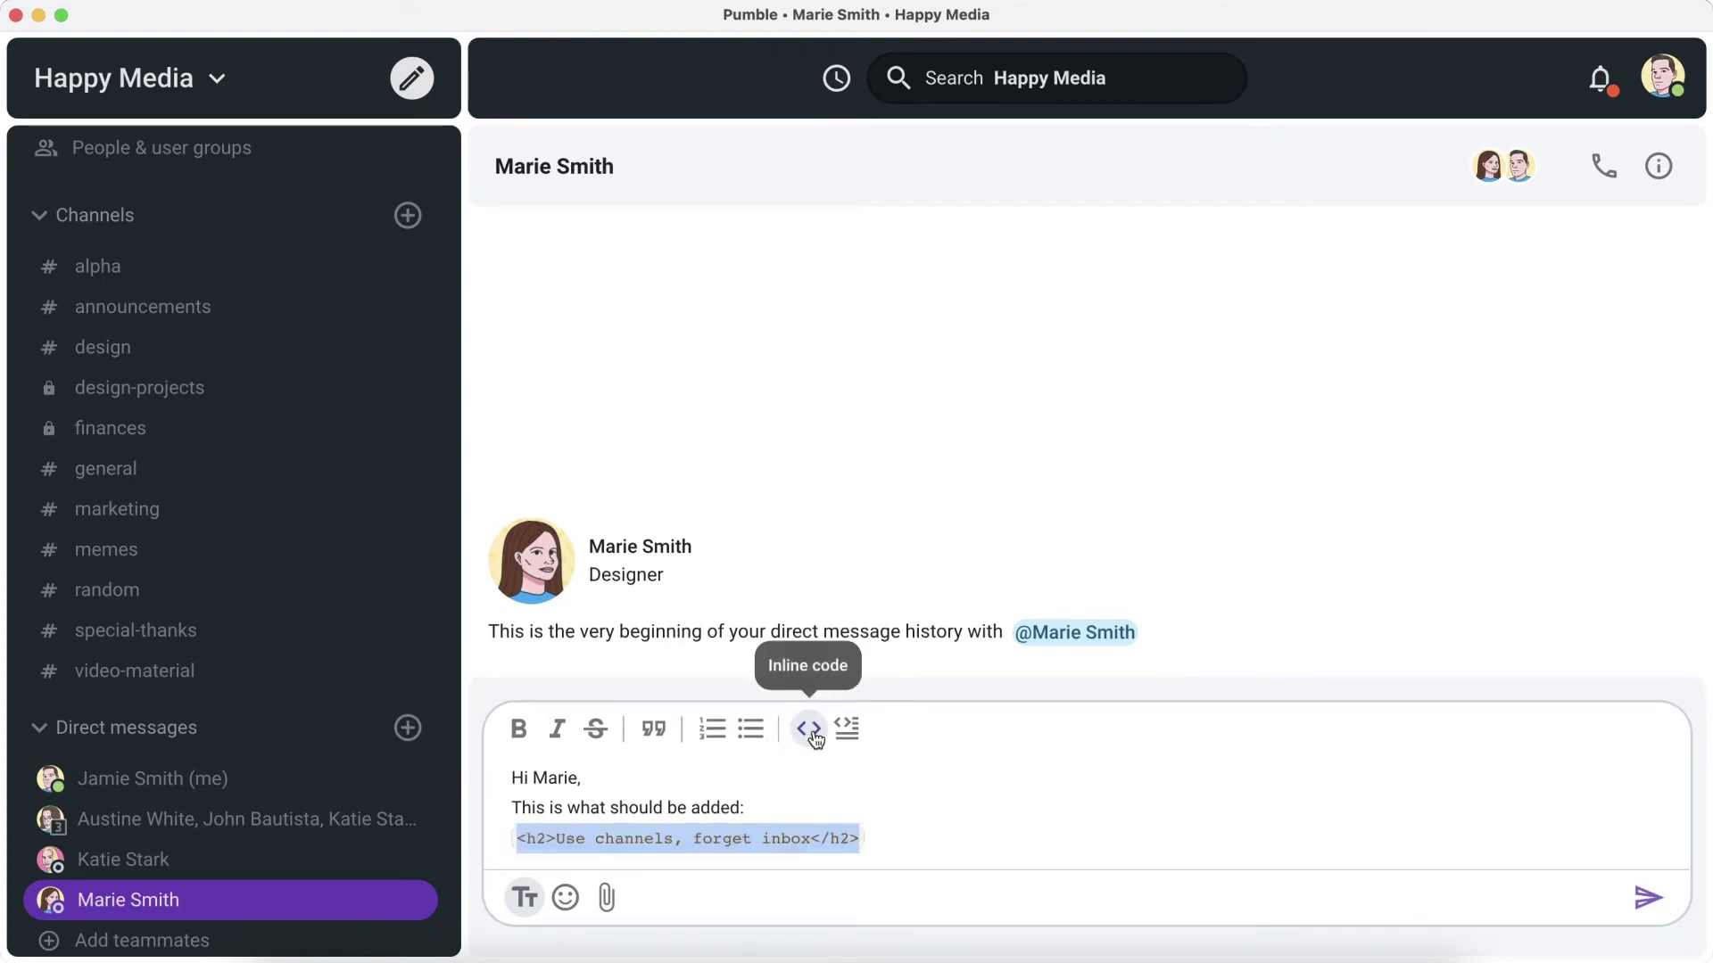
{"action": "left_click", "coordinate": [885, 848]}
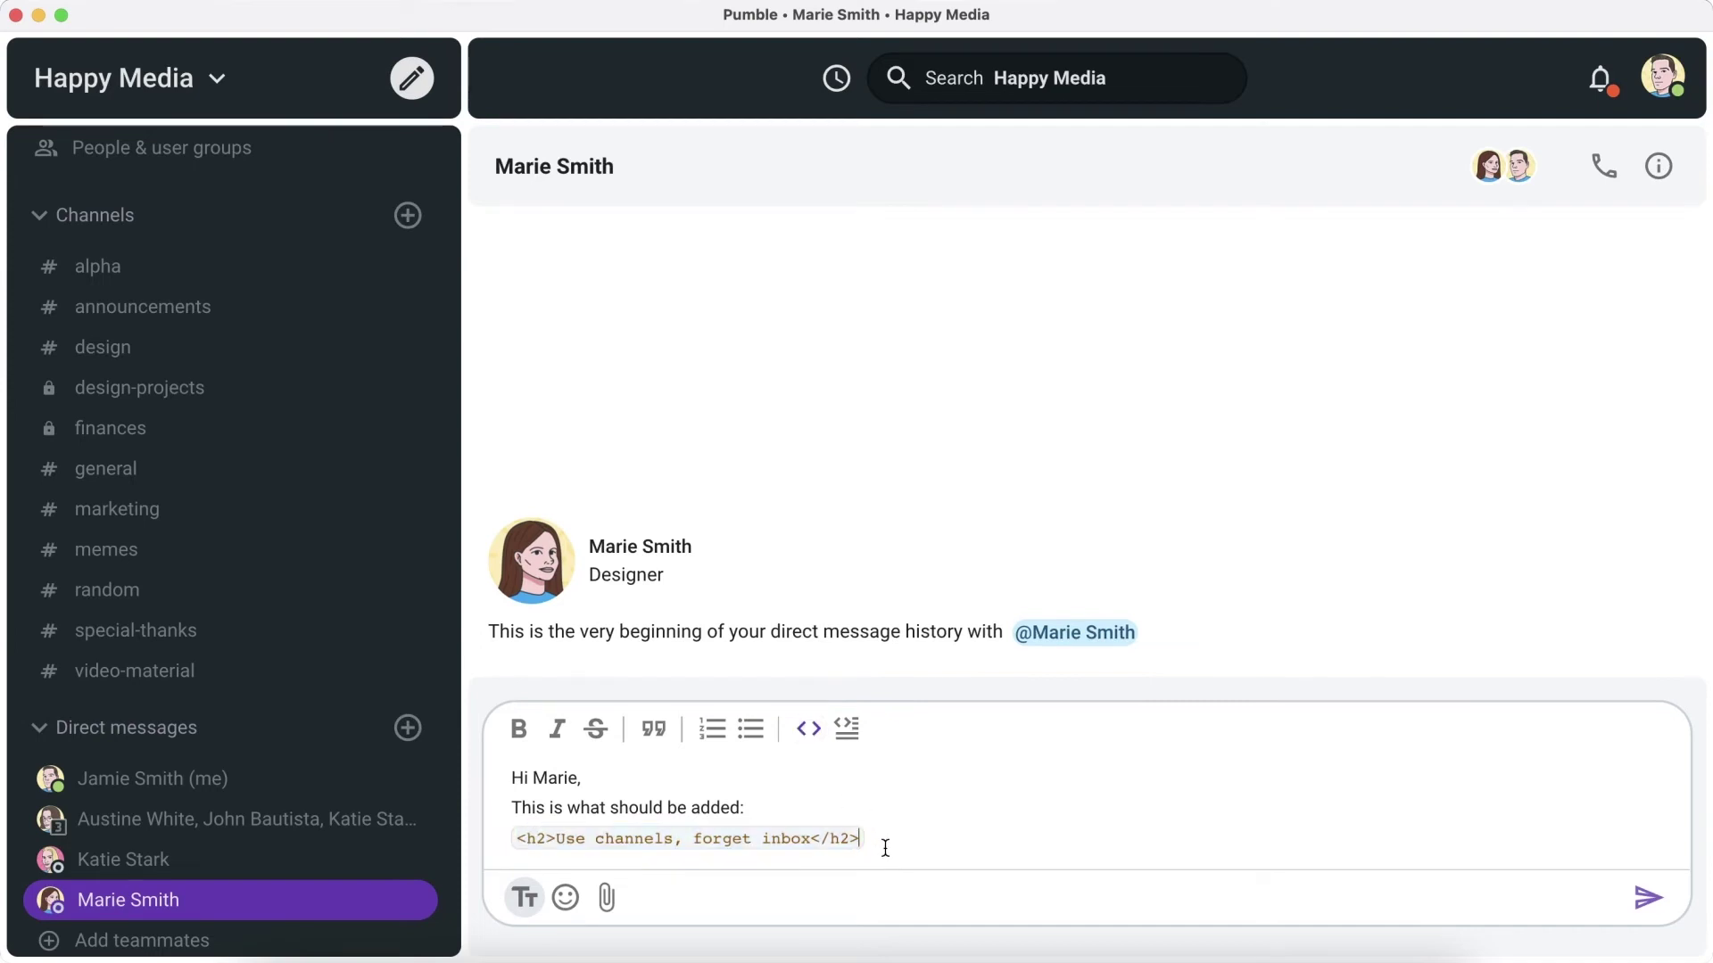
Remove the converted inline code text, keeping the greeting and the introductory line.
{"action": "key", "text": "BackSpace"}
{"action": "key", "text": "BackSpace"}
{"action": "key", "text": "BackSpace"}
{"action": "key", "text": "BackSpace"}
{"action": "key", "text": "BackSpace"}
{"action": "key", "text": "BackSpace"}
{"action": "key", "text": "BackSpace"}
{"action": "key", "text": "BackSpace"}
{"action": "key", "text": "BackSpace"}
{"action": "key", "text": "BackSpace"}
{"action": "key", "text": "BackSpace"}
{"action": "key", "text": "BackSpace"}
{"action": "key", "text": "BackSpace"}
{"action": "key", "text": "BackSpace"}
{"action": "key", "text": "BackSpace"}
{"action": "key", "text": "BackSpace"}
{"action": "key", "text": "BackSpace"}
{"action": "key", "text": "BackSpace"}
{"action": "key", "text": "BackSpace"}
{"action": "key", "text": "BackSpace"}
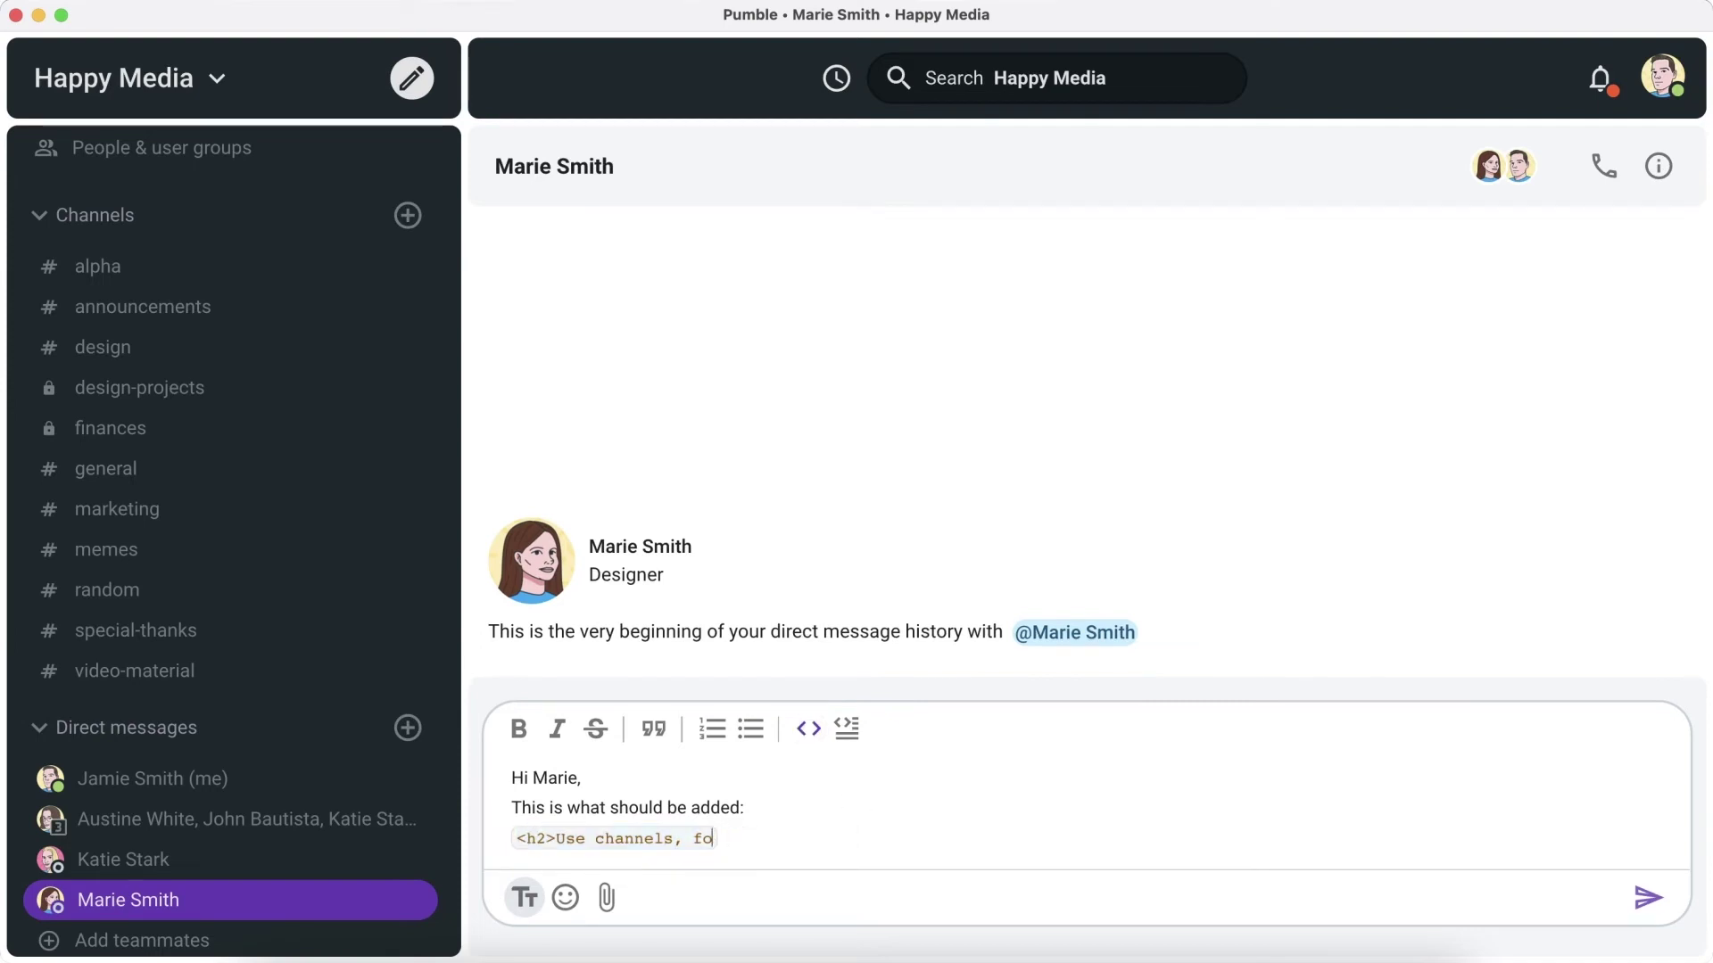
{"action": "key", "text": "BackSpace"}
{"action": "key", "text": "BackSpace"}
{"action": "key", "text": "BackSpace"}
{"action": "key", "text": "BackSpace"}
{"action": "key", "text": "BackSpace"}
{"action": "key", "text": "BackSpace"}
{"action": "key", "text": "BackSpace"}
{"action": "key", "text": "BackSpace"}
{"action": "key", "text": "BackSpace"}
{"action": "key", "text": "BackSpace"}
{"action": "key", "text": "BackSpace"}
{"action": "key", "text": "BackSpace"}
{"action": "key", "text": "BackSpace"}
Write <h2>Use channels, forget inbox</h2> on the third line, surrounded with backticks so that it turns into inline code.
{"action": "type", "text": "`"}
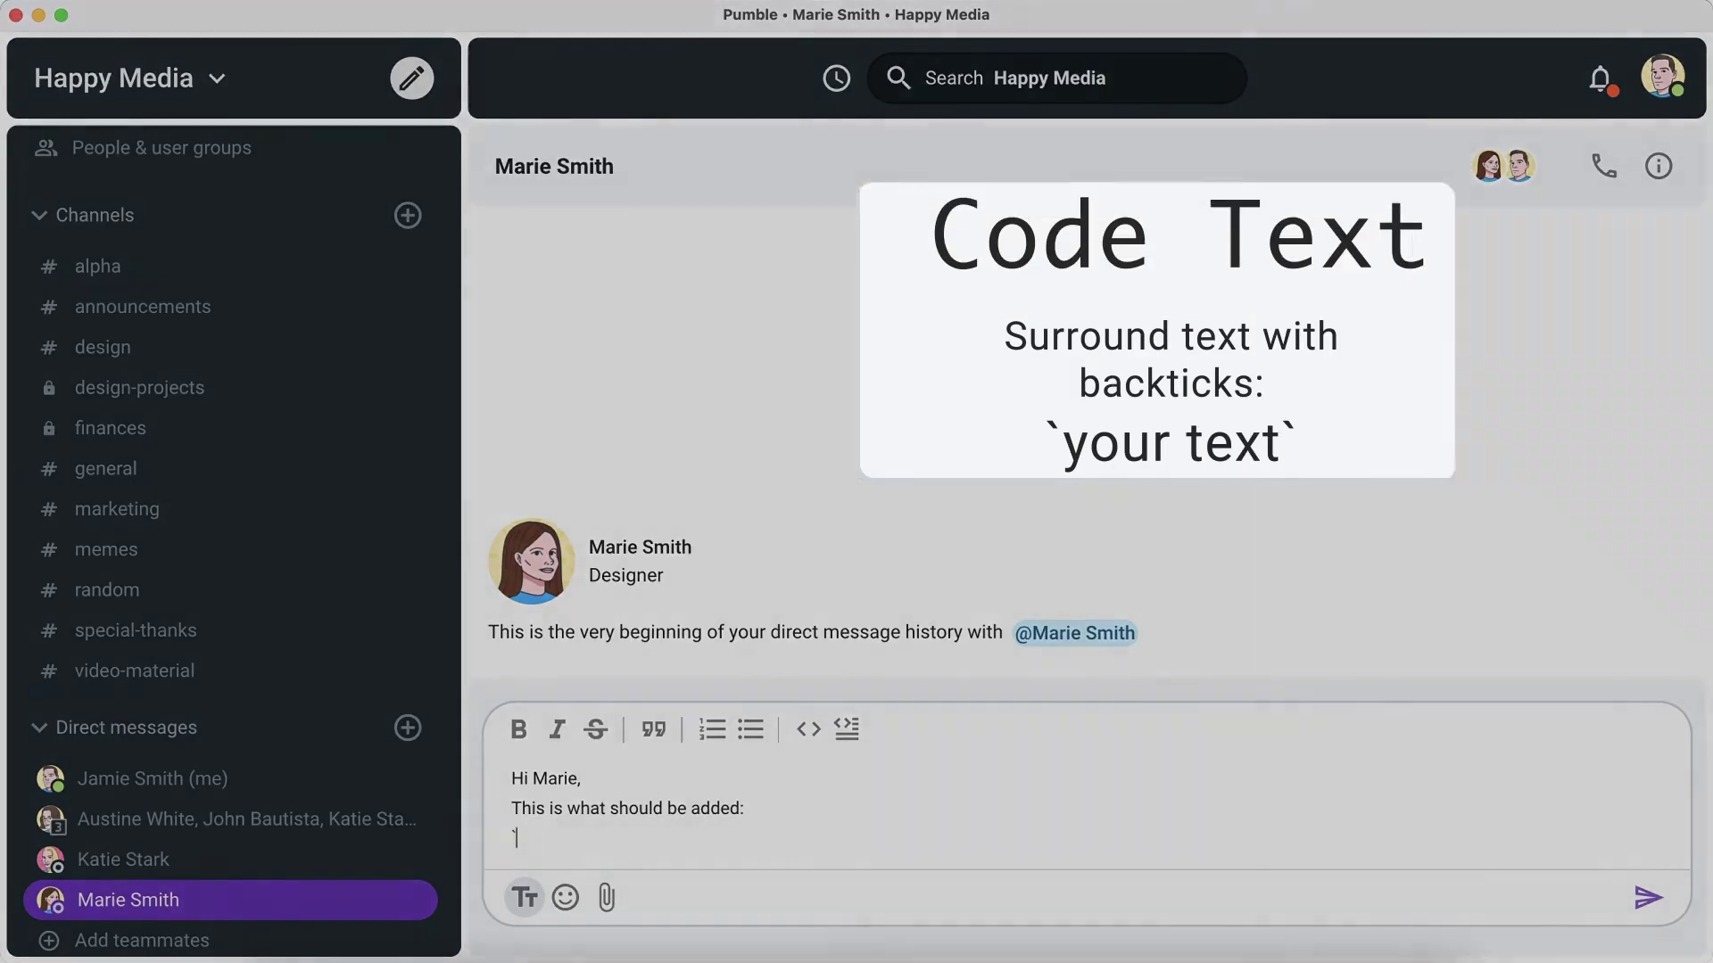
{"action": "type", "text": "<h2>Use"}
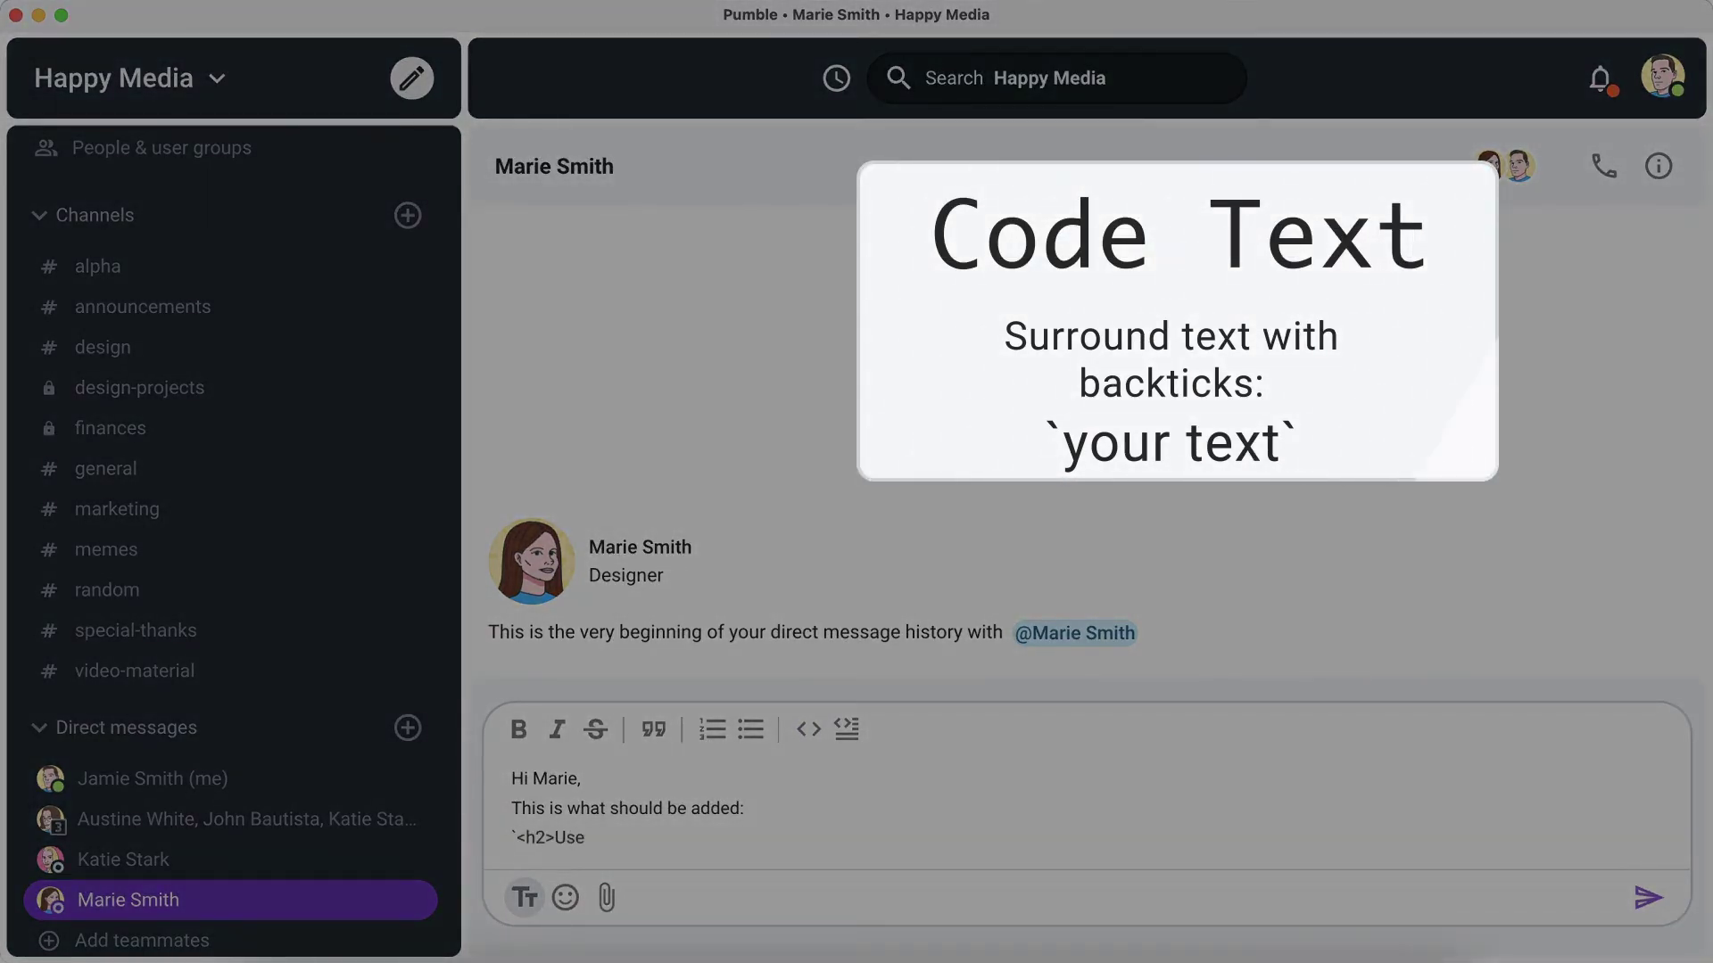
{"action": "type", "text": " channels, forget"}
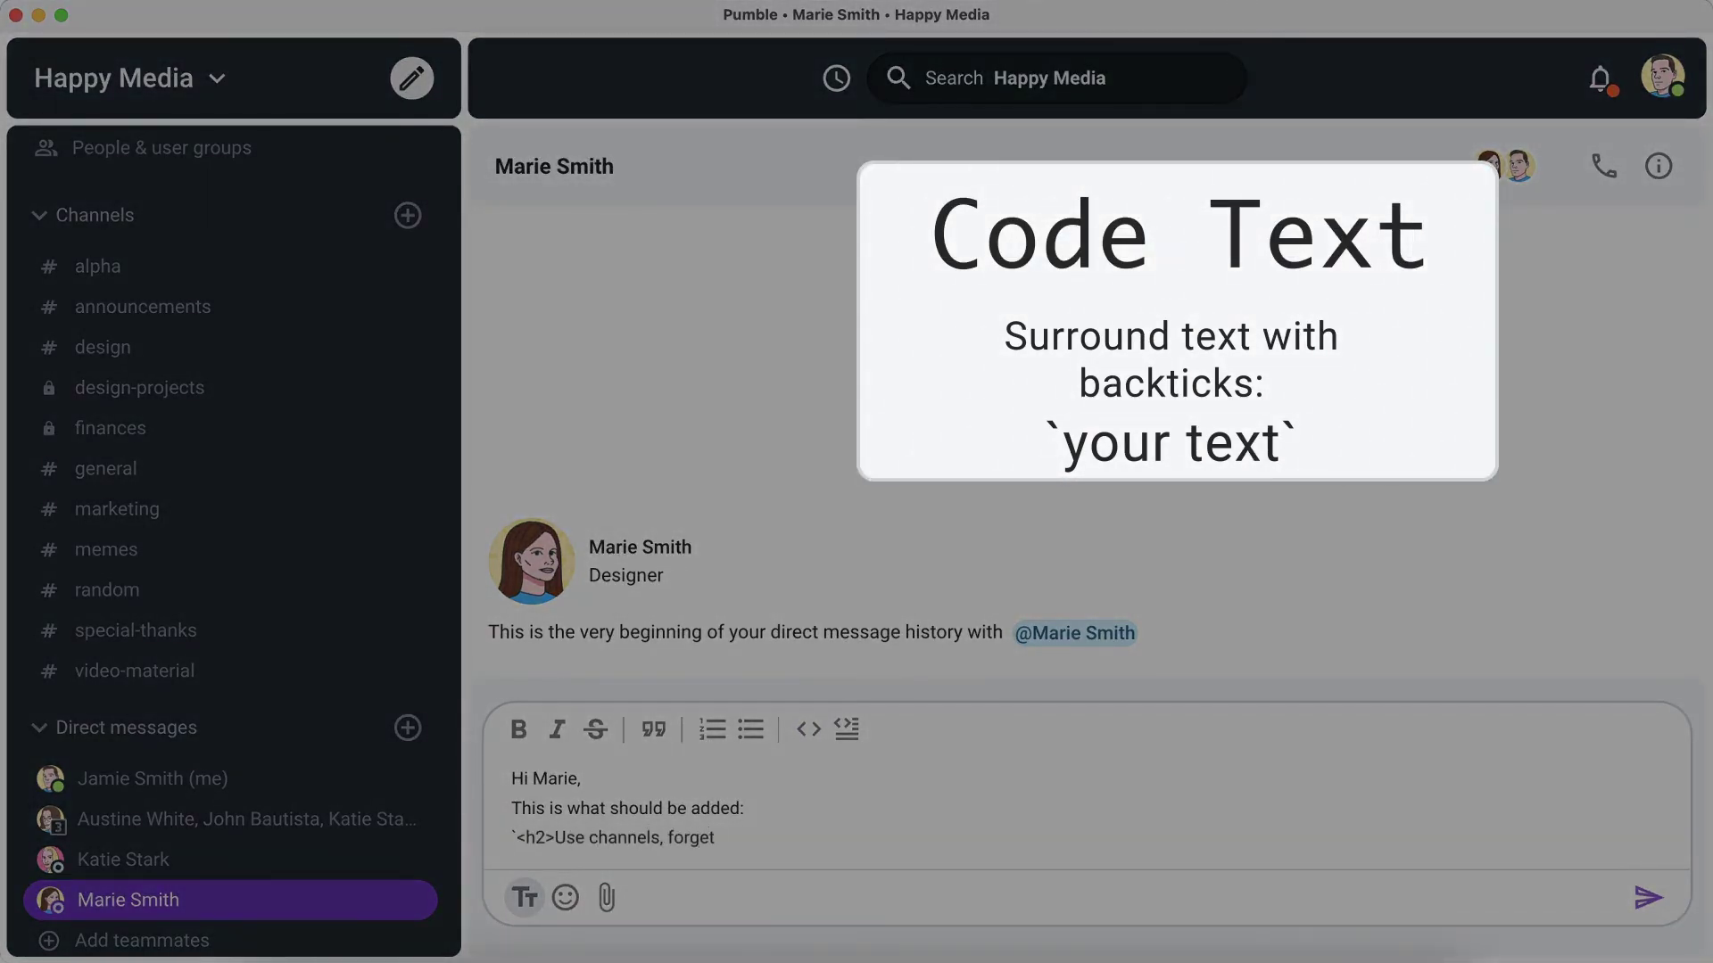
{"action": "type", "text": " inbox</h2>`"}
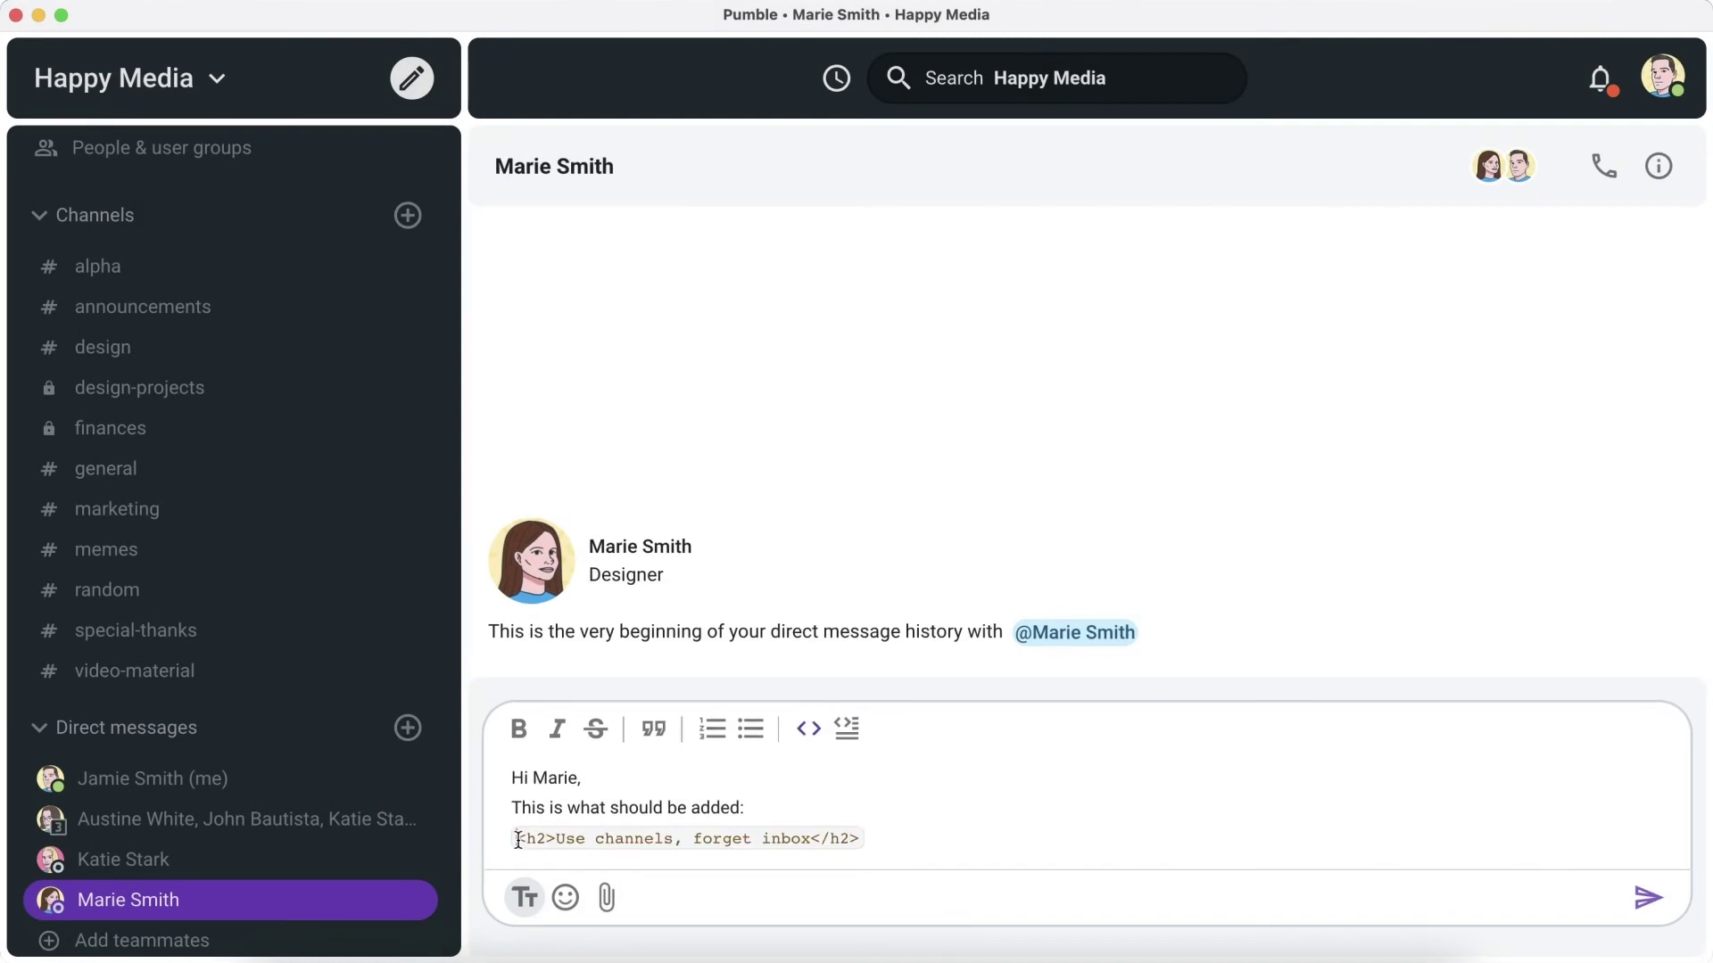
Copy the inline code line from the draft and switch to another app to paste it there.
{"action": "left_click_drag", "start_coordinate": [518, 840], "coordinate": [868, 840]}
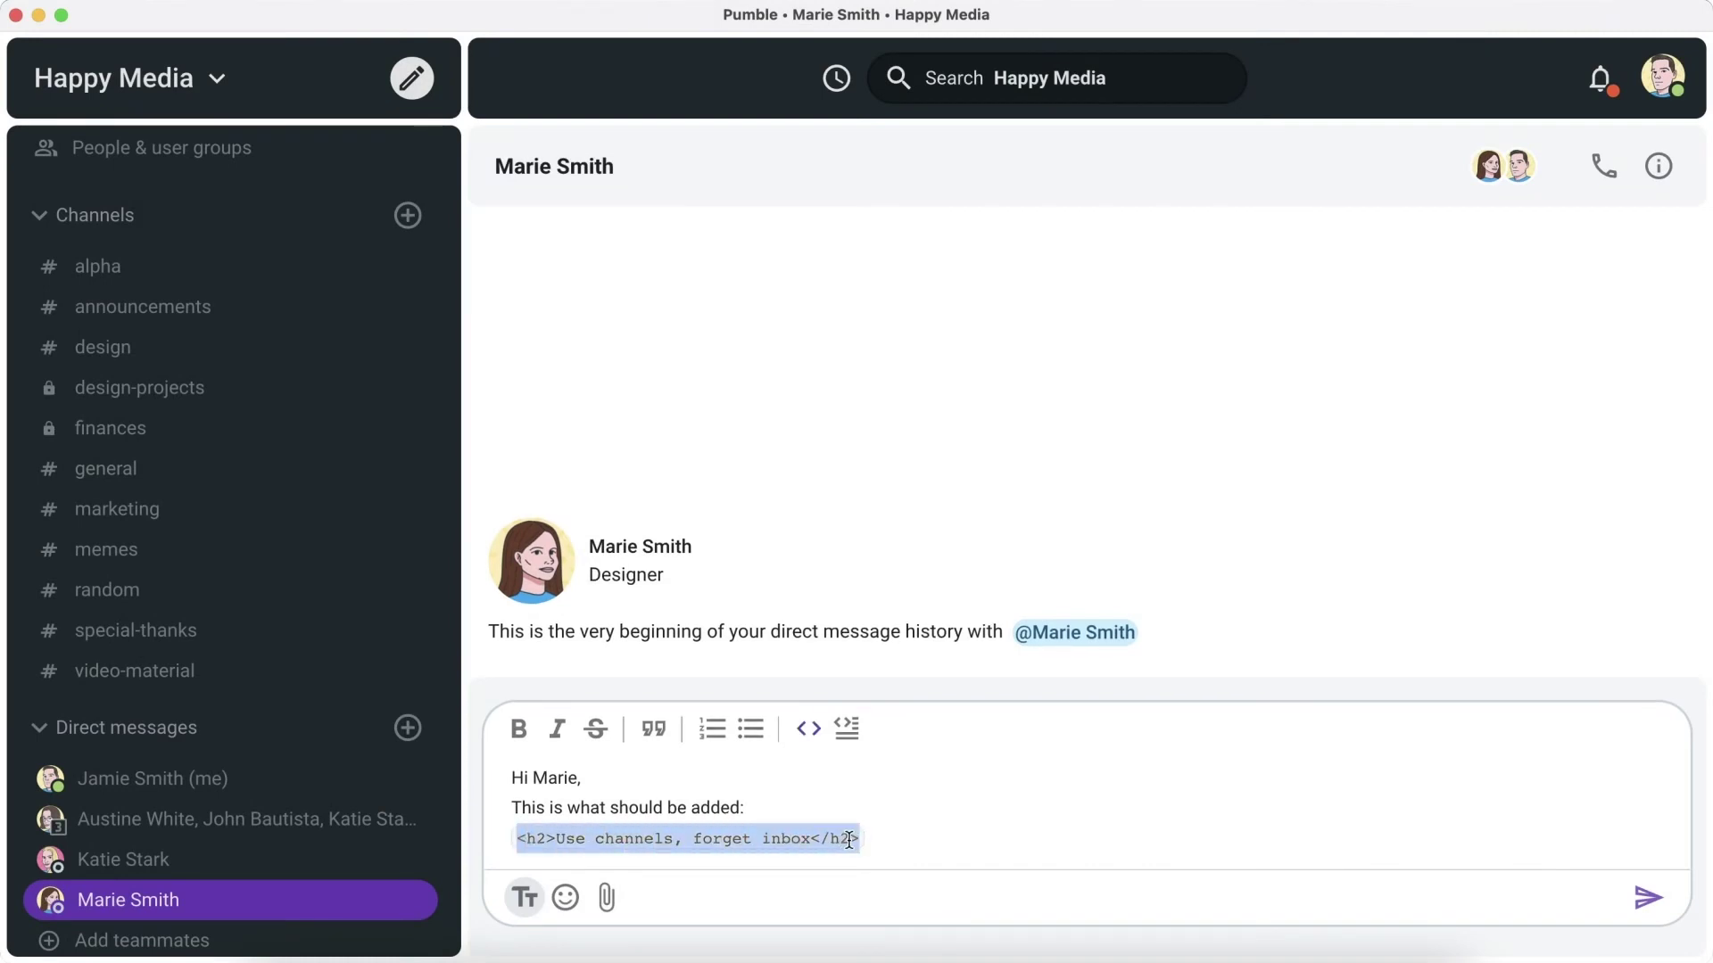
{"action": "right_click", "coordinate": [848, 839]}
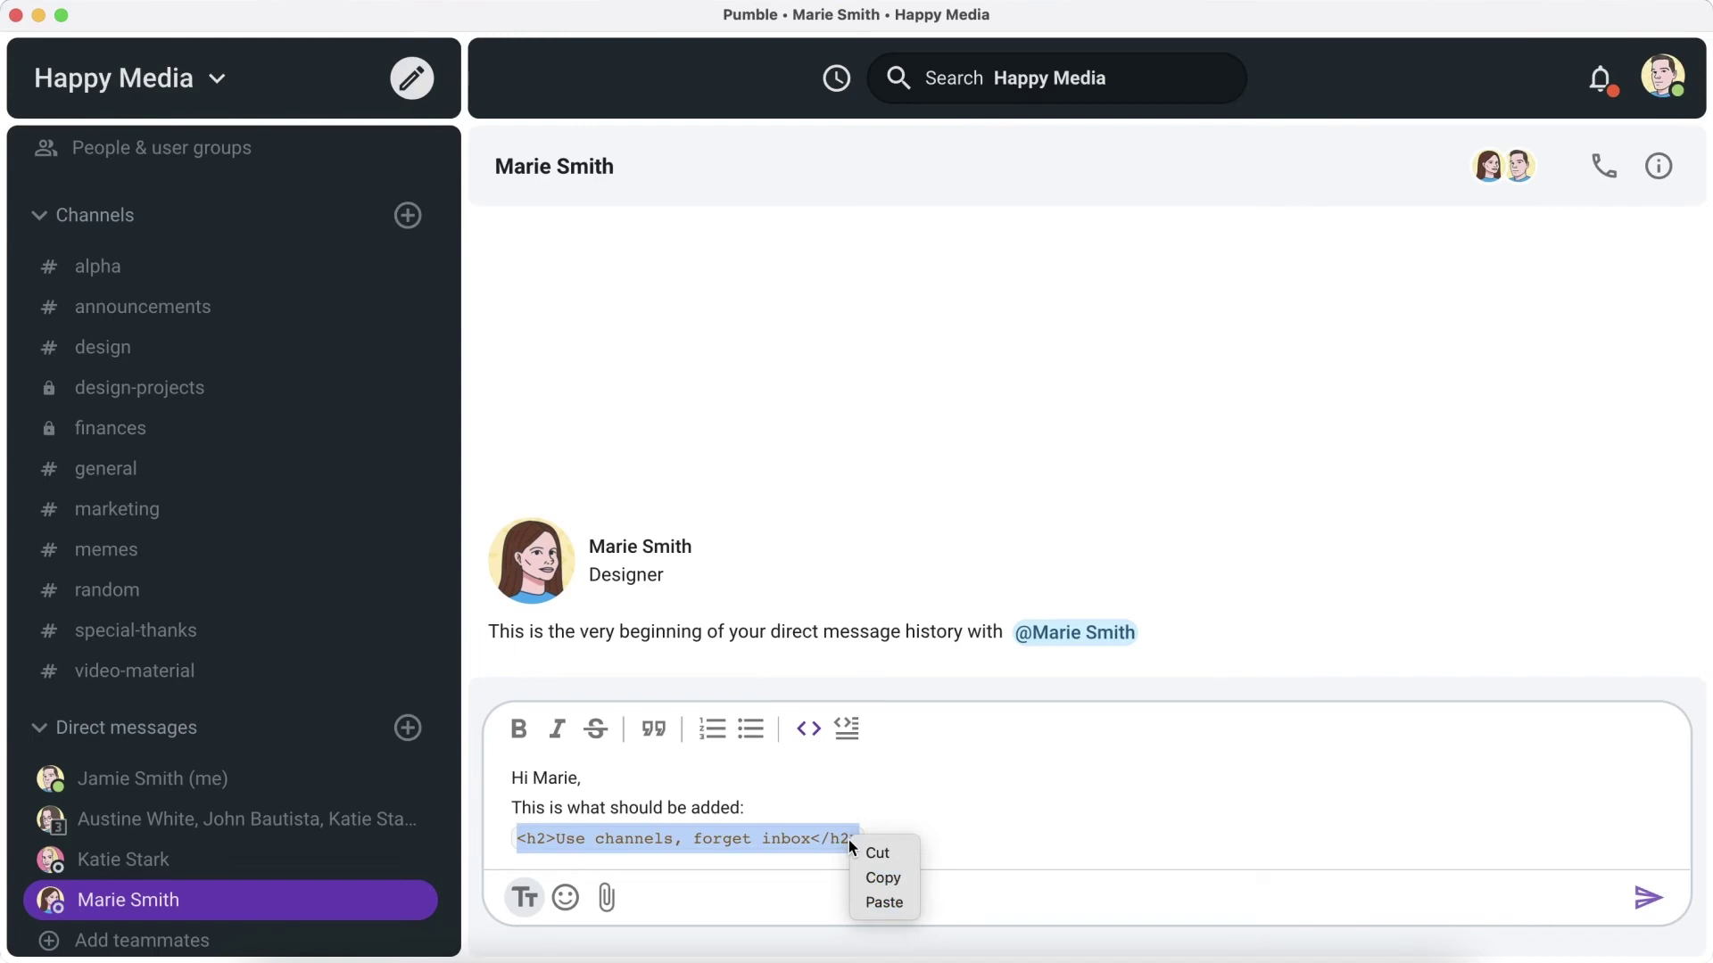
{"action": "left_click", "coordinate": [881, 878]}
{"action": "key", "text": "super+Tab"}
{"action": "right_click", "coordinate": [184, 158]}
{"action": "left_click", "coordinate": [234, 218]}
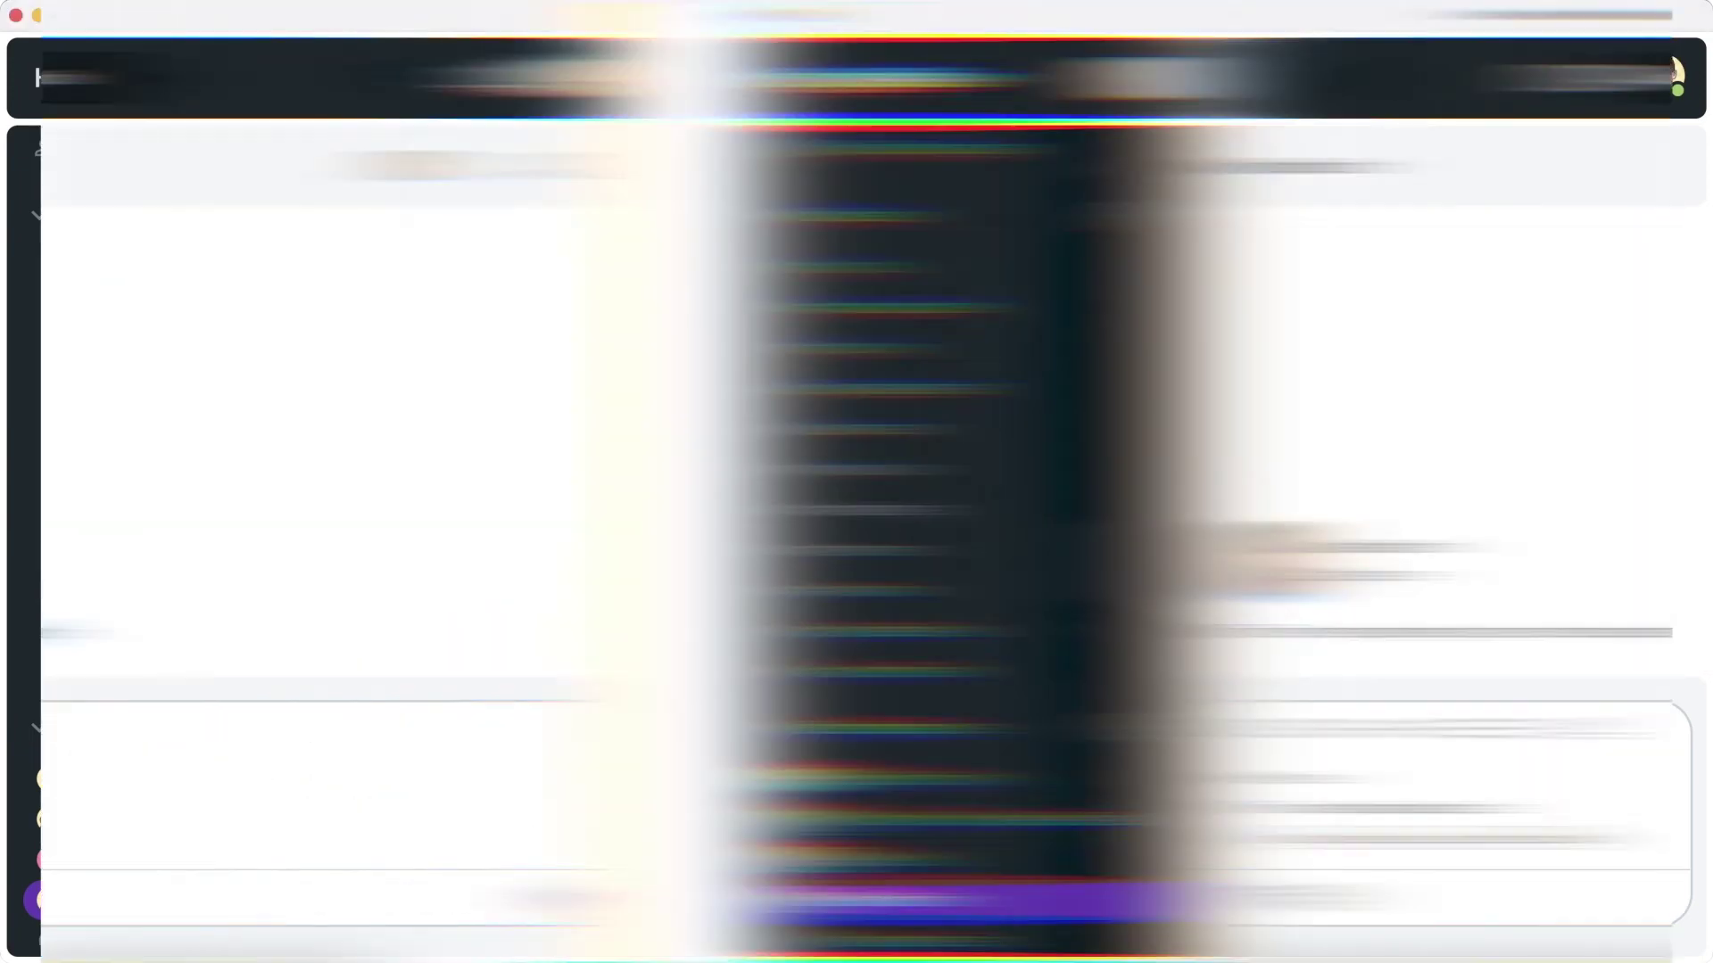
Send the message with the inline code to the designer.
{"action": "left_click", "coordinate": [1649, 901]}
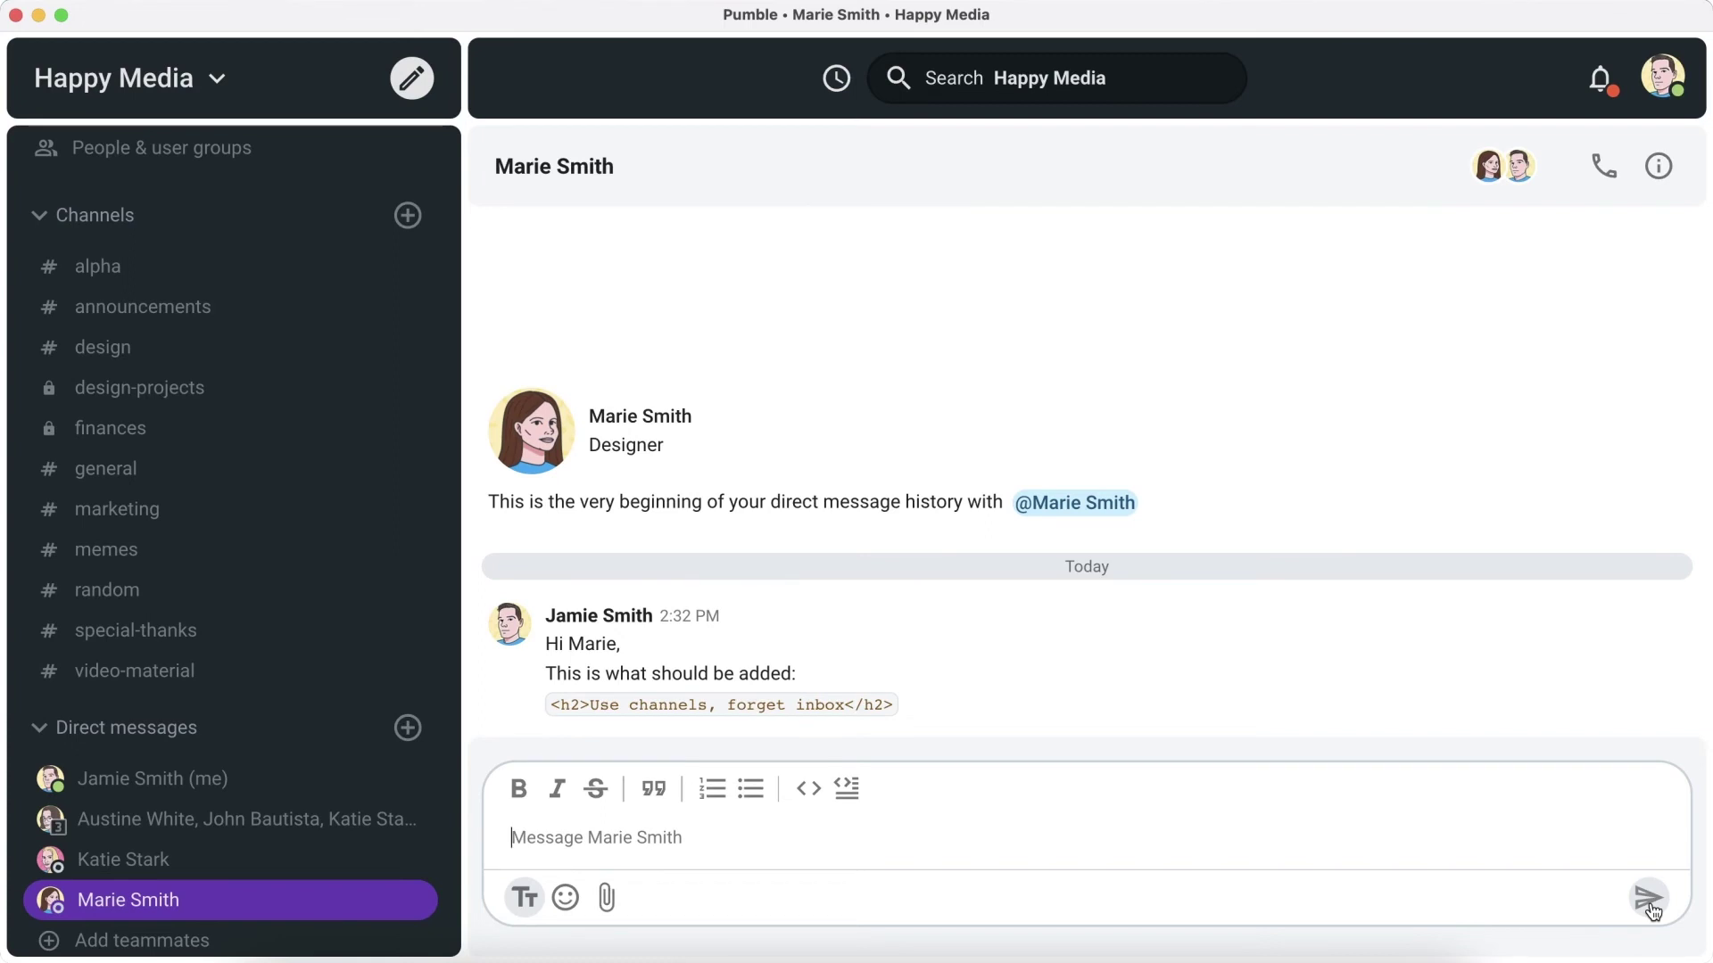
Start a code block with the code block formatting and write a SpannableString("Pumble is fantastic!") snippet with a spannable.setSpan( call.
{"action": "left_click", "coordinate": [845, 788]}
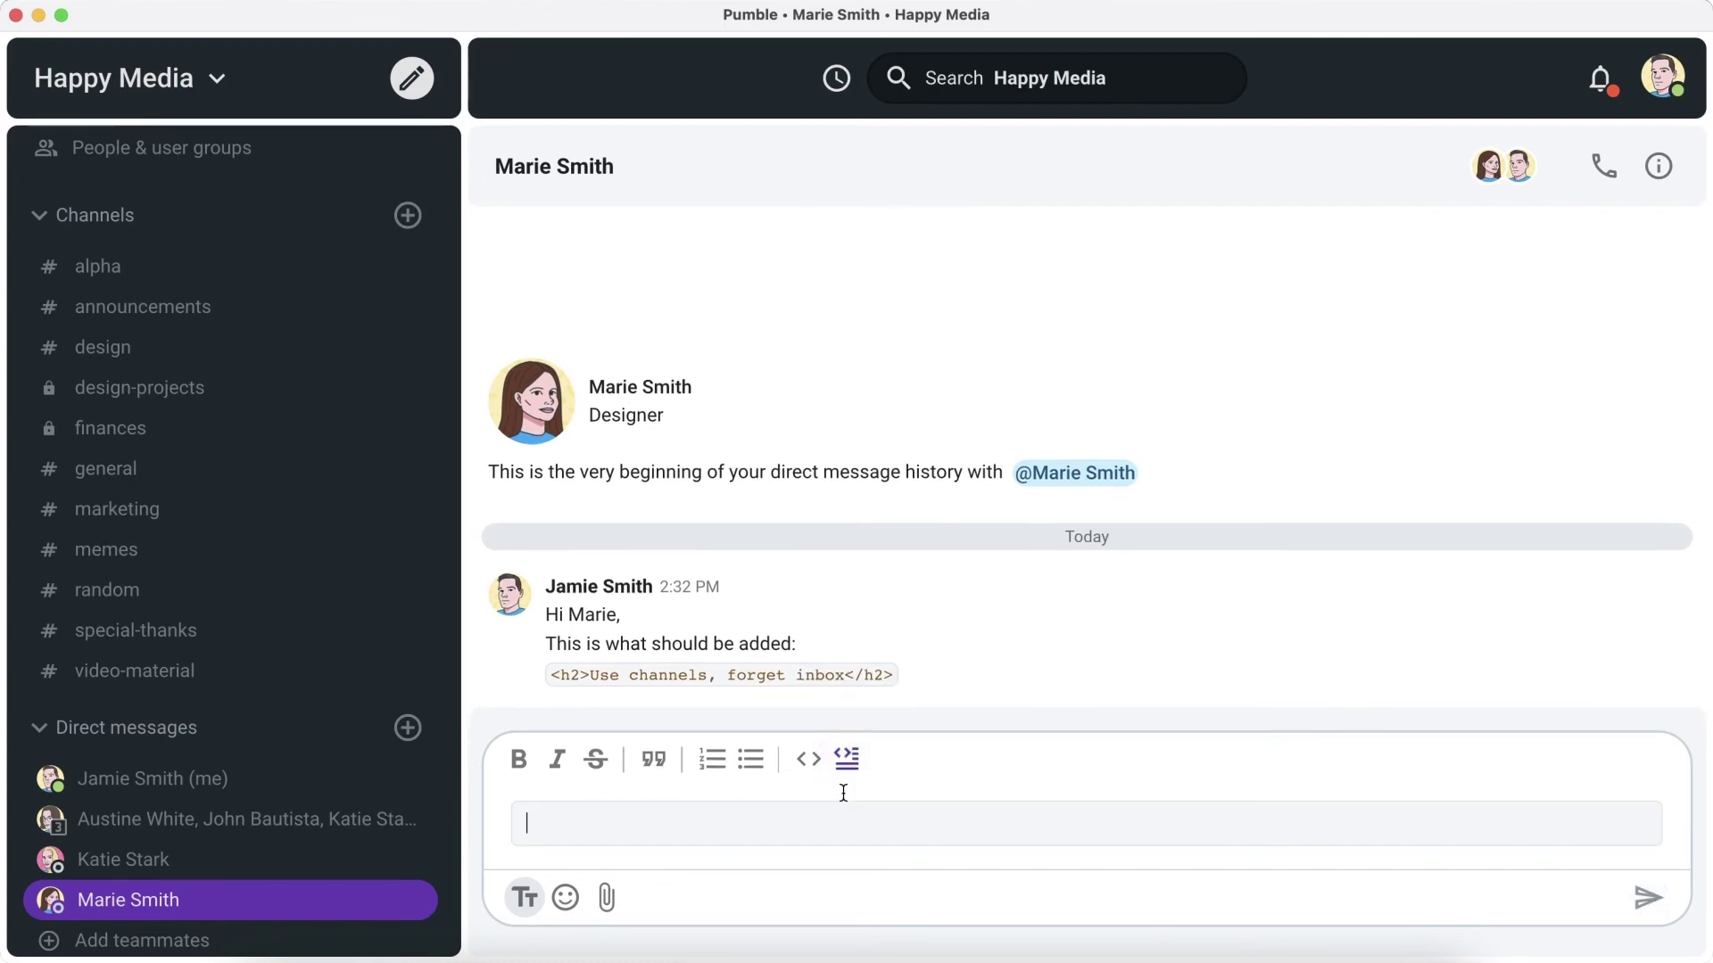
{"action": "type", "text": "val spannable = SpannableSt"}
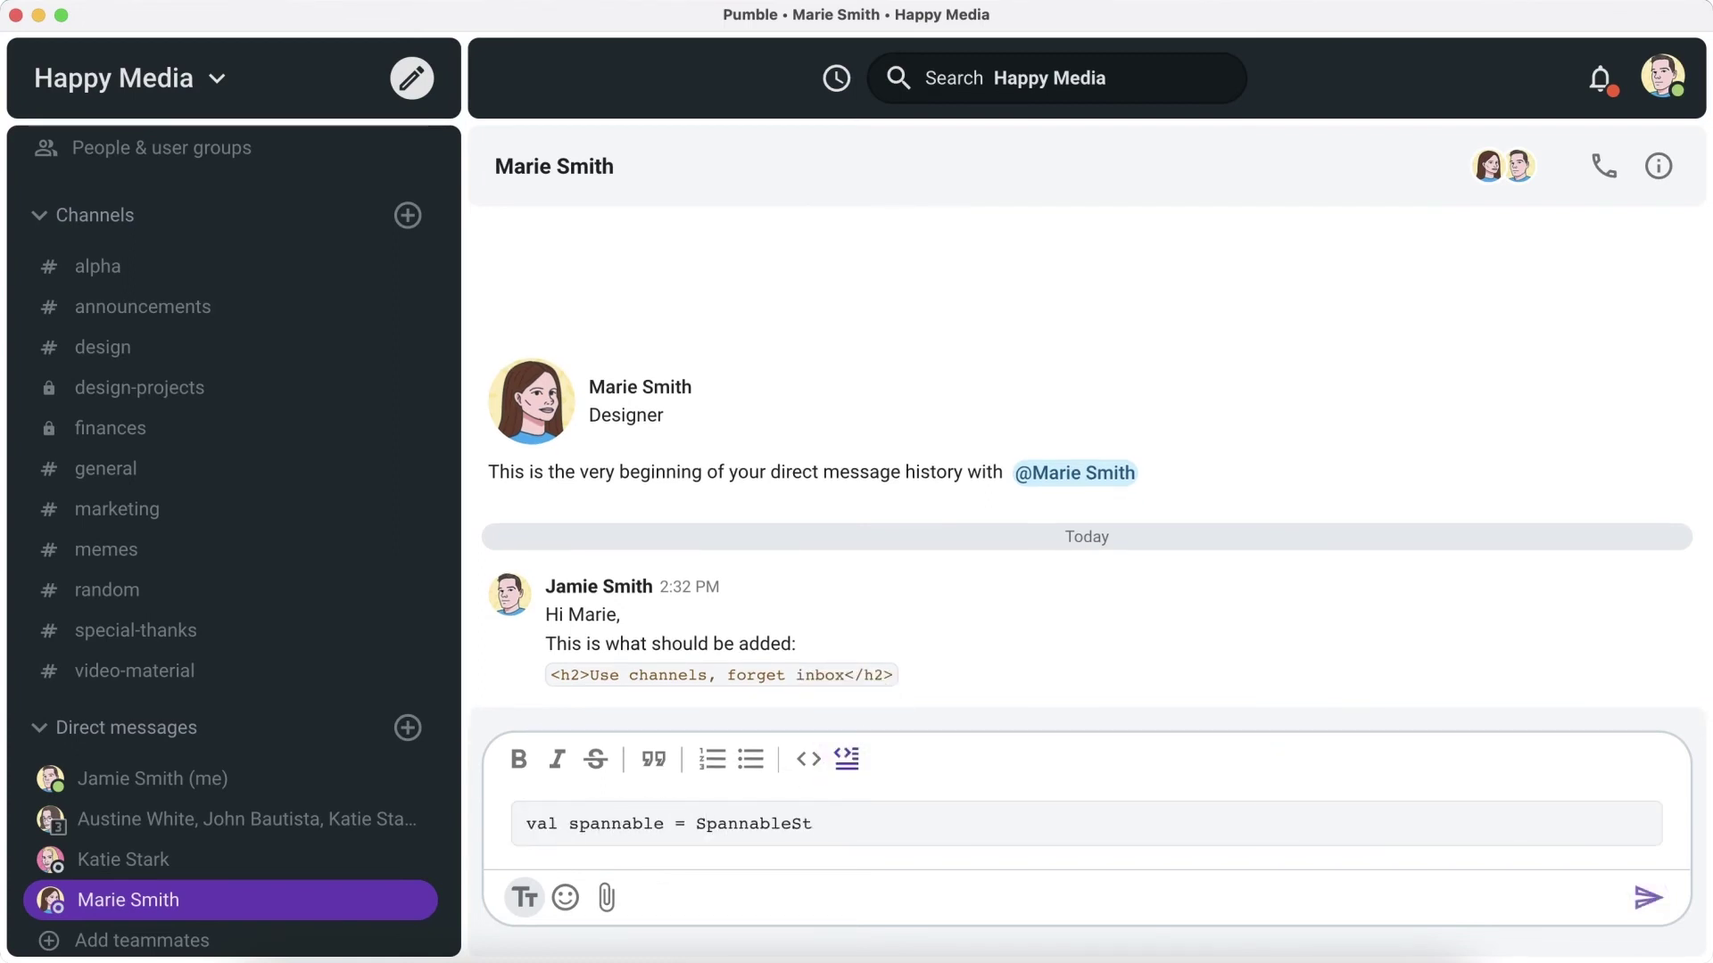
{"action": "type", "text": "ring(\"Pumble is fantastic!\")"}
{"action": "key", "text": "Return"}
{"action": "type", "text": "spannable.setSpan("}
{"action": "key", "text": "Return"}
{"action": "type", "text": "Sty"}
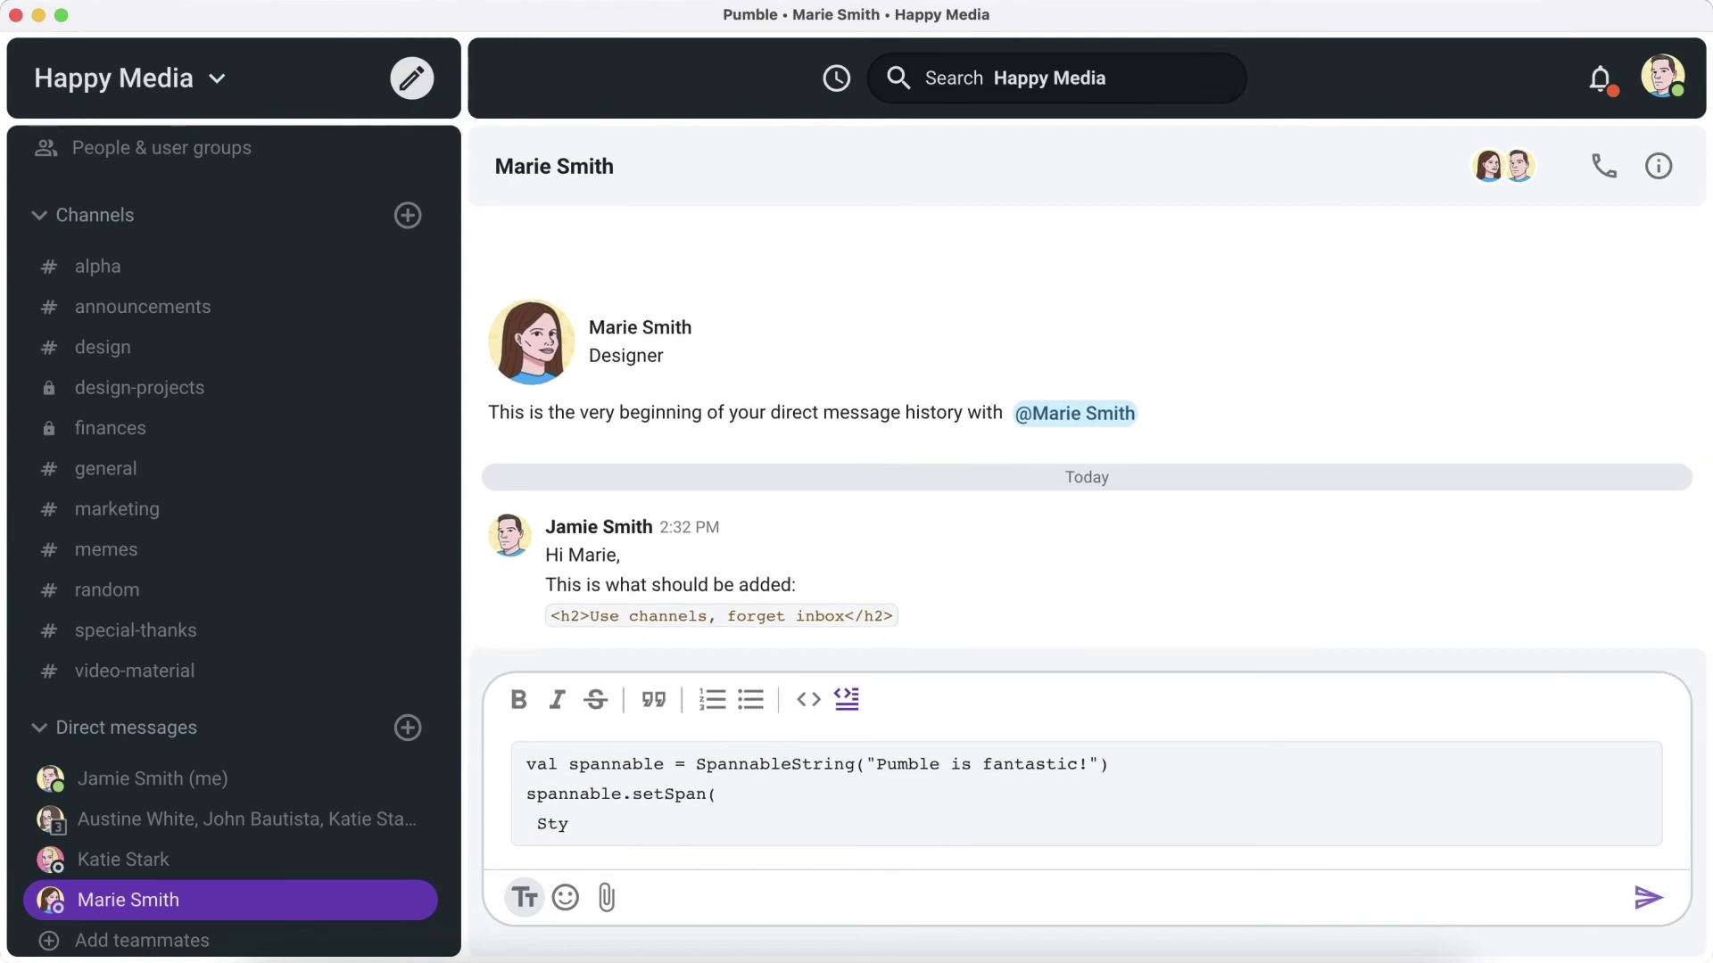
{"action": "type", "text": "leSpan(CODE_B"}
{"action": "type", "text": ": 0, spannable.length,"}
{"action": "key", "text": "Return"}
{"action": "type", "text": "Spannable.SPAN_EXCLUSIVE_EXC"}
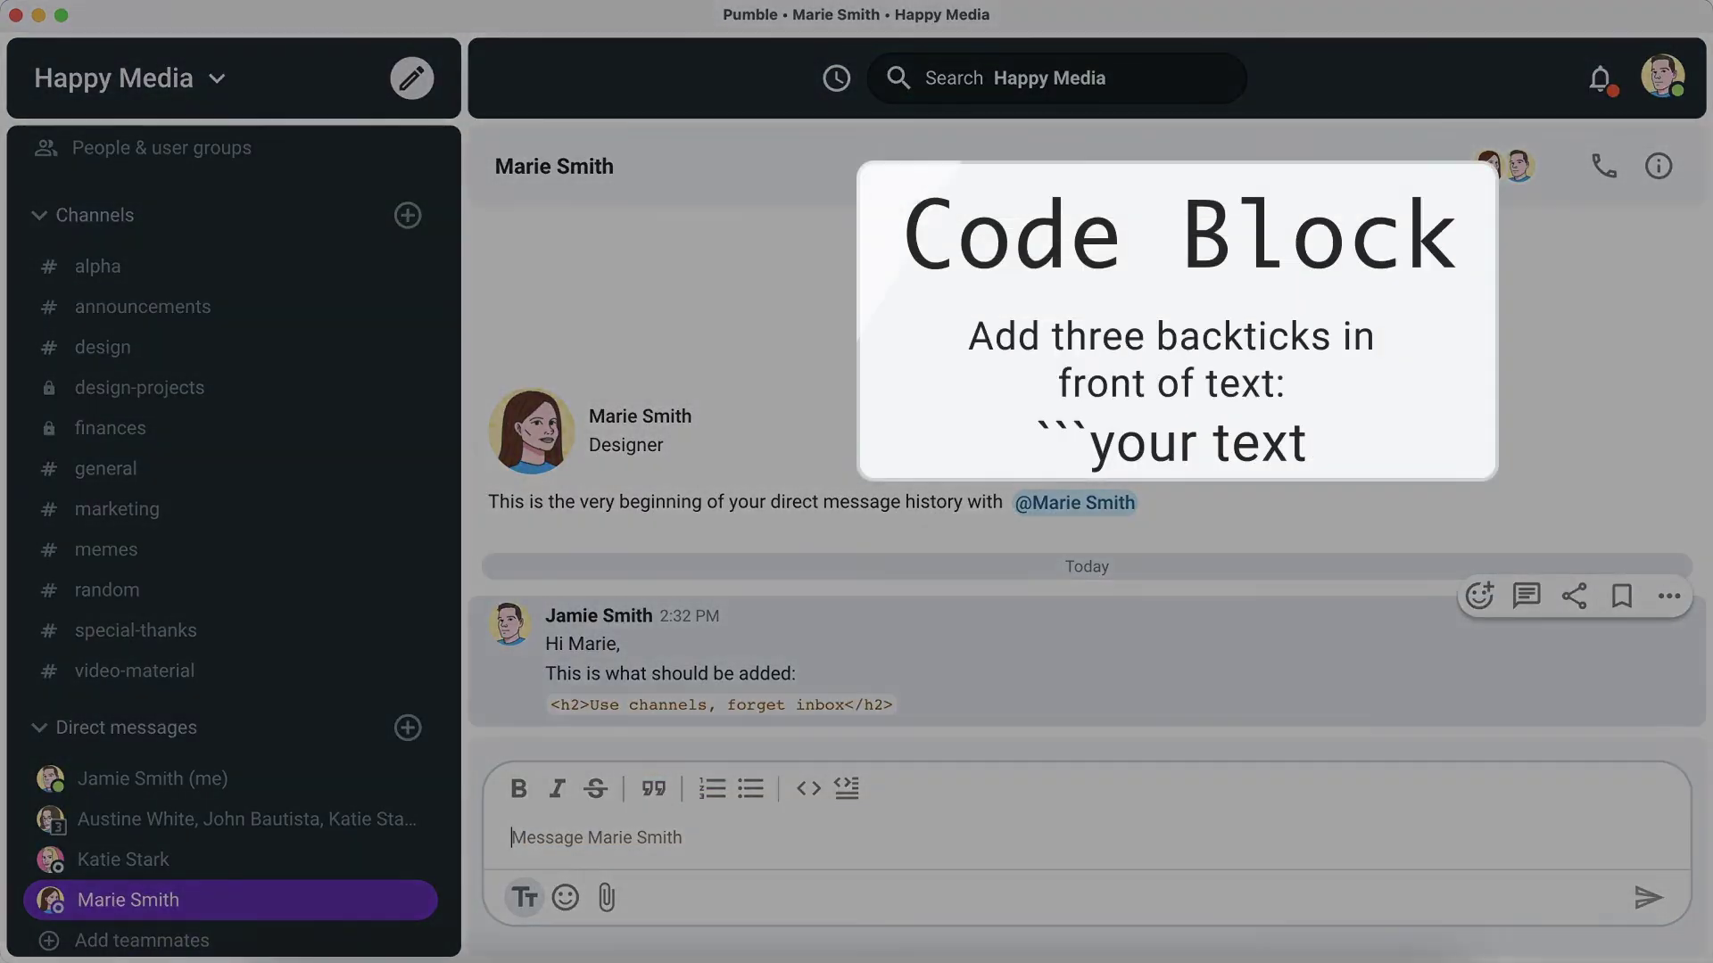
Start a code block with three backticks in the empty message and begin the snippet with "val spannable =".
{"action": "type", "text": "```"}
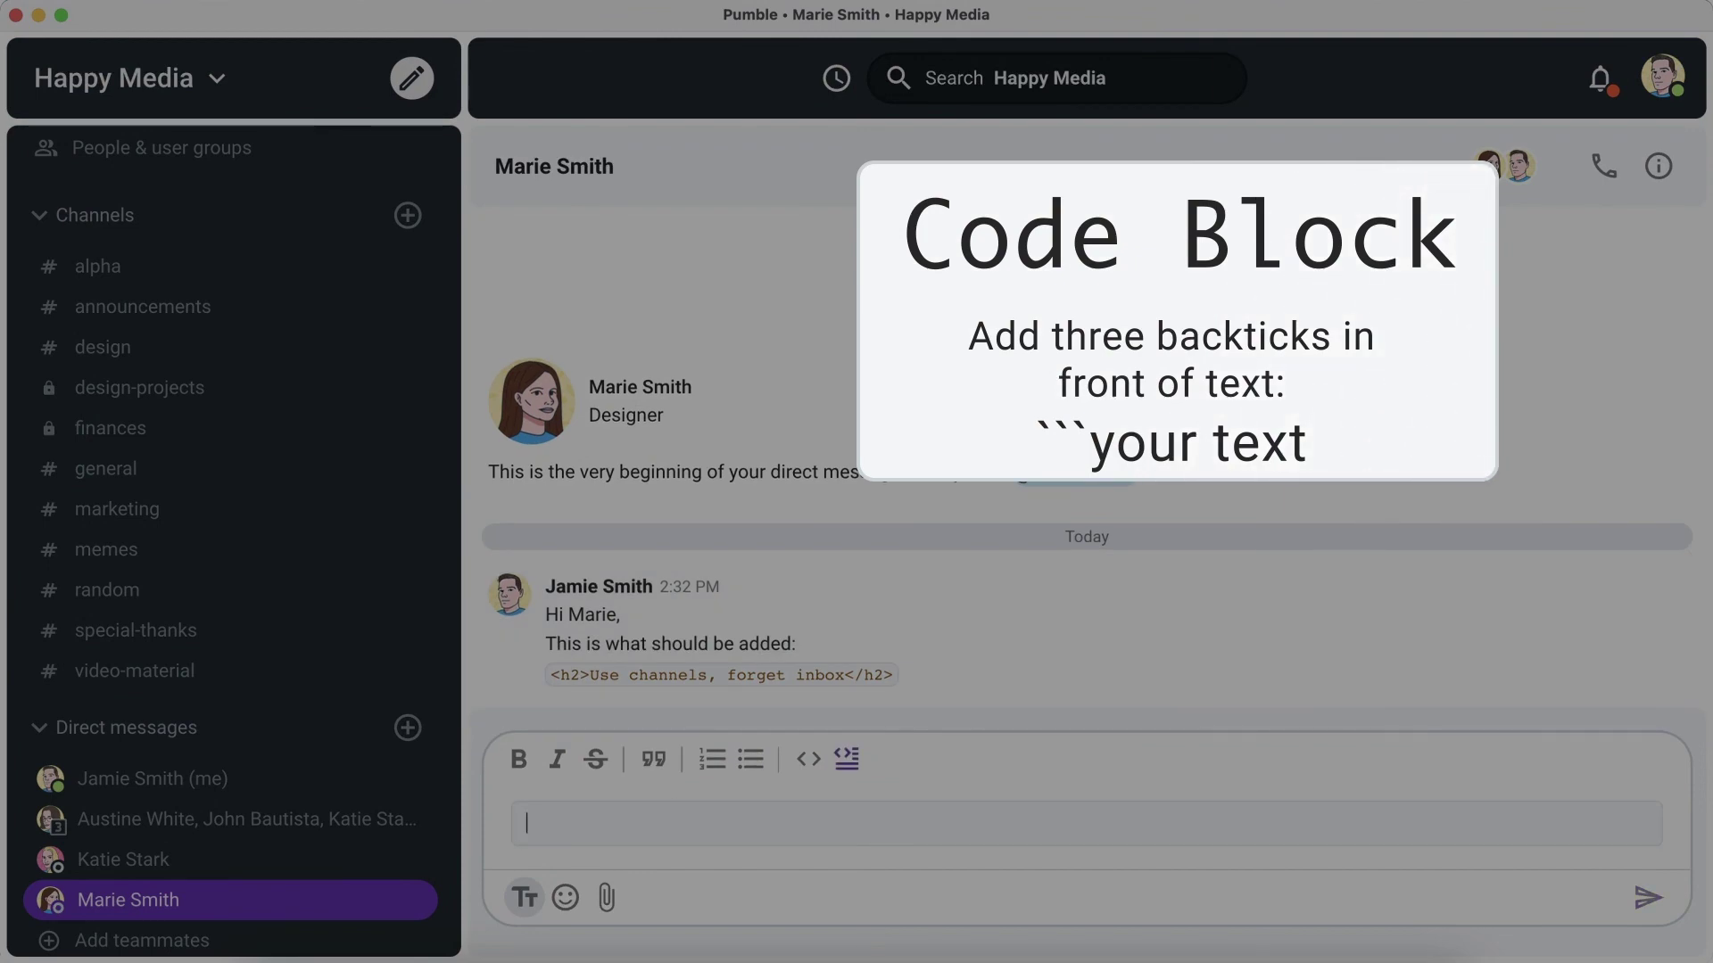
{"action": "type", "text": "val spannable = Spannable"}
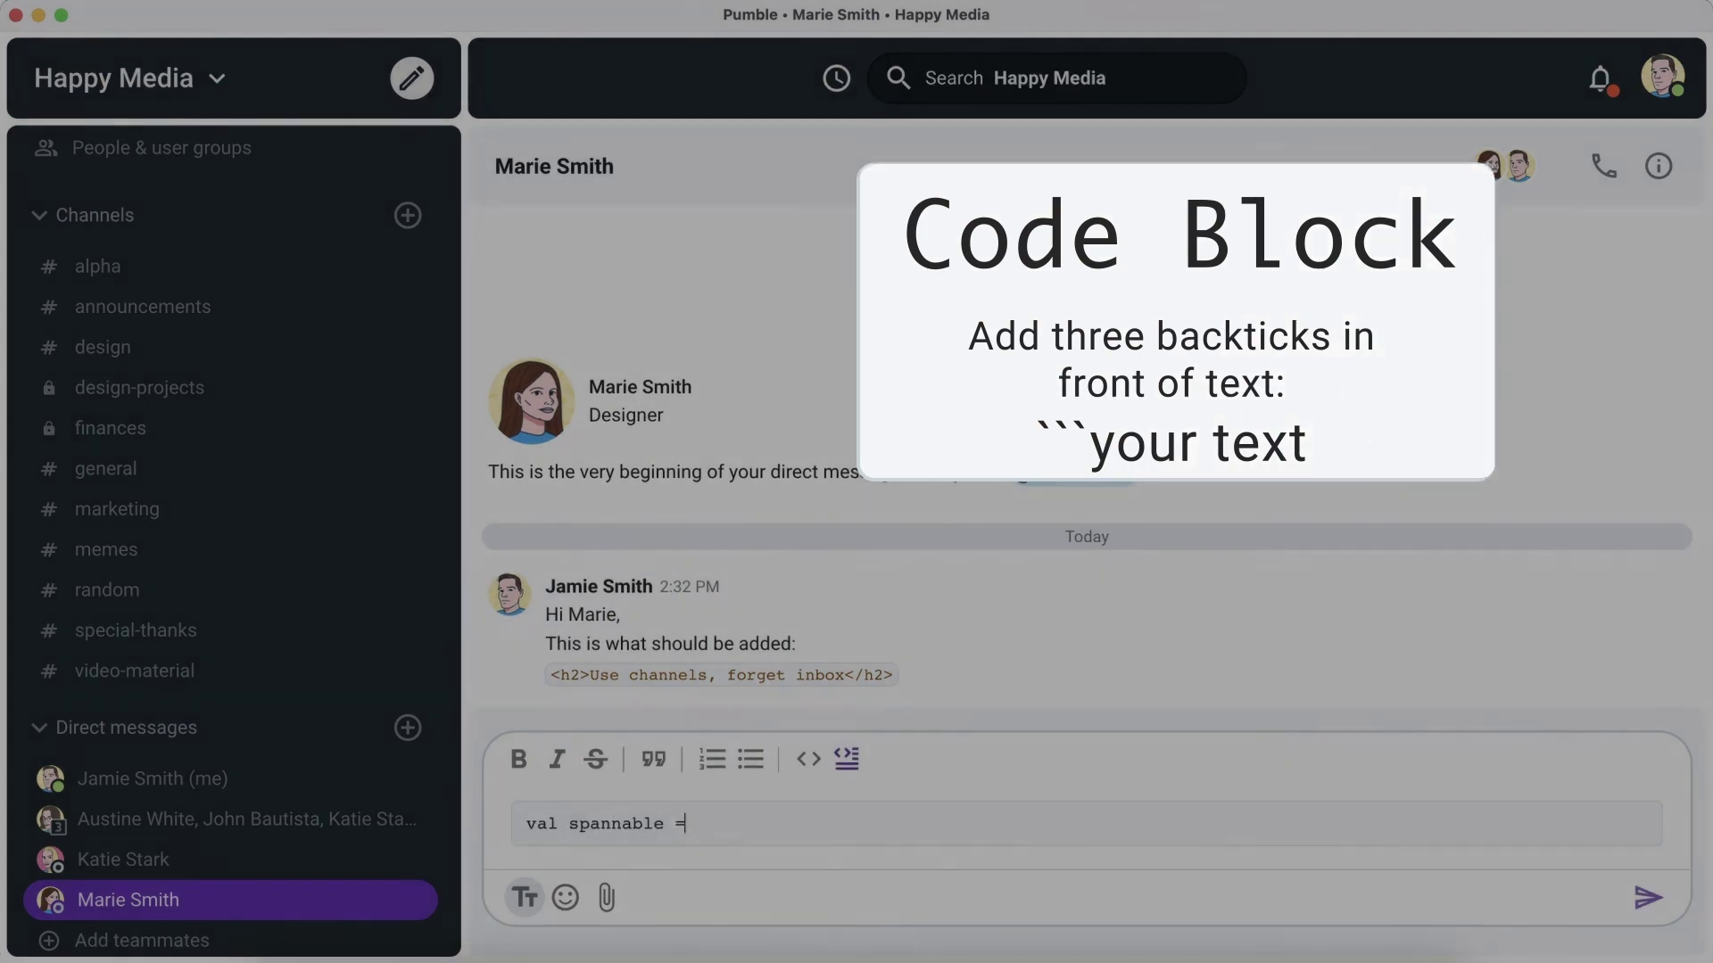